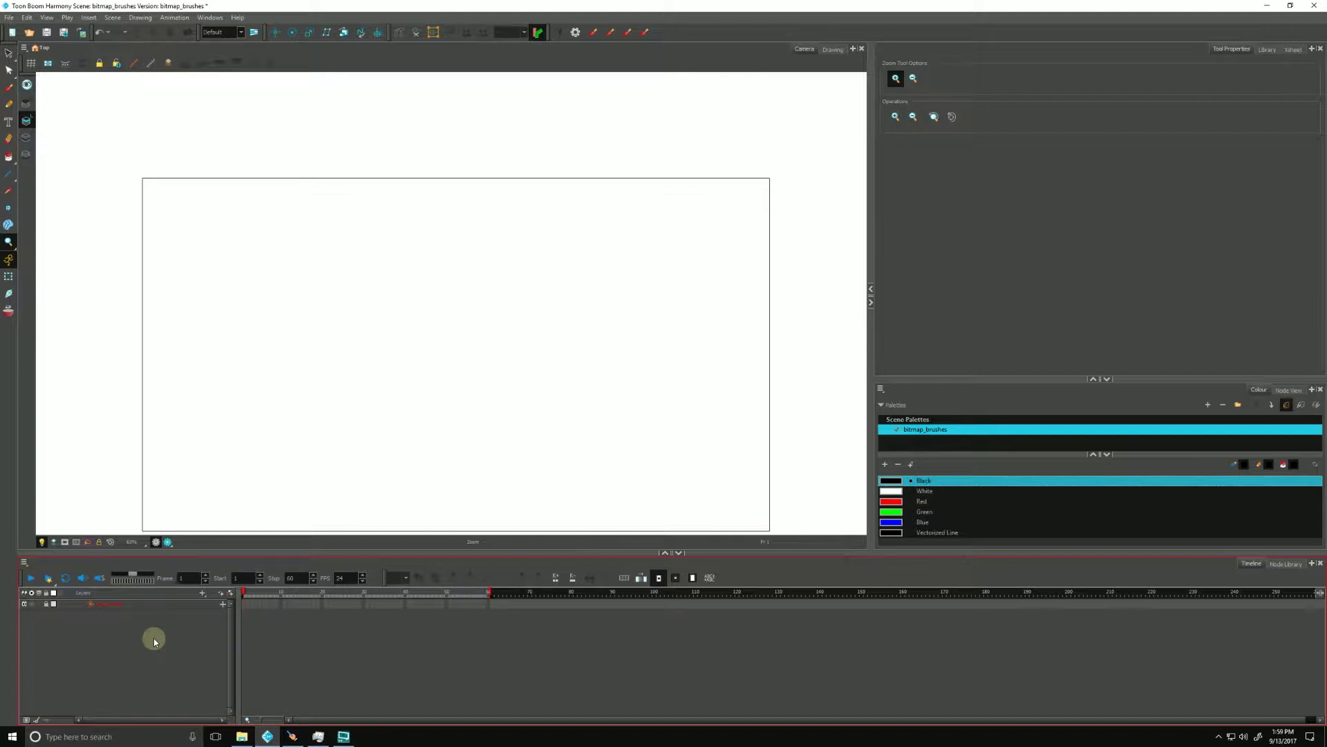
- Add a drawing layer named Drawing with its Line Art set to Bitmap
{"action": "left_click", "coordinate": [202, 592]}
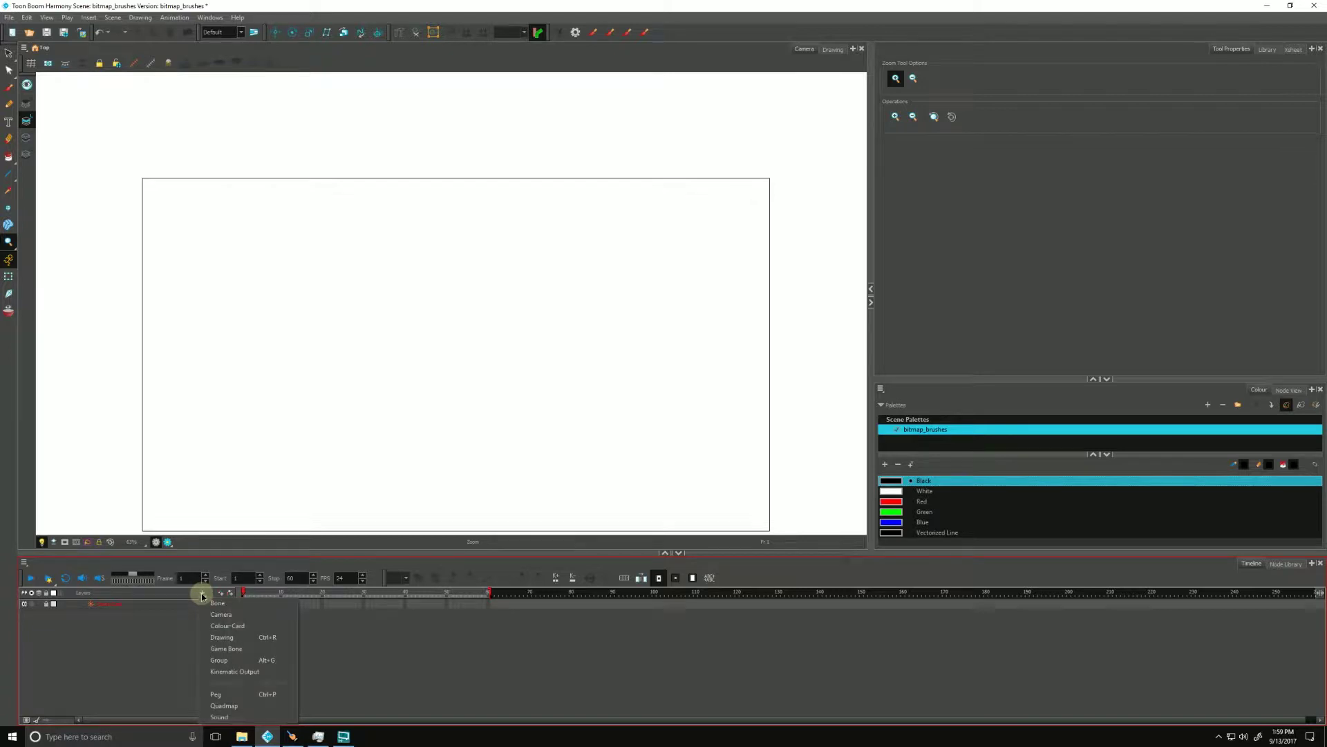
{"action": "left_click", "coordinate": [218, 637]}
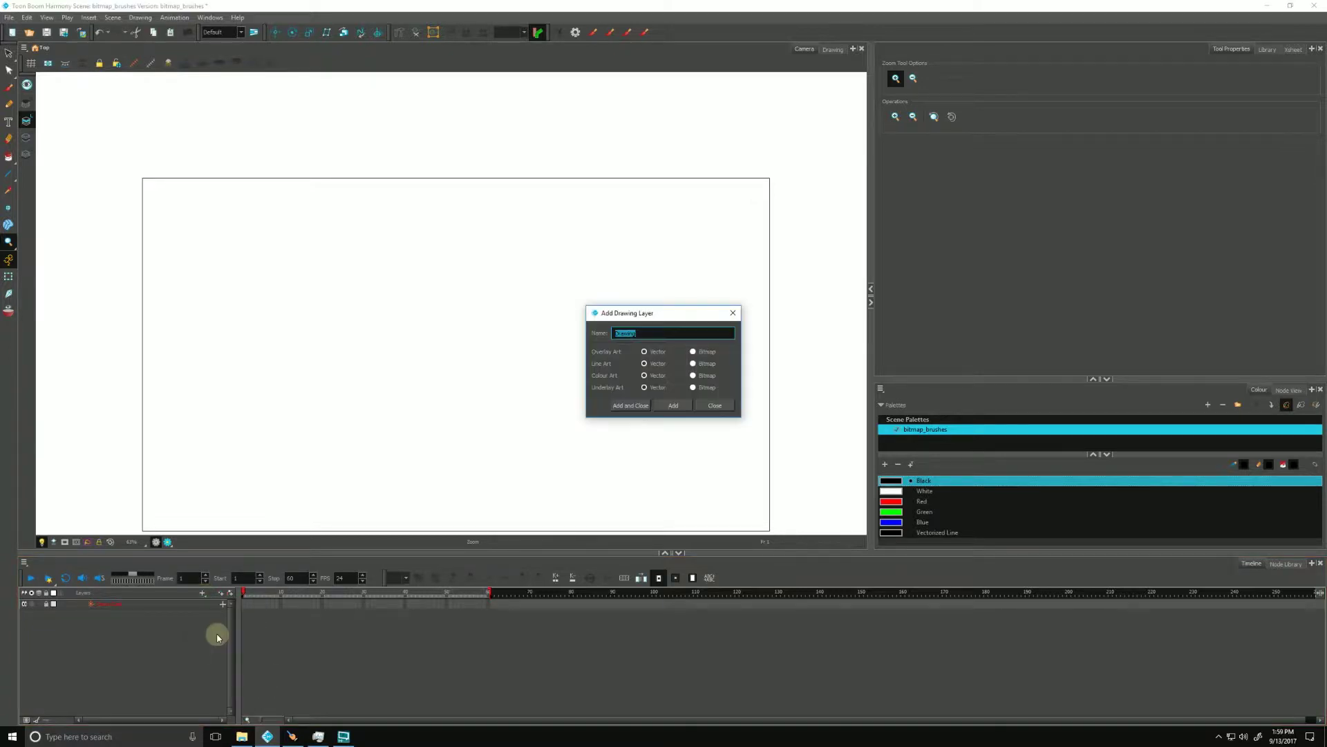
{"action": "mouse_move", "coordinate": [630, 315]}
{"action": "left_mouse_down"}
{"action": "mouse_move", "coordinate": [619, 306]}
{"action": "mouse_move", "coordinate": [685, 282]}
{"action": "left_mouse_up"}
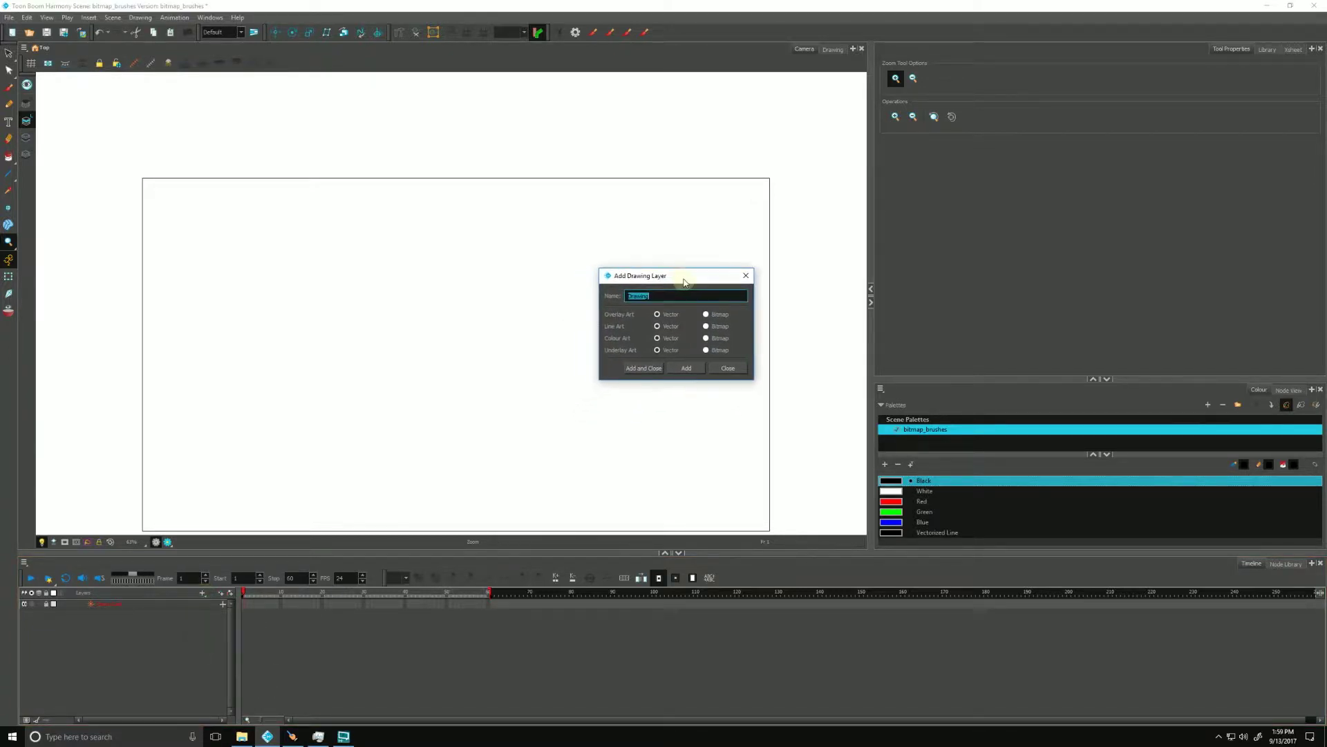
{"action": "left_click", "coordinate": [705, 326]}
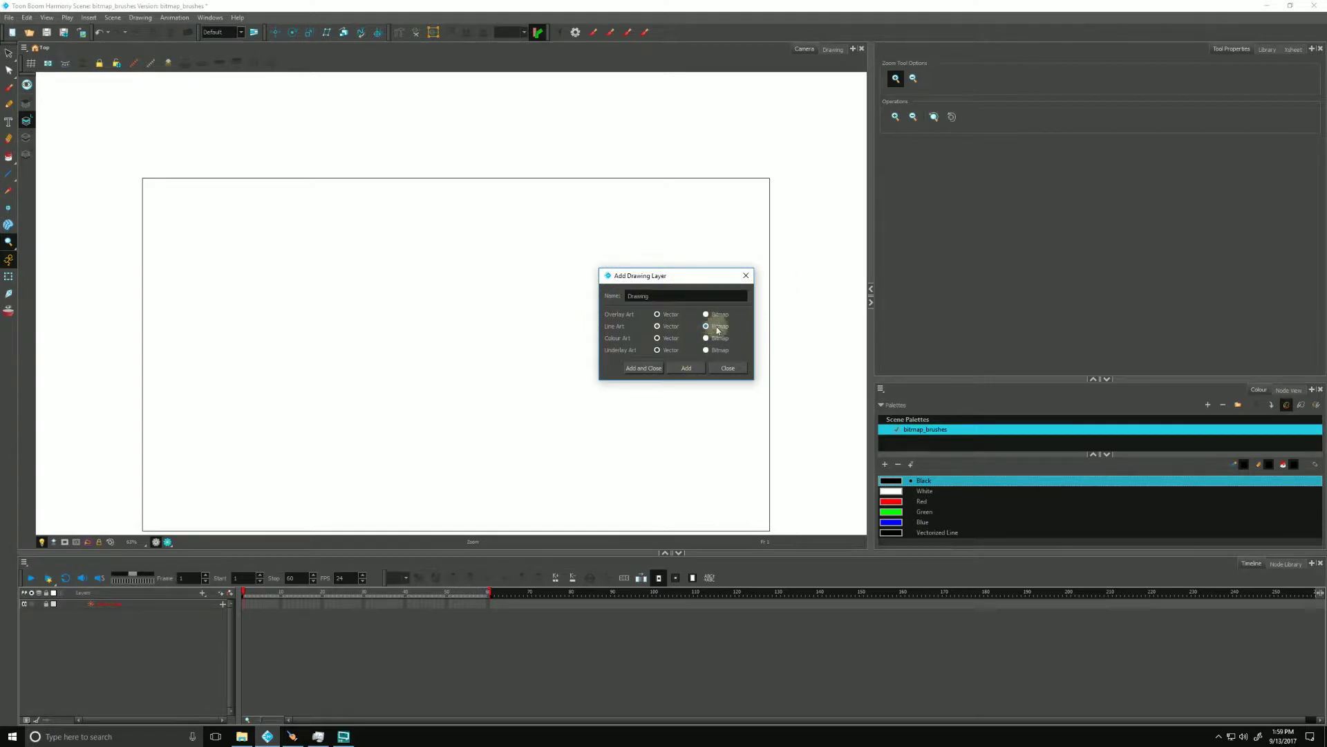
{"action": "left_click", "coordinate": [640, 368]}
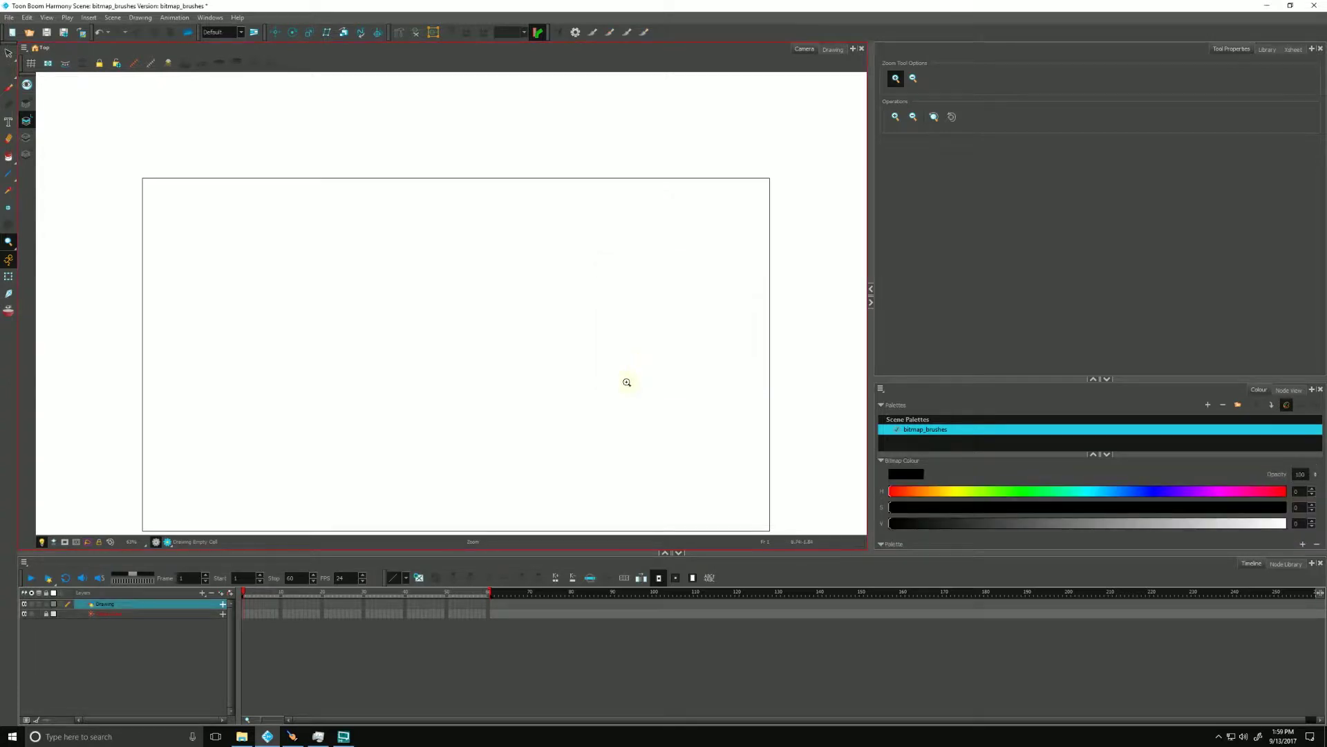
- Examine the paper texture, dual tip, transparency and tip settings of the bitmap animator pencil brush
{"action": "left_click", "coordinate": [11, 87]}
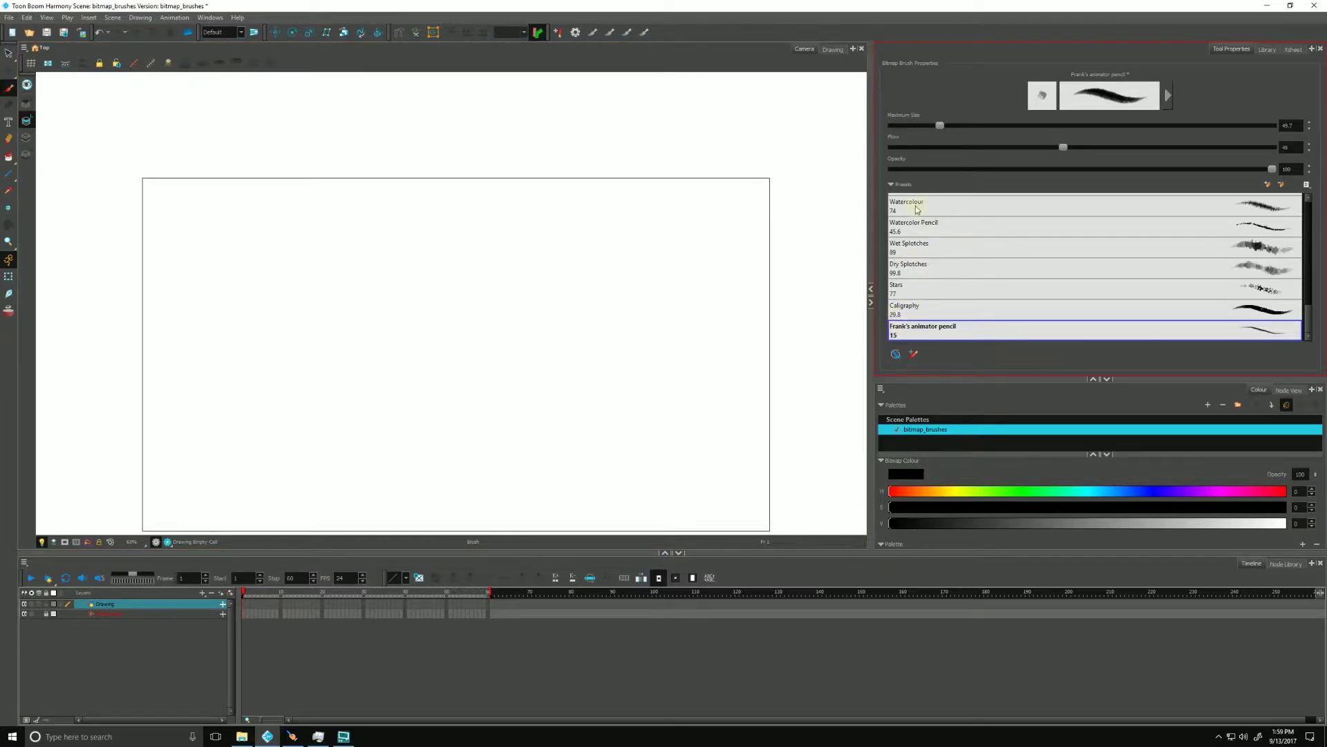
{"action": "left_click", "coordinate": [1168, 99]}
{"action": "left_click_drag", "start_coordinate": [691, 110], "coordinate": [669, 109]}
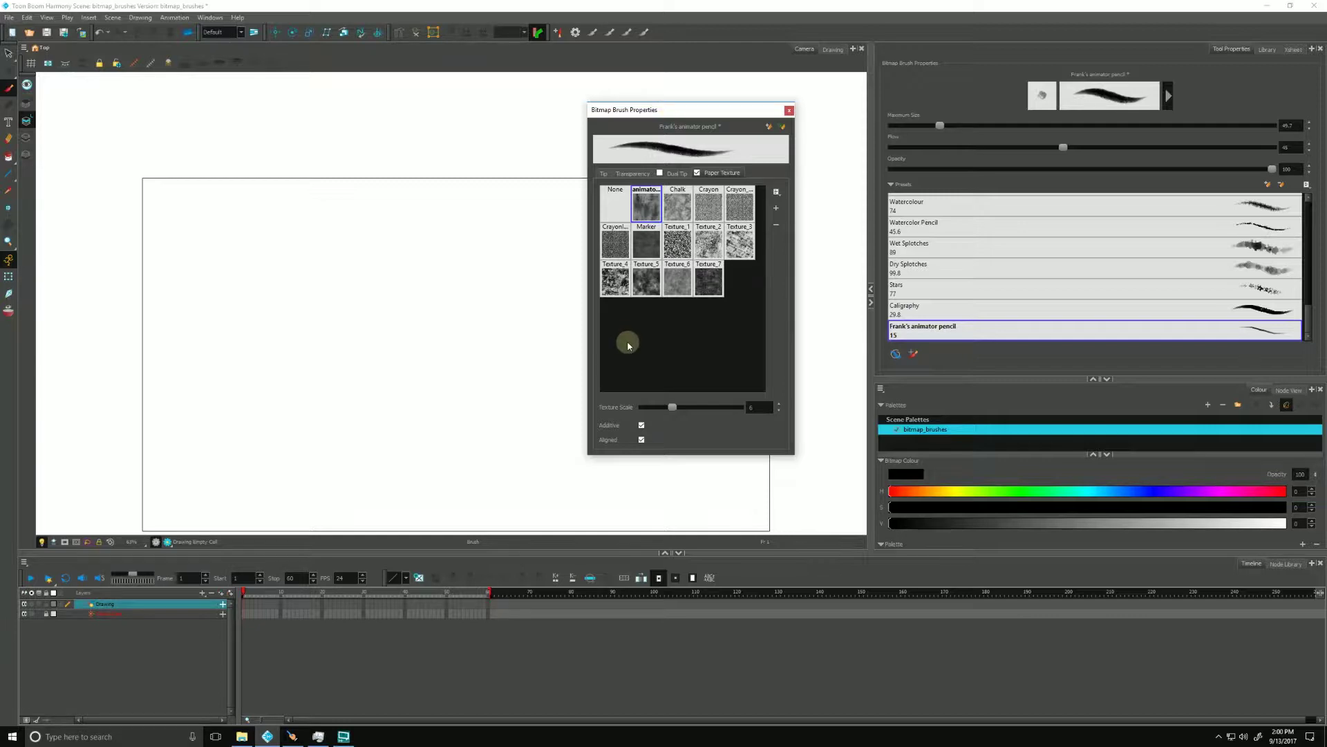
{"action": "left_click", "coordinate": [679, 174]}
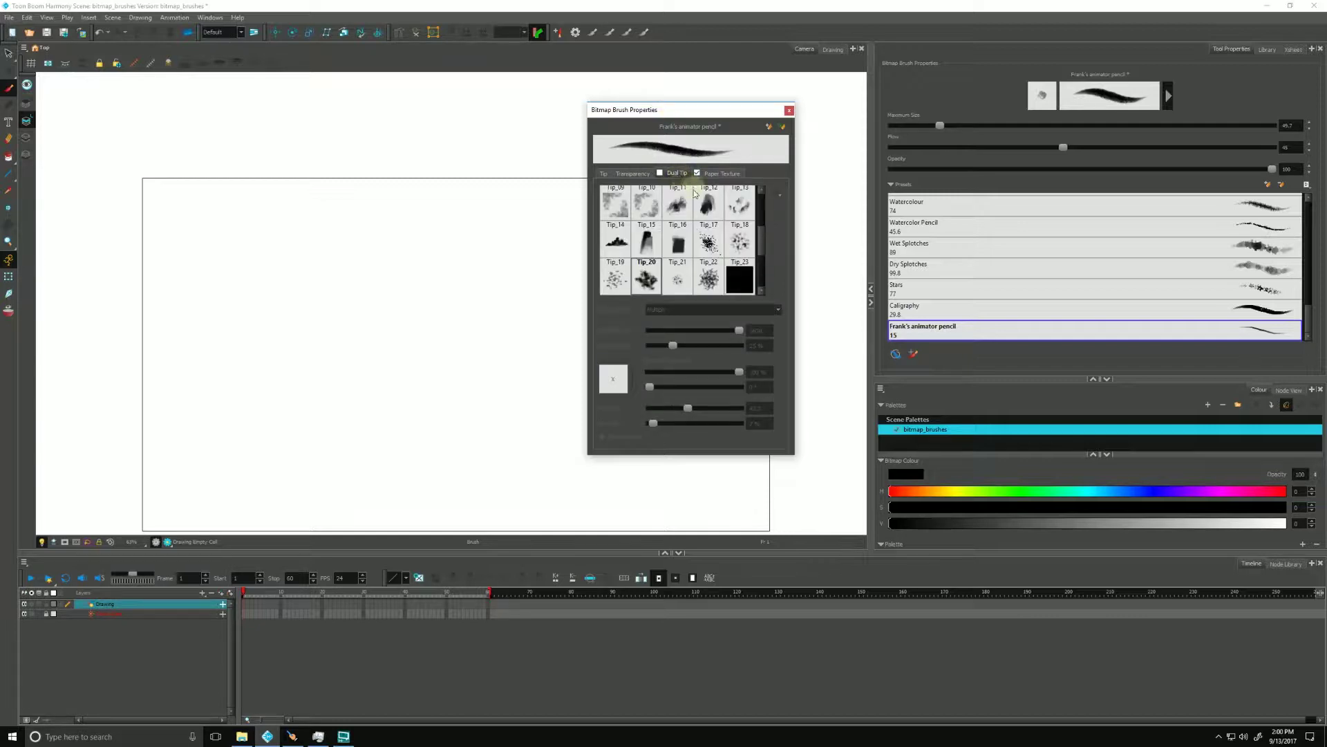
{"action": "left_click", "coordinate": [633, 173]}
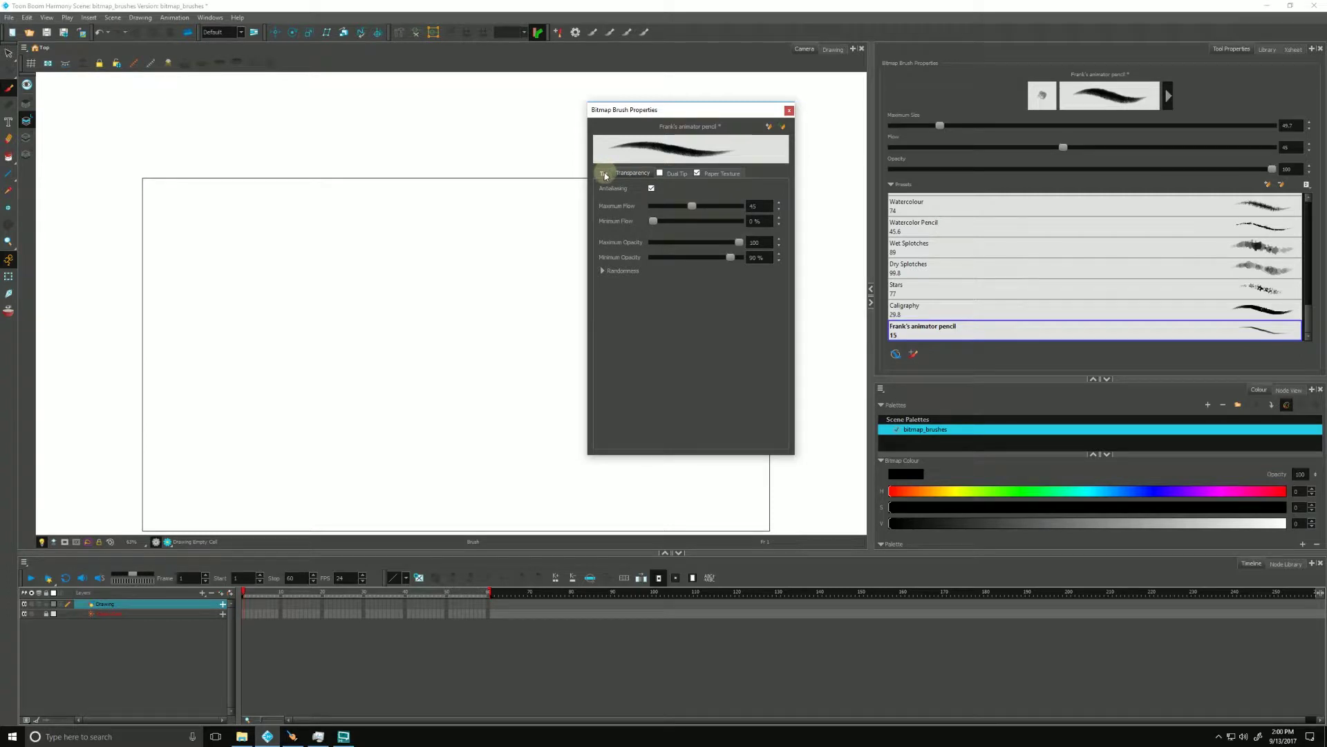
{"action": "left_click", "coordinate": [604, 173]}
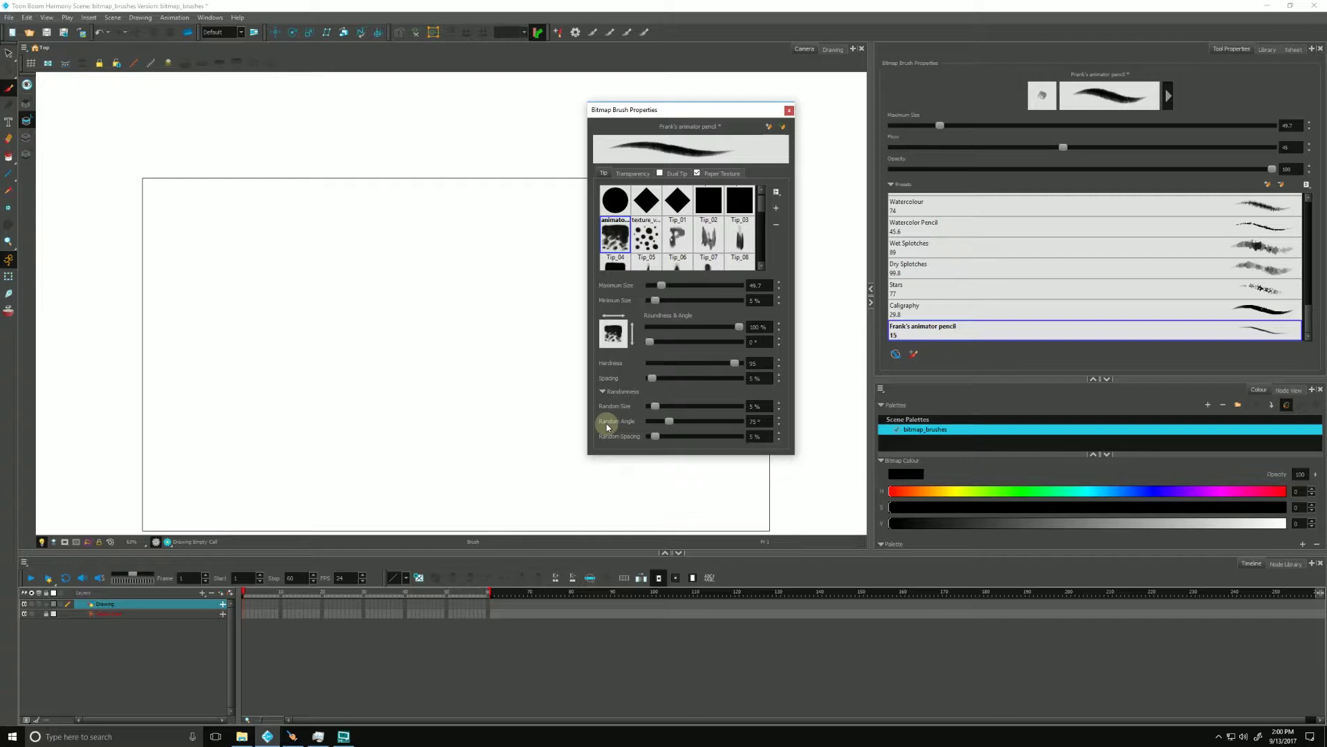
{"action": "left_click_drag", "start_coordinate": [756, 112], "coordinate": [767, 111]}
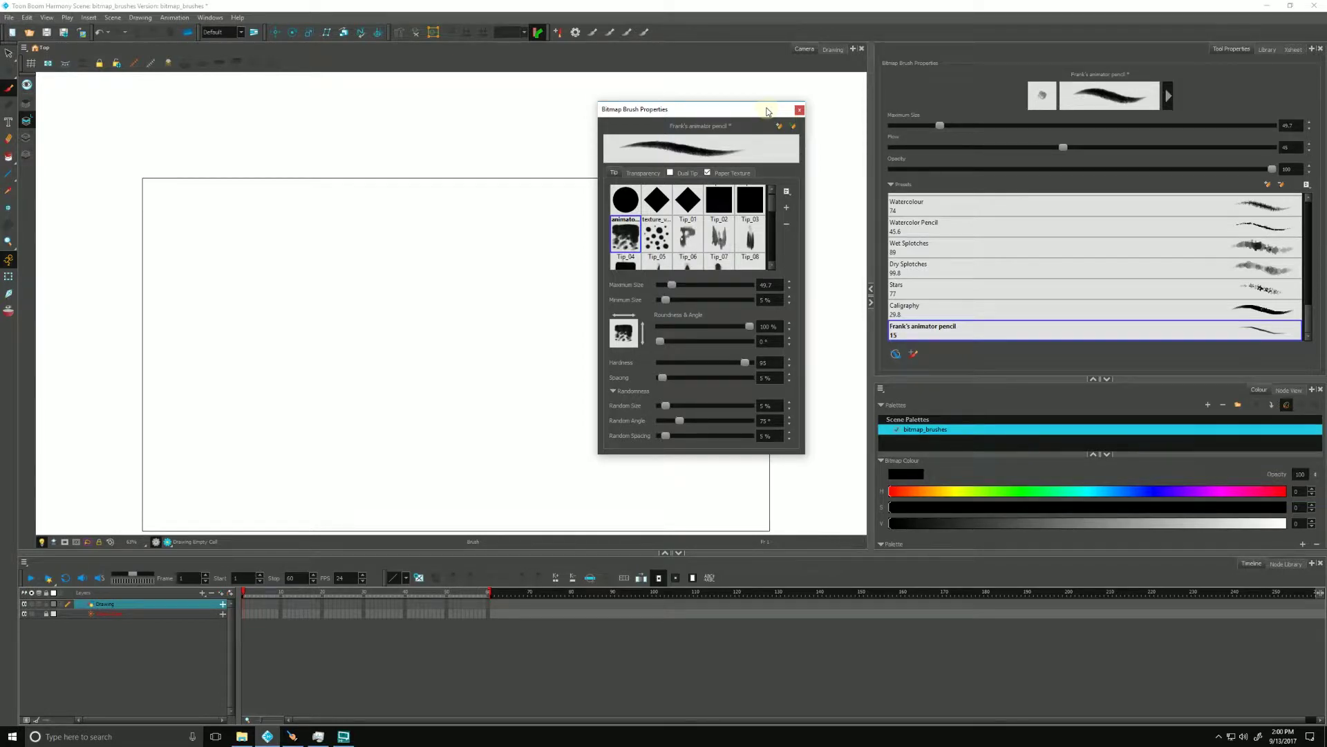
{"action": "left_click", "coordinate": [799, 109]}
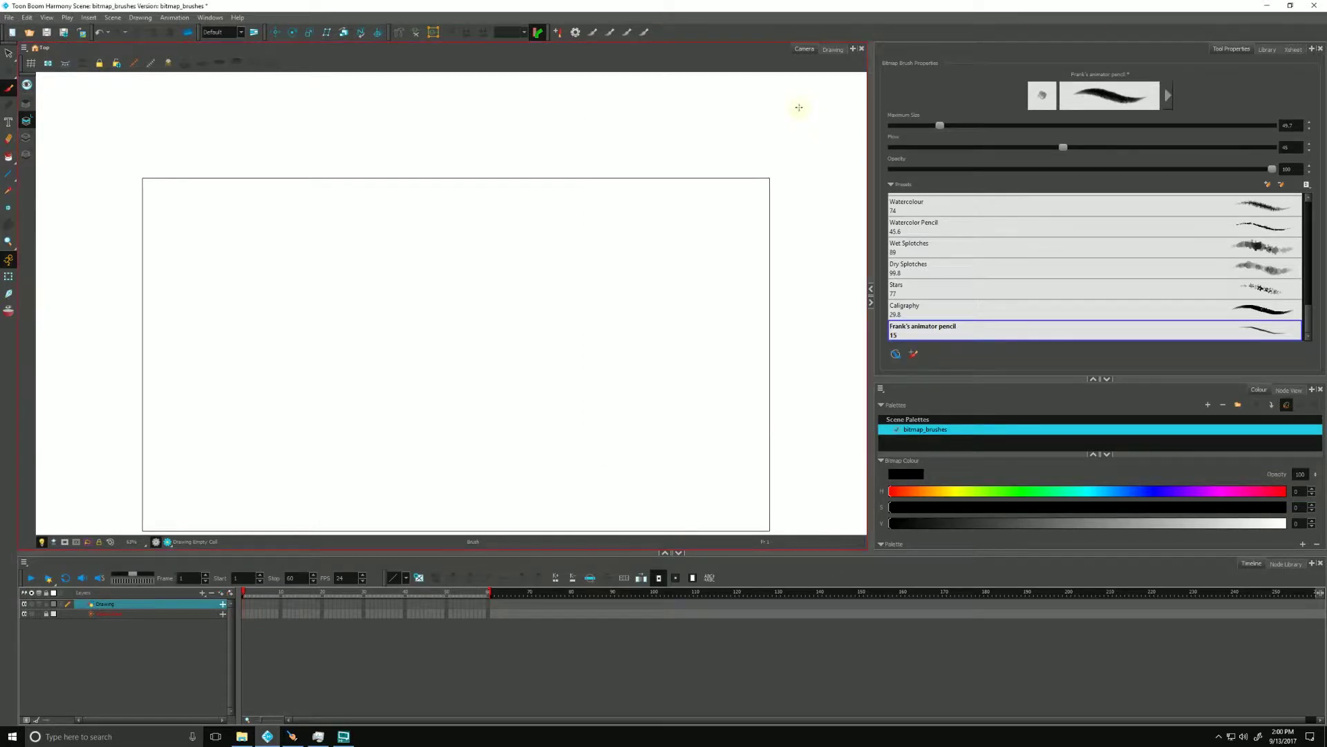
- On the Colour Art layer, enlarge the "vector texture brush fun" preset and paint three curved strokes in the frame's upper right
{"action": "left_click", "coordinate": [28, 138]}
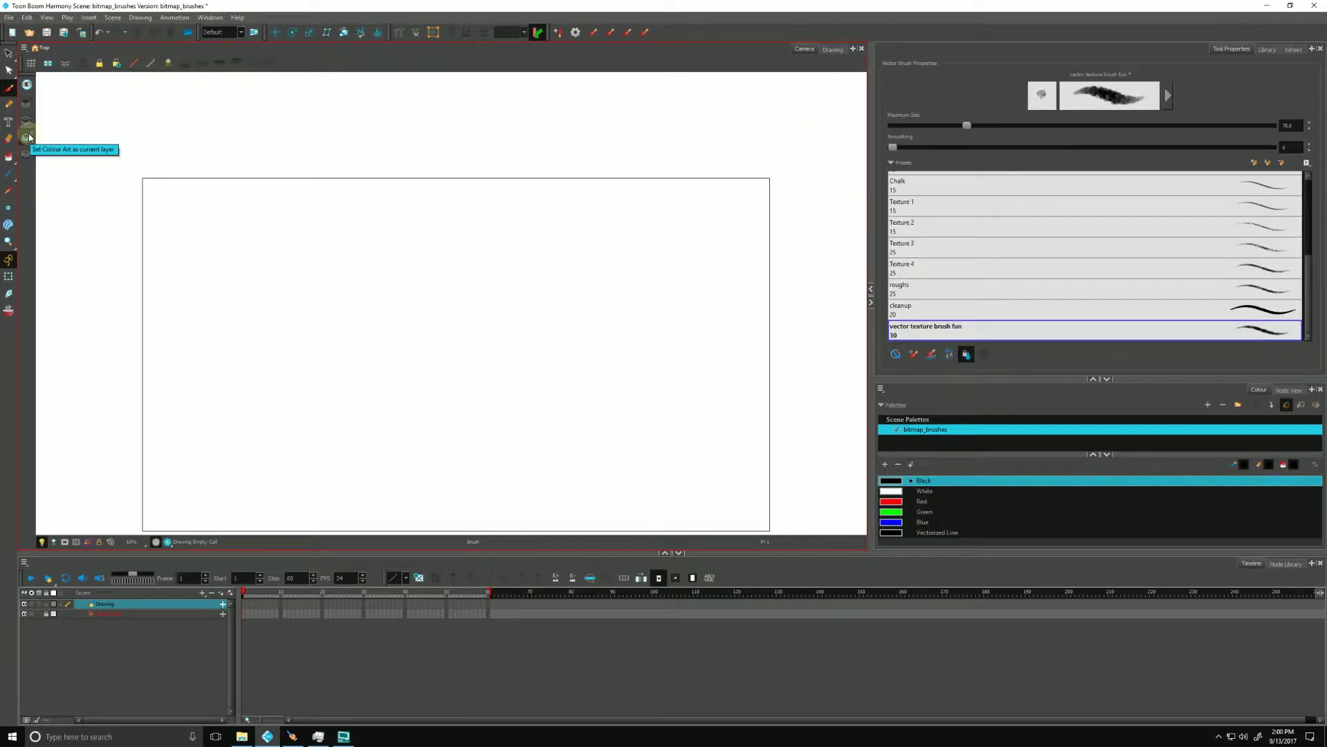
{"action": "left_click", "coordinate": [29, 138]}
{"action": "left_click", "coordinate": [904, 329]}
{"action": "key", "text": "o"}
{"action": "mouse_move", "coordinate": [658, 294]}
{"action": "left_mouse_down"}
{"action": "mouse_move", "coordinate": [675, 327]}
{"action": "mouse_move", "coordinate": [716, 261]}
{"action": "mouse_move", "coordinate": [618, 192]}
{"action": "left_mouse_up"}
{"action": "mouse_move", "coordinate": [707, 309]}
{"action": "left_mouse_down"}
{"action": "mouse_move", "coordinate": [675, 278]}
{"action": "mouse_move", "coordinate": [576, 215]}
{"action": "left_mouse_up"}
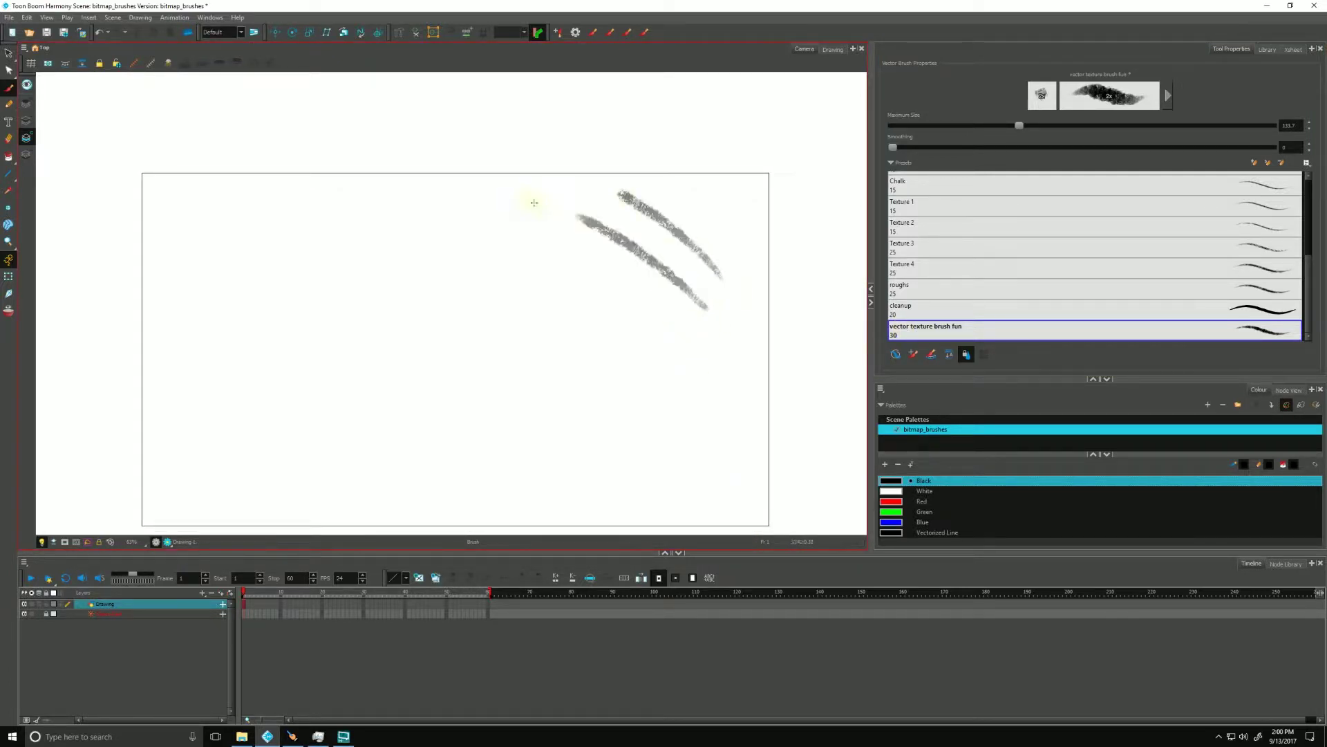
{"action": "left_click_drag", "start_coordinate": [688, 344], "coordinate": [551, 233]}
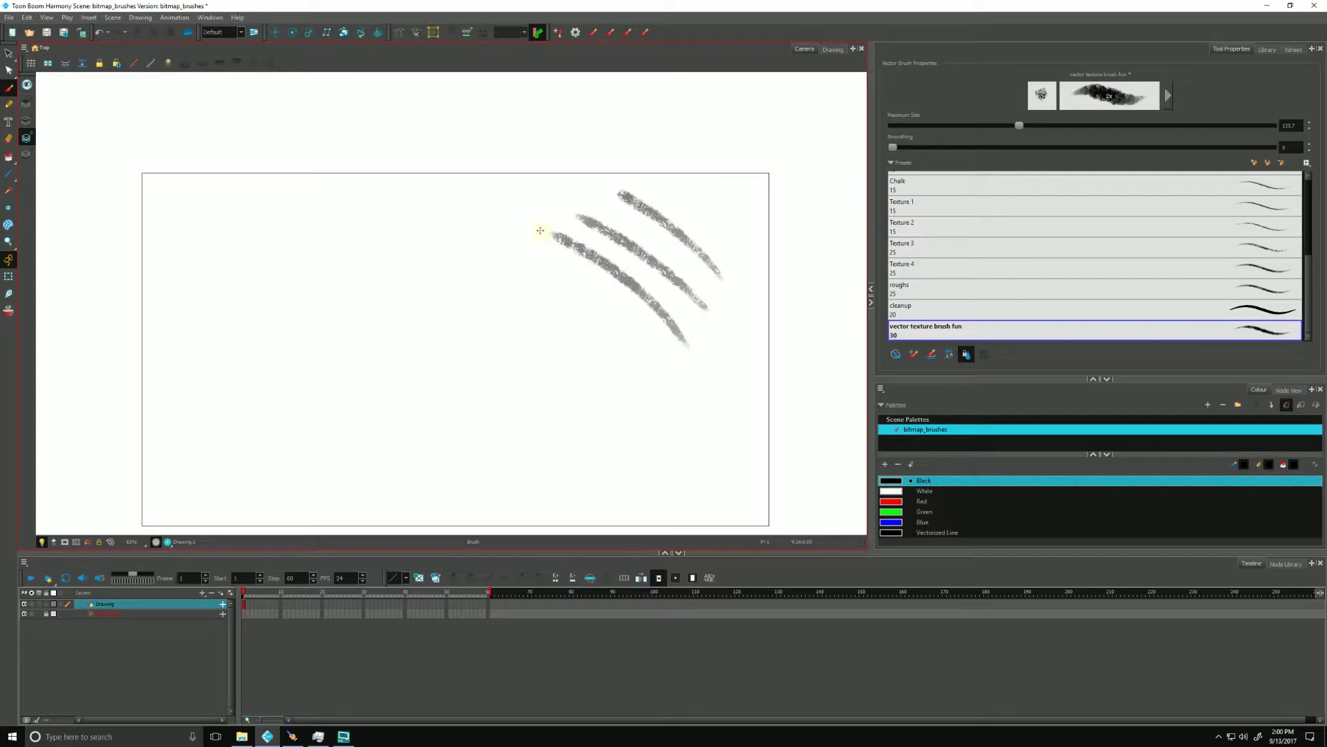
- Select the vector strokes individually and move them farther apart from each other
{"action": "left_click", "coordinate": [8, 54]}
{"action": "mouse_move", "coordinate": [646, 196]}
{"action": "left_mouse_down"}
{"action": "mouse_move", "coordinate": [669, 222]}
{"action": "mouse_move", "coordinate": [615, 213]}
{"action": "left_mouse_up"}
{"action": "left_click", "coordinate": [657, 267]}
{"action": "left_click", "coordinate": [628, 369]}
{"action": "left_click", "coordinate": [609, 278]}
{"action": "left_click_drag", "start_coordinate": [622, 282], "coordinate": [588, 268]}
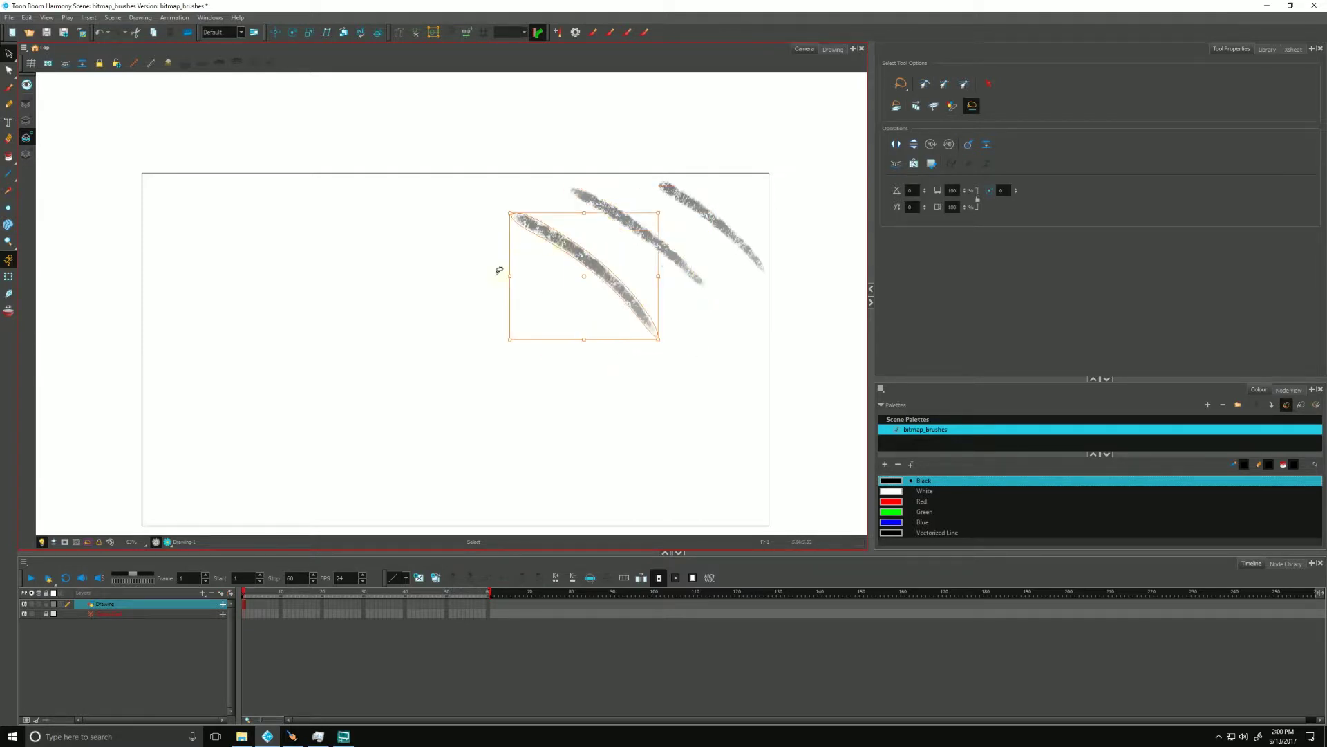
- On the bitmap Line Art layer, enlarge the animator pencil to about 105 and paint three curved strokes in the frame's lower left
{"action": "left_click", "coordinate": [11, 103]}
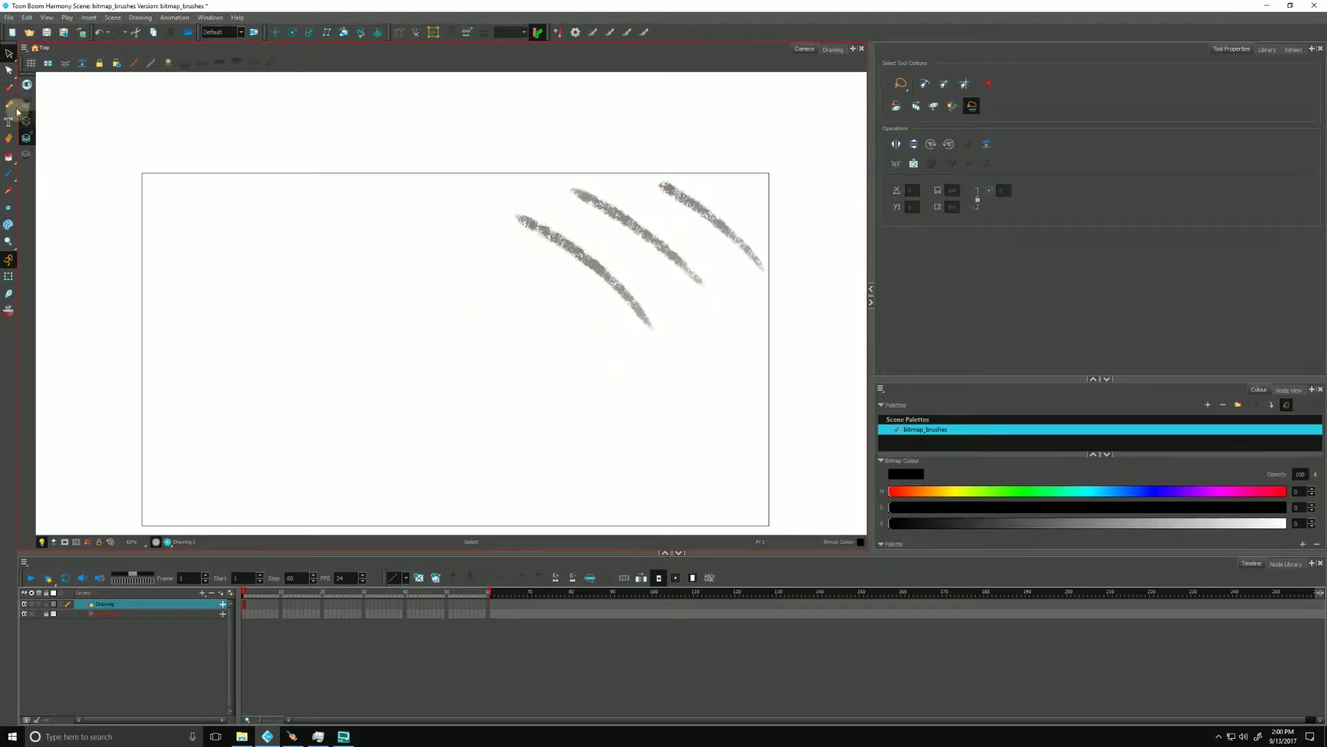
{"action": "left_click", "coordinate": [10, 88]}
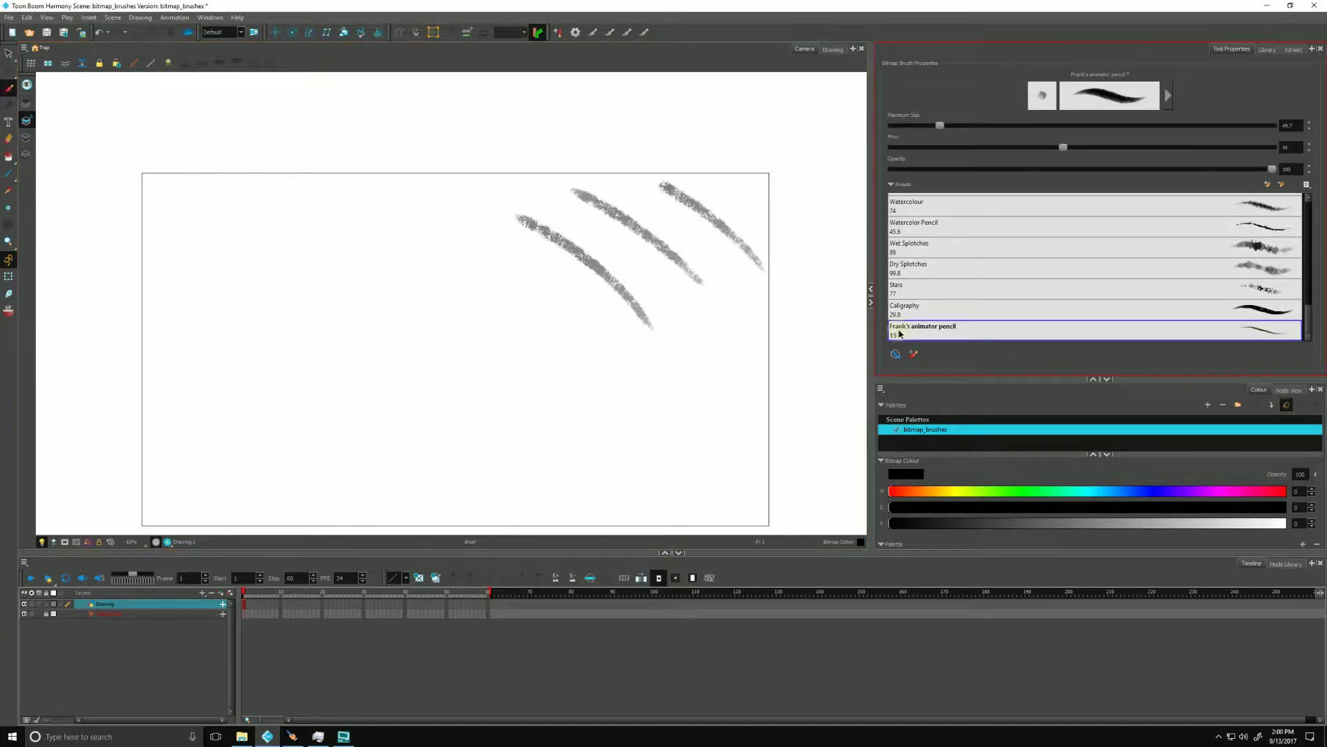
{"action": "key", "text": "o"}
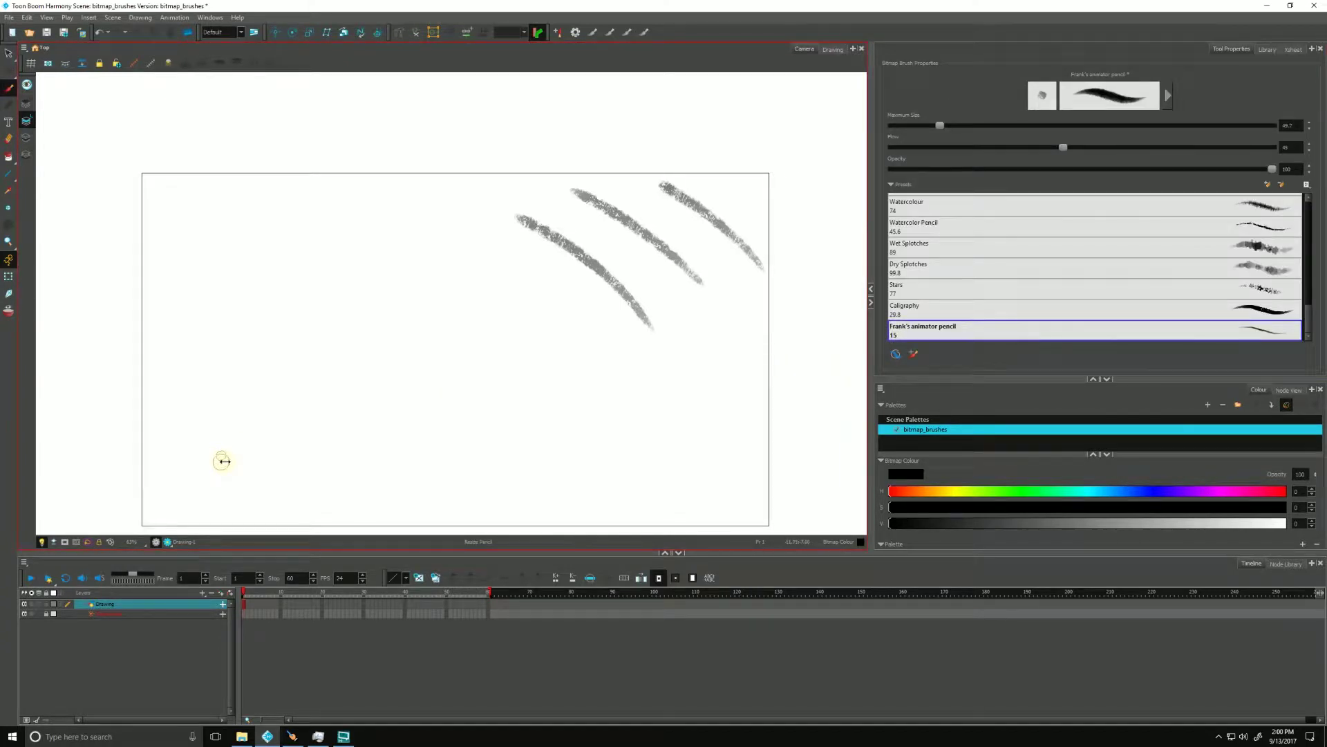
{"action": "left_click_drag", "start_coordinate": [222, 462], "coordinate": [246, 461]}
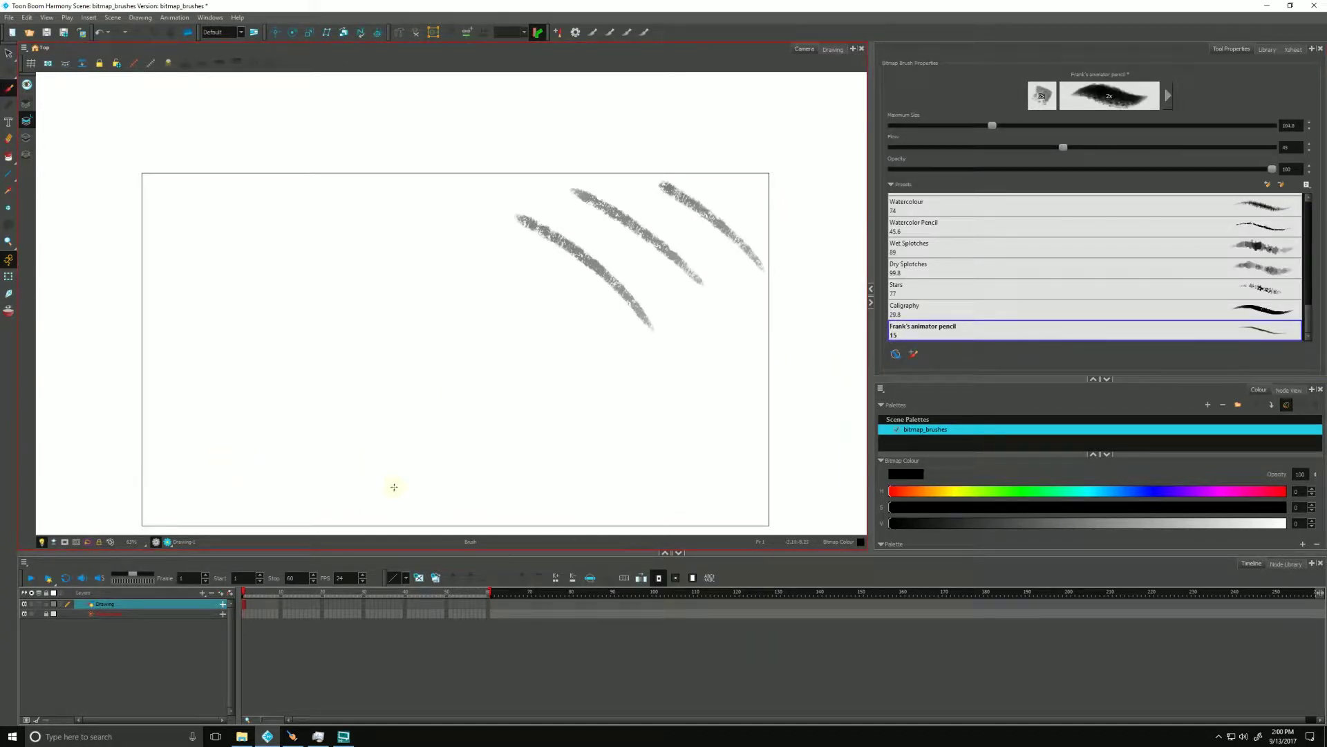
{"action": "mouse_move", "coordinate": [394, 488]}
{"action": "left_mouse_down"}
{"action": "mouse_move", "coordinate": [261, 373]}
{"action": "mouse_move", "coordinate": [236, 411]}
{"action": "mouse_move", "coordinate": [201, 401]}
{"action": "left_mouse_up"}
{"action": "left_click_drag", "start_coordinate": [336, 491], "coordinate": [157, 440]}
{"action": "scroll", "coordinate": [221, 493], "scroll_direction": "down", "scroll_amount": 1}
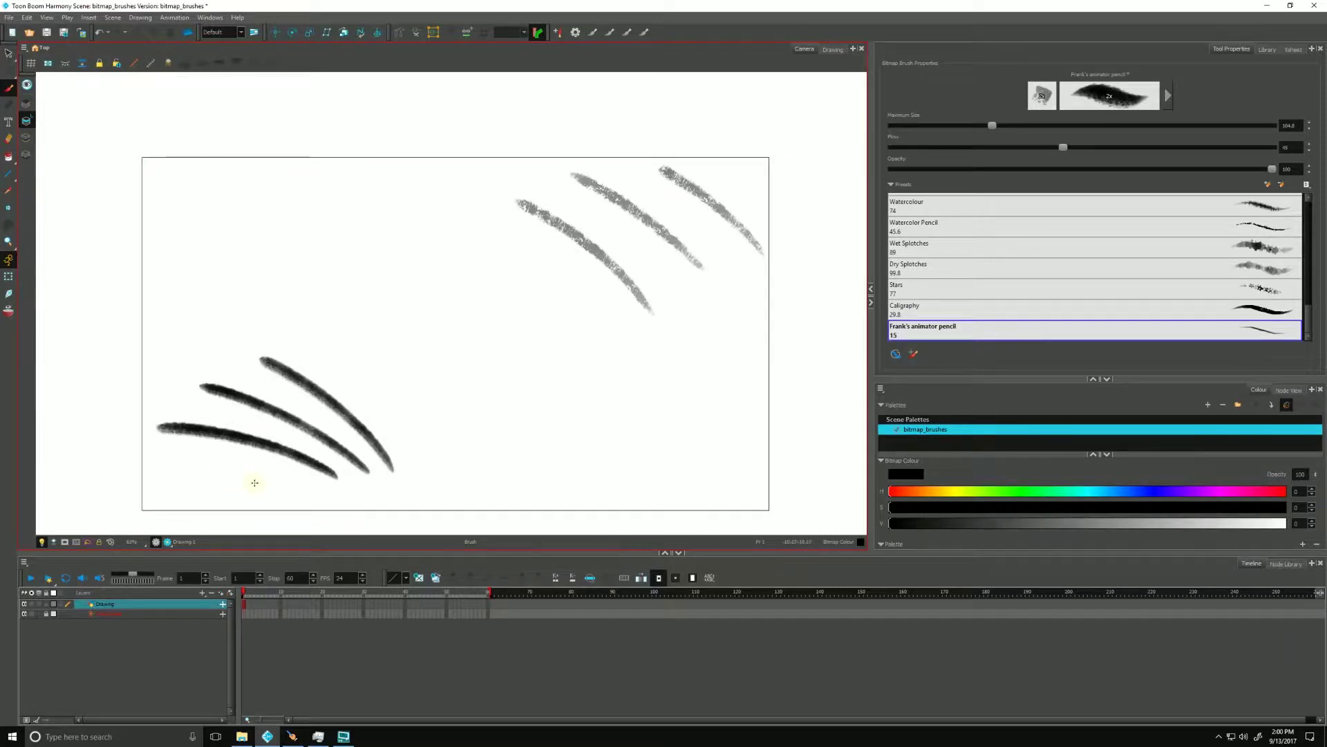
- Select the three bitmap strokes and move them together up and slightly right
{"action": "left_click", "coordinate": [8, 53]}
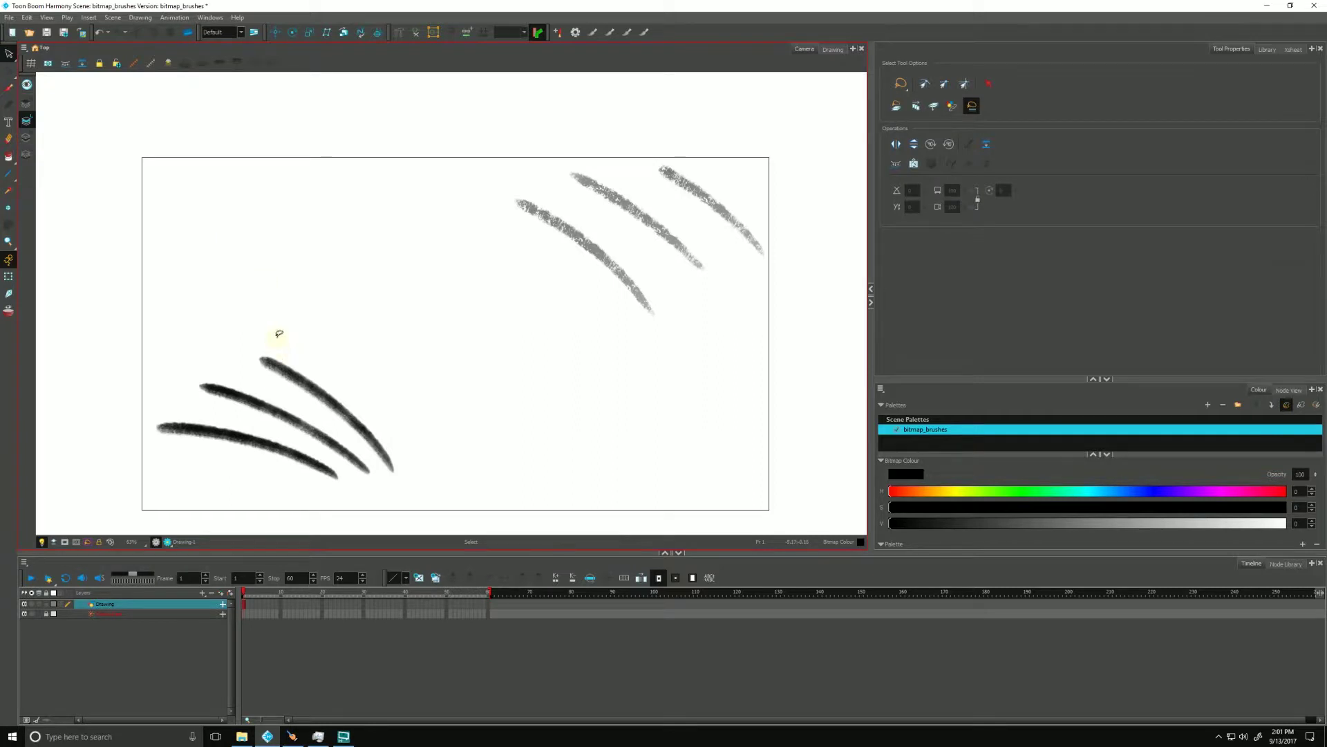
{"action": "mouse_move", "coordinate": [277, 339]}
{"action": "left_mouse_down"}
{"action": "mouse_move", "coordinate": [278, 376]}
{"action": "mouse_move", "coordinate": [302, 331]}
{"action": "left_mouse_up"}
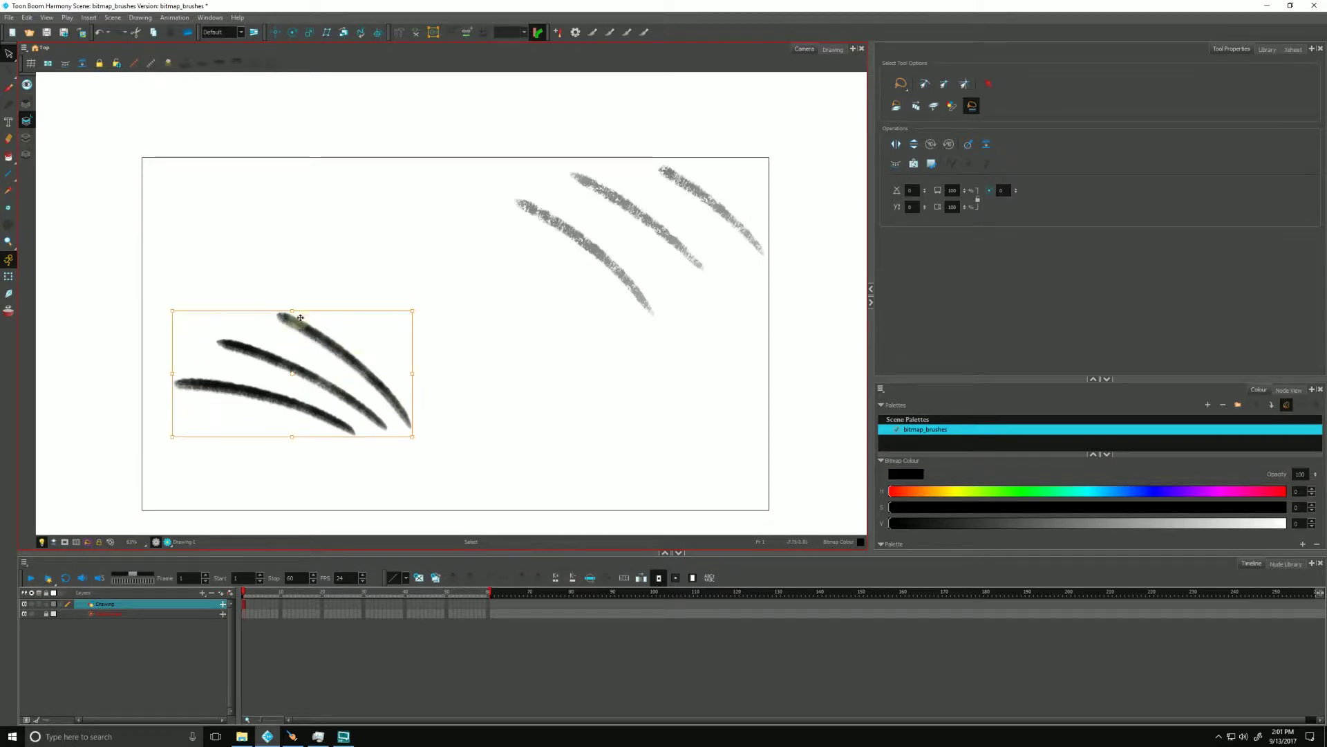
- Isolate the uppermost bitmap stroke with the Cutter tool, move it above the other two and rotate it counterclockwise
{"action": "left_click", "coordinate": [8, 54]}
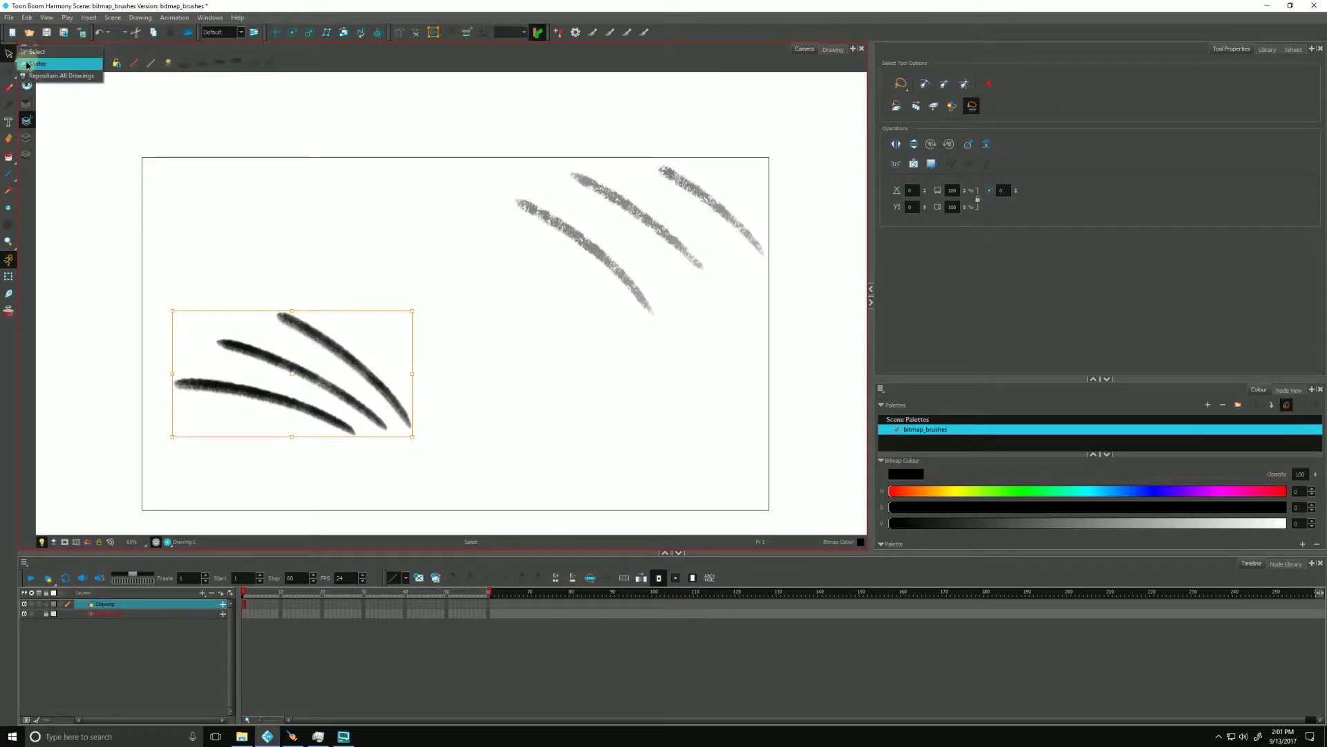
{"action": "left_click", "coordinate": [37, 63]}
{"action": "mouse_move", "coordinate": [289, 283]}
{"action": "left_mouse_down"}
{"action": "mouse_move", "coordinate": [250, 297]}
{"action": "mouse_move", "coordinate": [270, 329]}
{"action": "mouse_move", "coordinate": [393, 416]}
{"action": "mouse_move", "coordinate": [478, 450]}
{"action": "mouse_move", "coordinate": [342, 260]}
{"action": "mouse_move", "coordinate": [269, 260]}
{"action": "left_mouse_up"}
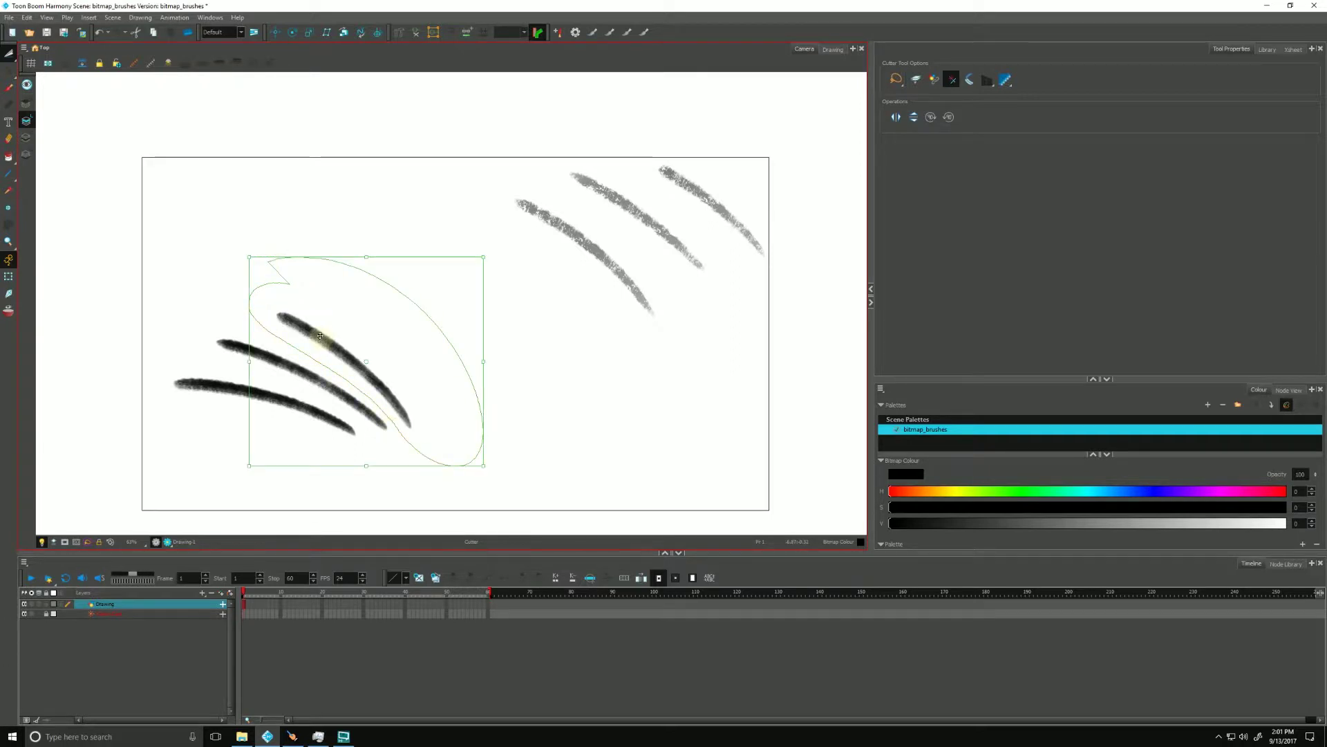
{"action": "left_click_drag", "start_coordinate": [323, 340], "coordinate": [317, 216]}
{"action": "left_click", "coordinate": [354, 261]}
{"action": "left_click", "coordinate": [355, 261]}
{"action": "mouse_move", "coordinate": [261, 178]}
{"action": "left_mouse_down"}
{"action": "mouse_move", "coordinate": [222, 204]}
{"action": "mouse_move", "coordinate": [199, 256]}
{"action": "left_mouse_up"}
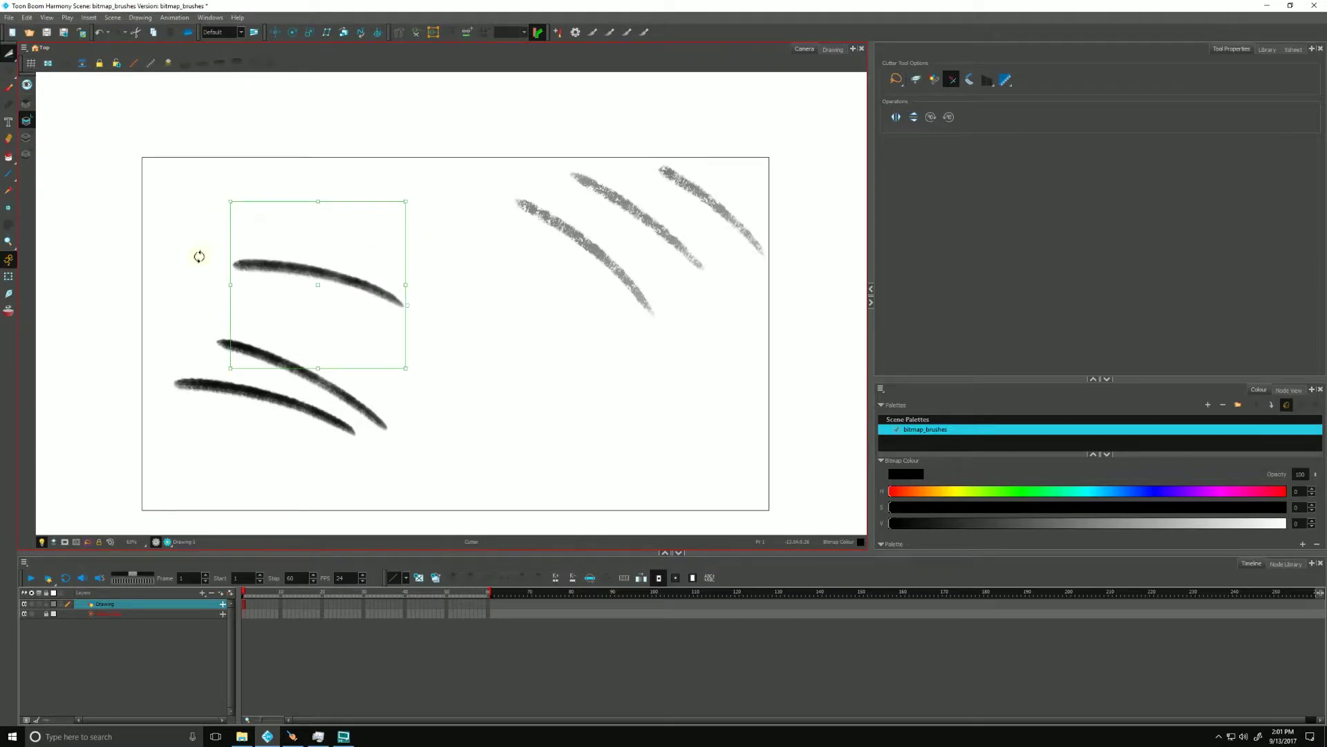
{"action": "left_click", "coordinate": [278, 453]}
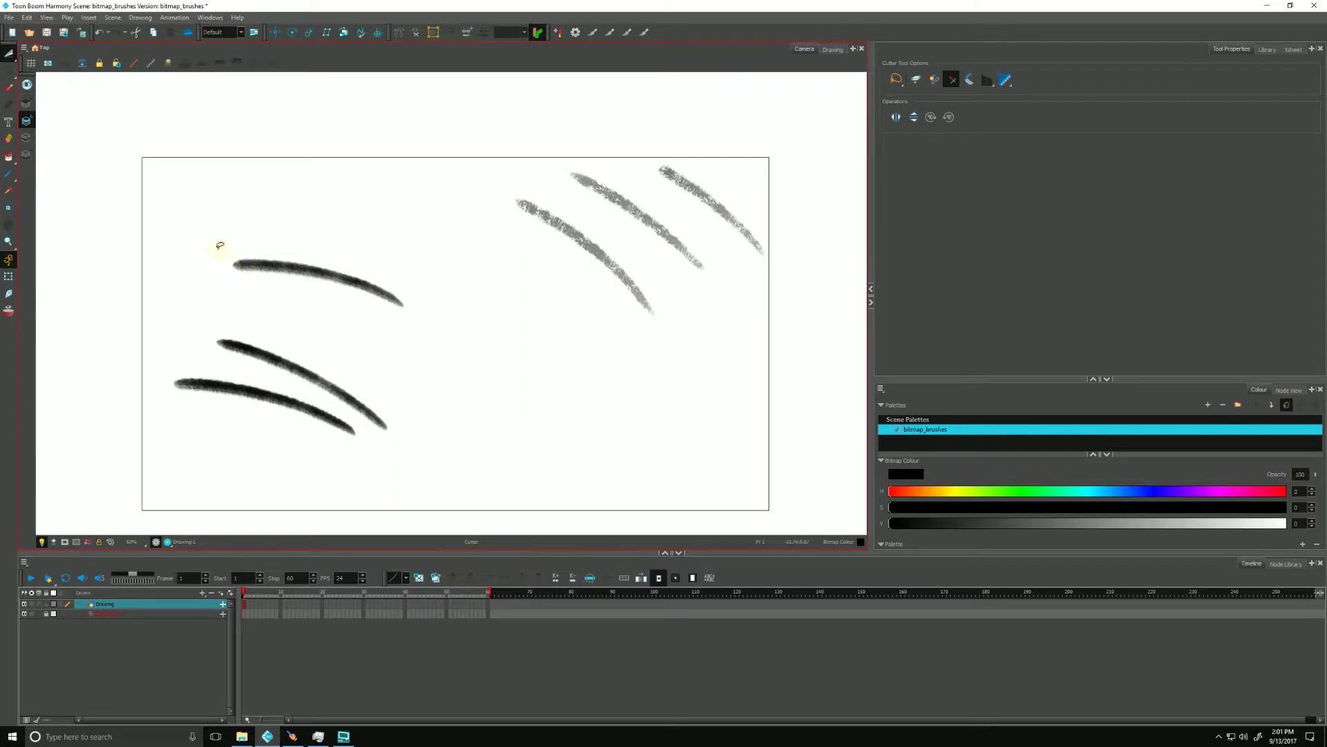
- Cut around the separated bitmap stroke and scale it up past the camera frame, then select the remaining two bitmap strokes
{"action": "mouse_move", "coordinate": [214, 248]}
{"action": "left_mouse_down"}
{"action": "mouse_move", "coordinate": [405, 318]}
{"action": "mouse_move", "coordinate": [196, 264]}
{"action": "mouse_move", "coordinate": [199, 236]}
{"action": "left_mouse_up"}
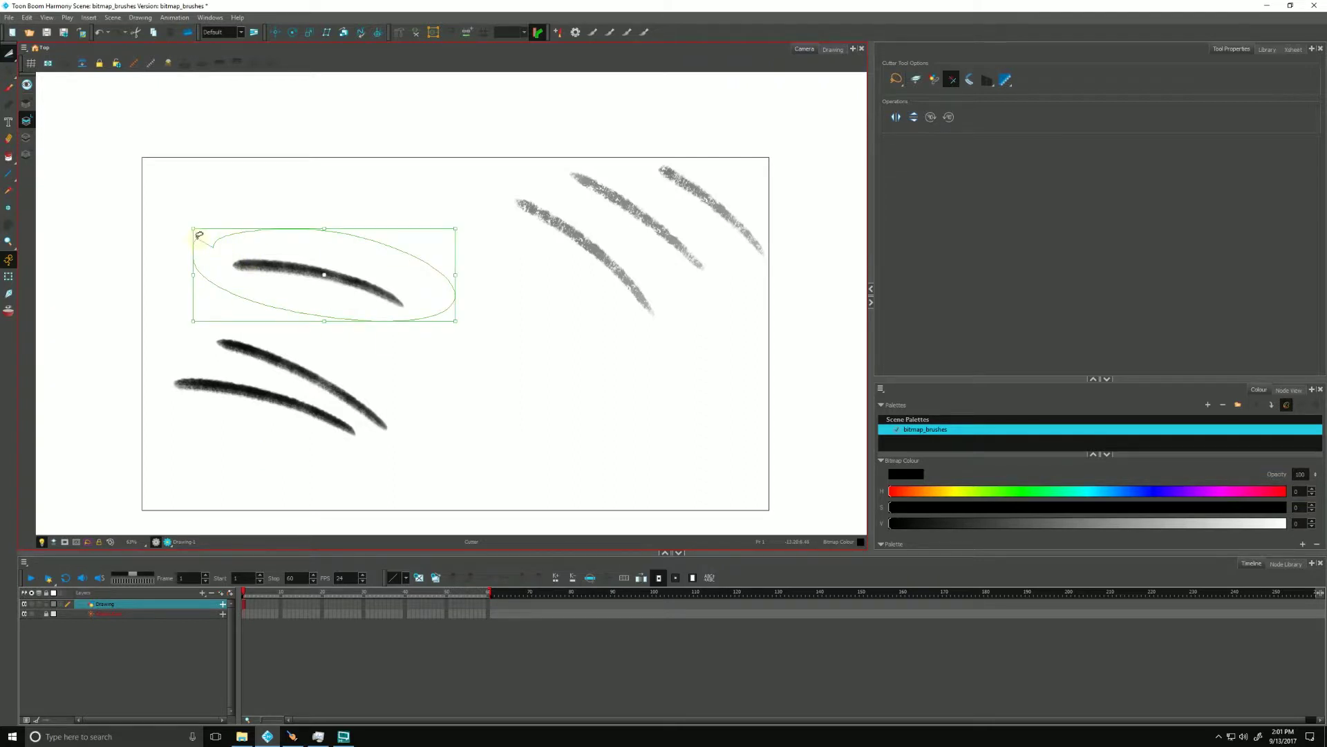
{"action": "mouse_move", "coordinate": [191, 319]}
{"action": "left_mouse_down"}
{"action": "mouse_move", "coordinate": [139, 373]}
{"action": "mouse_move", "coordinate": [136, 454]}
{"action": "left_mouse_up"}
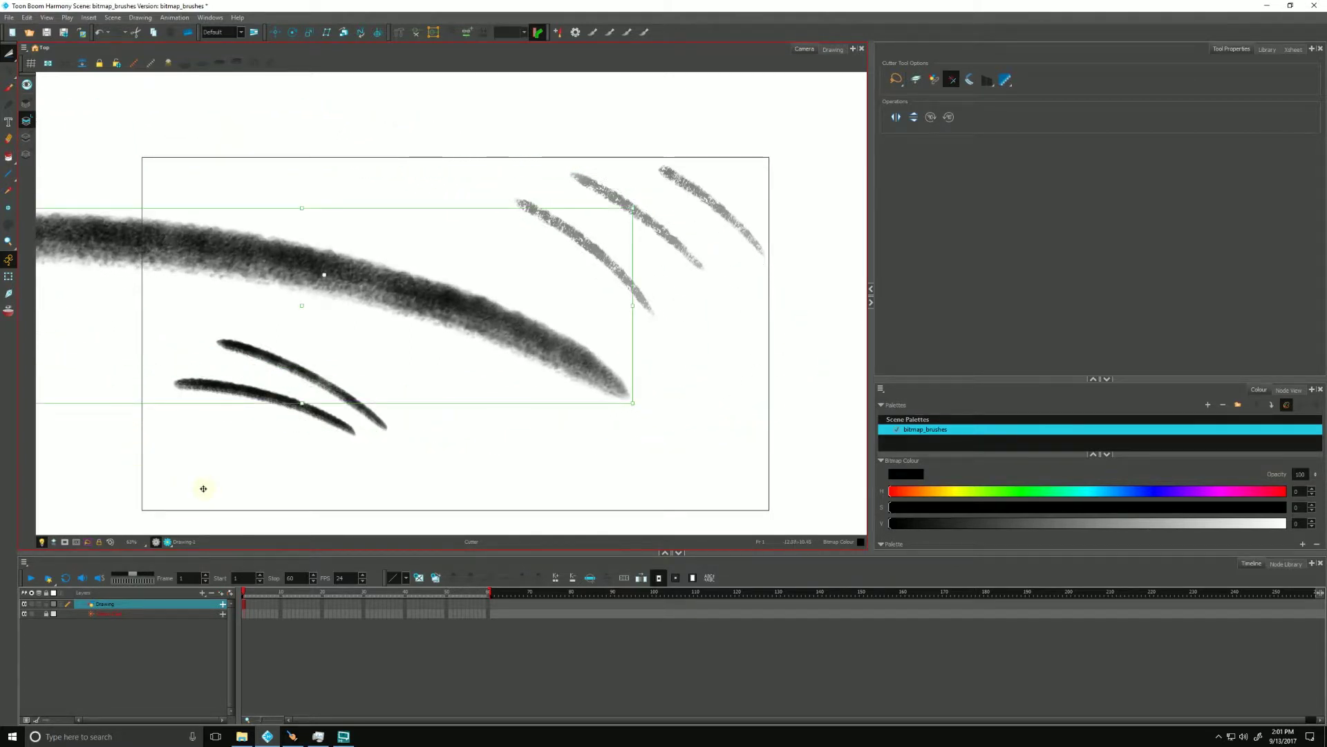
{"action": "left_click", "coordinate": [10, 57]}
{"action": "left_click", "coordinate": [36, 52]}
{"action": "left_click", "coordinate": [280, 387]}
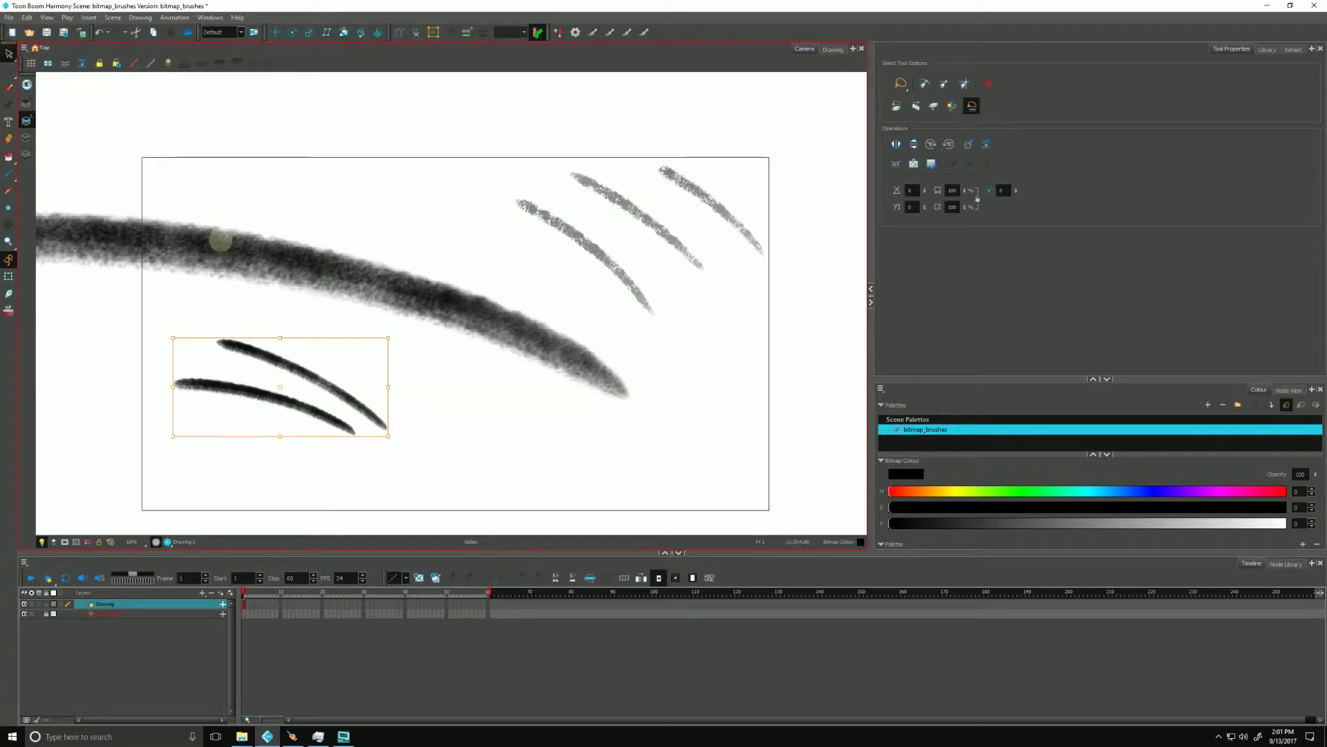
- Examine the enlarged bitmap stroke's edge and texture quality up close
{"action": "scroll", "coordinate": [226, 242], "scroll_direction": "up", "scroll_amount": 3}
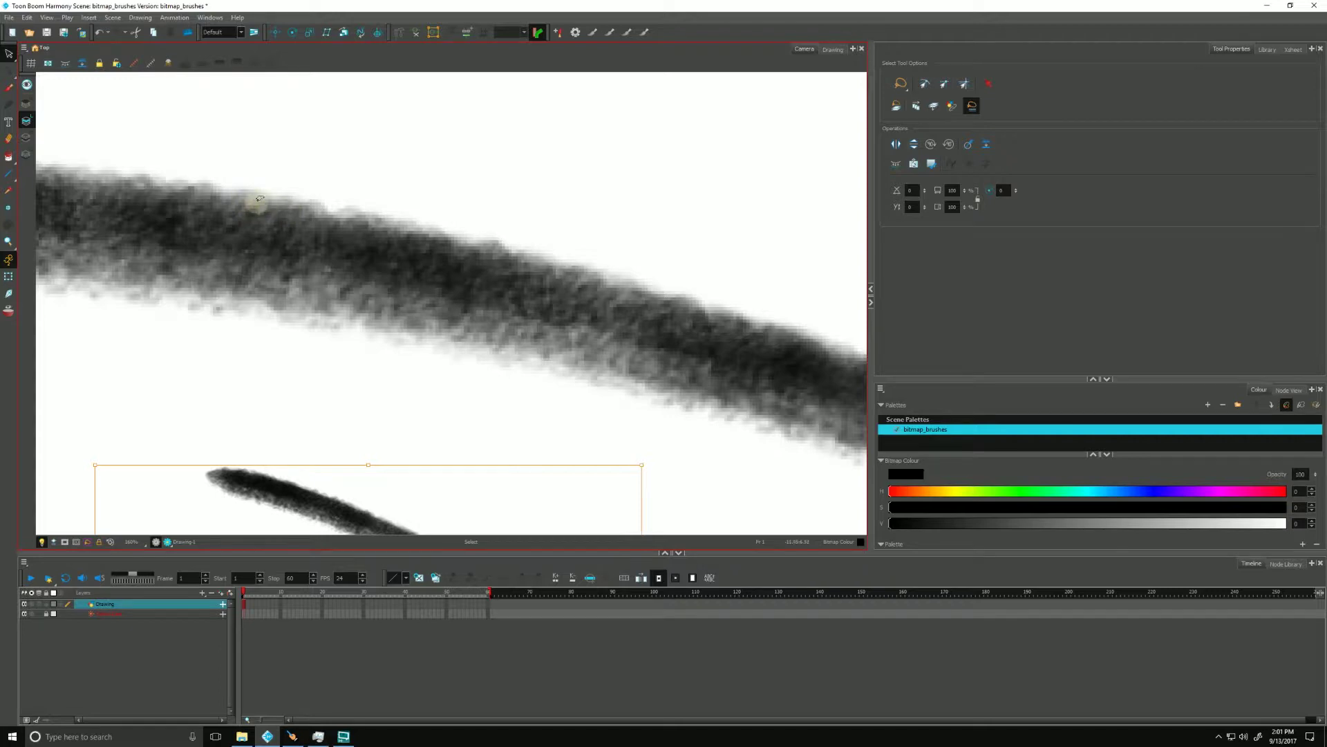
{"action": "left_click_drag", "start_coordinate": [297, 218], "coordinate": [285, 229]}
{"action": "mouse_move", "coordinate": [365, 267]}
{"action": "left_mouse_down"}
{"action": "mouse_move", "coordinate": [317, 260]}
{"action": "mouse_move", "coordinate": [365, 252]}
{"action": "left_mouse_up"}
{"action": "key", "text": "alt+z"}
{"action": "left_click", "coordinate": [276, 389], "text": "alt"}
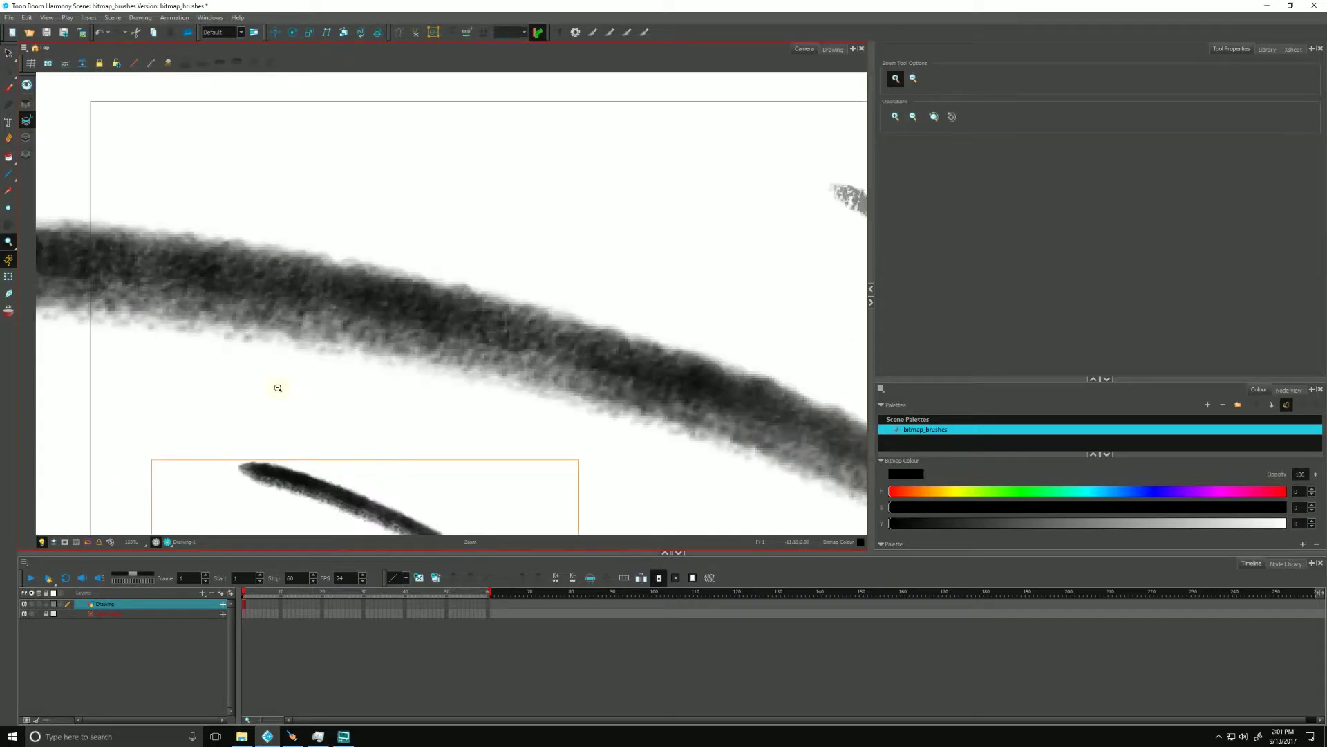
{"action": "left_click", "coordinate": [275, 389], "text": "alt"}
{"action": "left_click", "coordinate": [275, 388], "text": "alt"}
{"action": "left_click", "coordinate": [274, 386], "text": "alt"}
{"action": "left_click", "coordinate": [273, 385], "text": "alt"}
{"action": "mouse_move", "coordinate": [177, 442]}
{"action": "left_mouse_down"}
{"action": "mouse_move", "coordinate": [288, 418]}
{"action": "mouse_move", "coordinate": [300, 388]}
{"action": "left_mouse_up"}
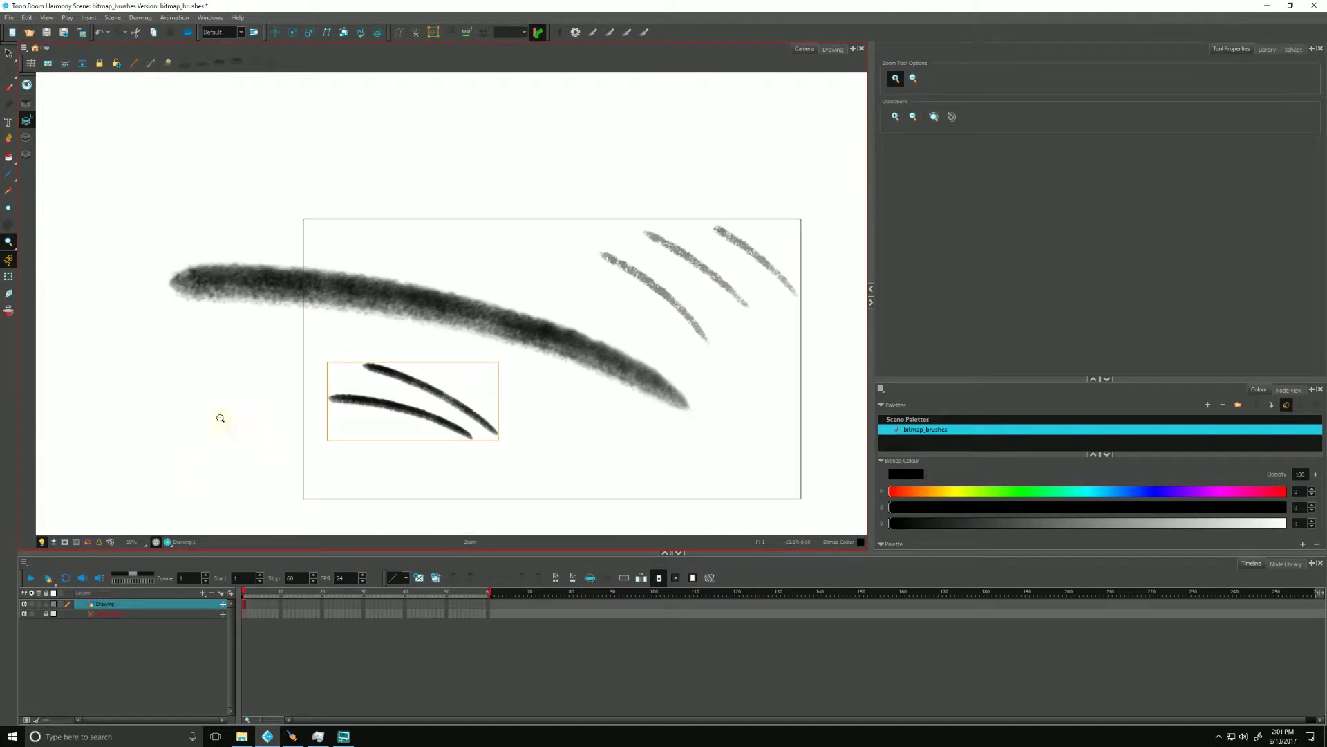
- Activate the brush and hide the white background layer beneath the drawing layer
{"action": "key", "text": "alt+b"}
{"action": "left_click_drag", "start_coordinate": [200, 419], "coordinate": [292, 419]}
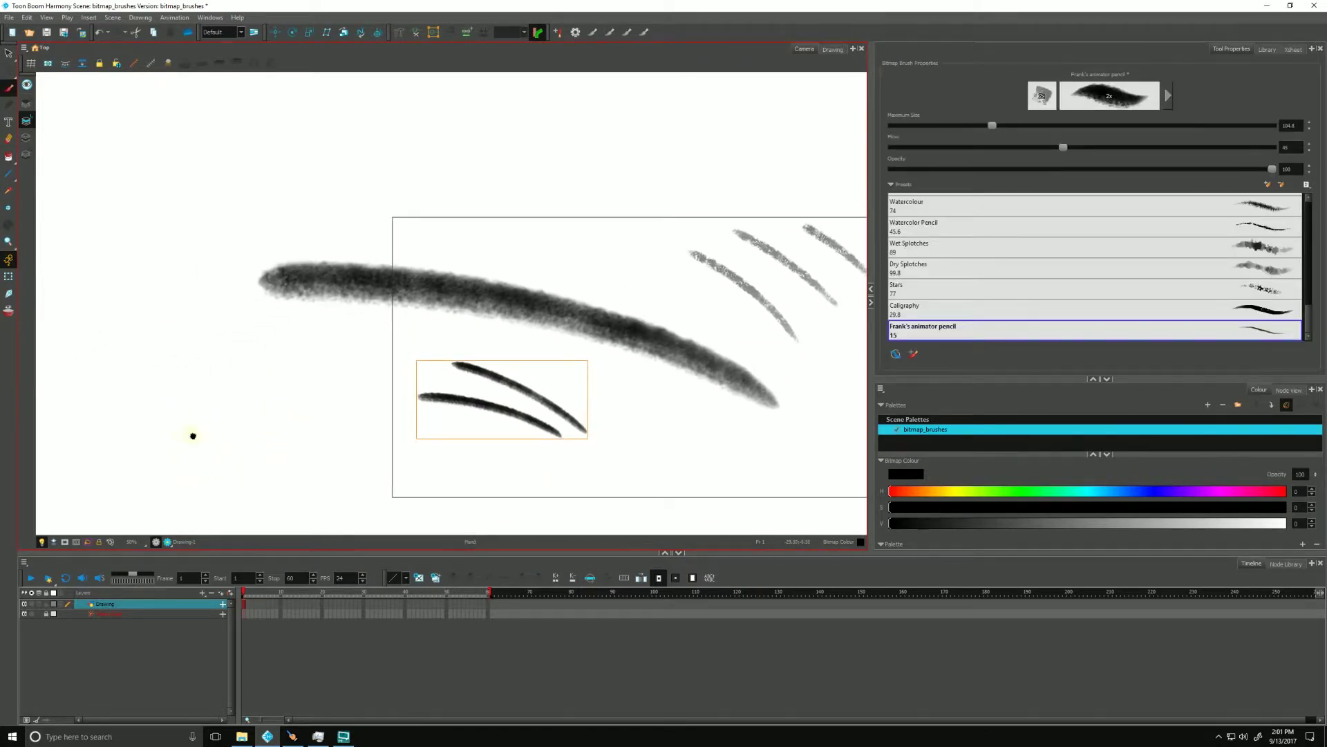
{"action": "left_click_drag", "start_coordinate": [196, 436], "coordinate": [231, 436]}
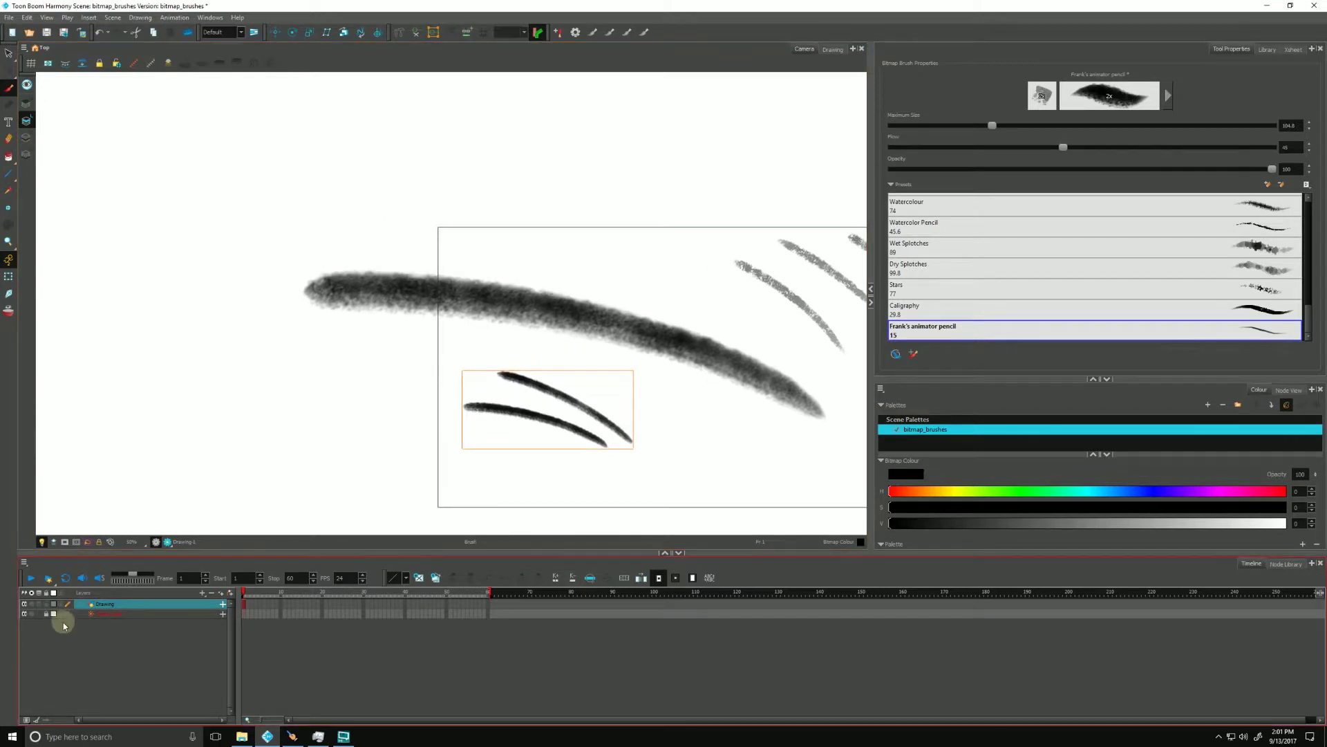
{"action": "left_click", "coordinate": [24, 613]}
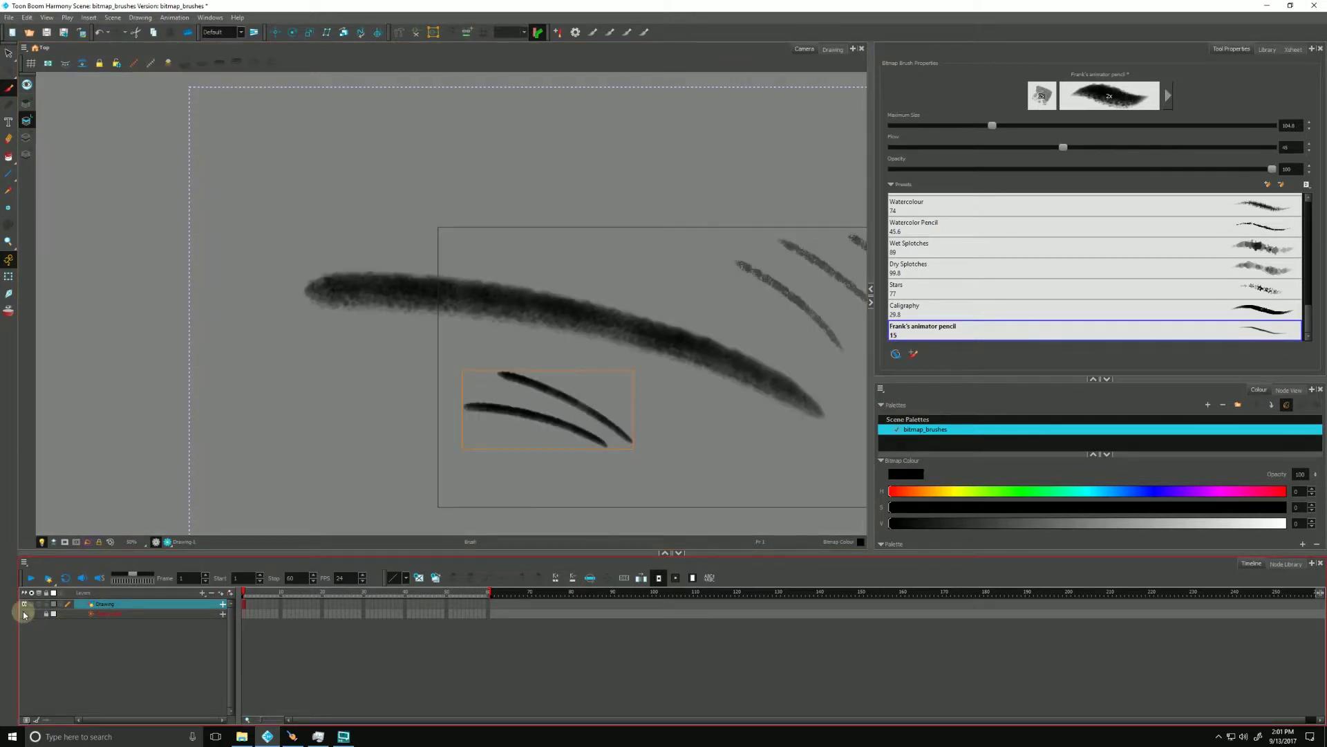
- Paint two bitmap strokes beside the camera frame, running outward past the dashed edge of the bitmap canvas
{"action": "left_click_drag", "start_coordinate": [193, 112], "coordinate": [203, 126]}
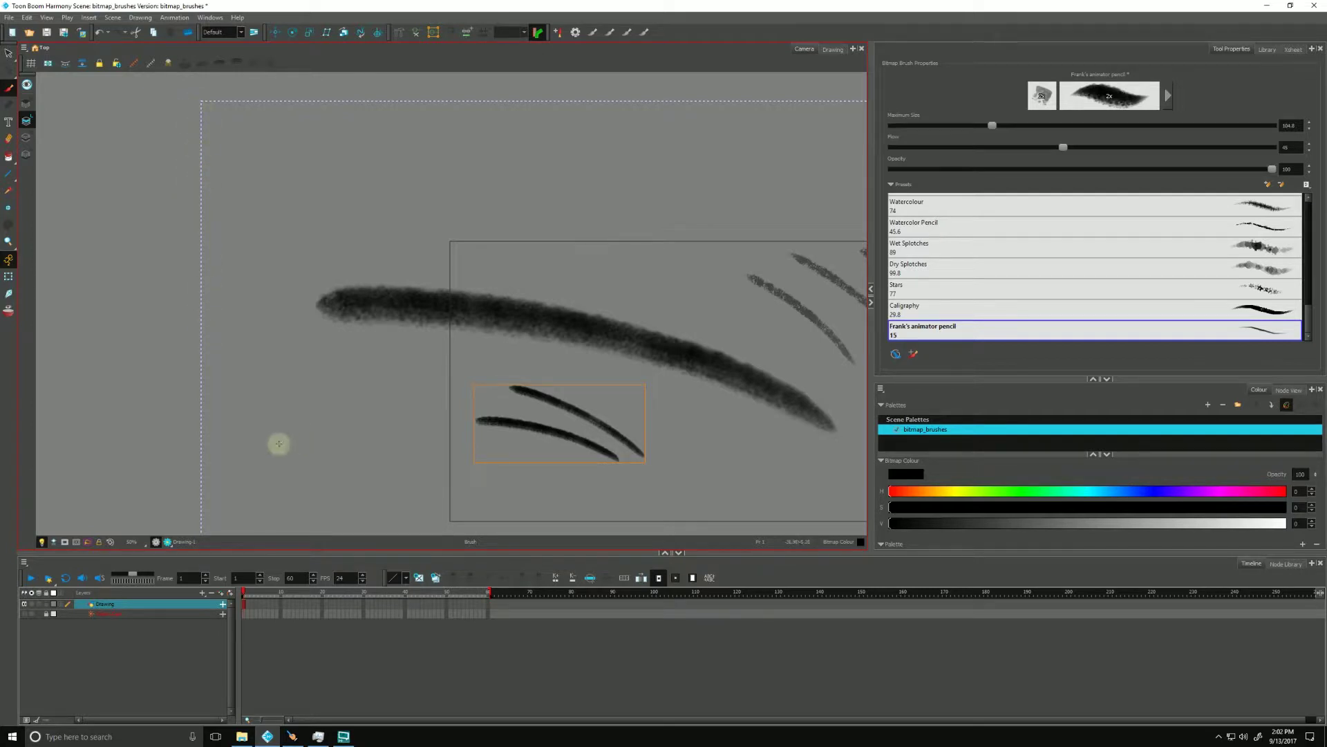
{"action": "left_click_drag", "start_coordinate": [321, 477], "coordinate": [307, 466]}
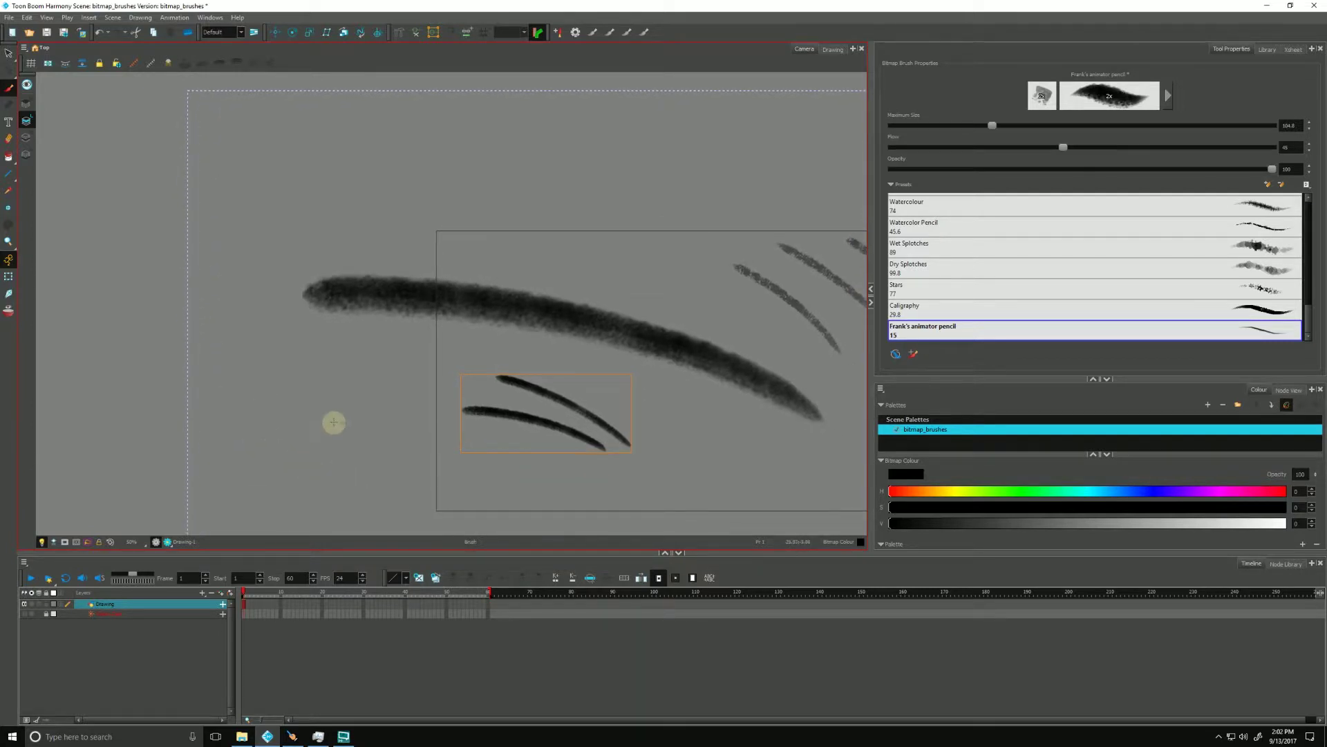
{"action": "left_click_drag", "start_coordinate": [365, 435], "coordinate": [103, 384]}
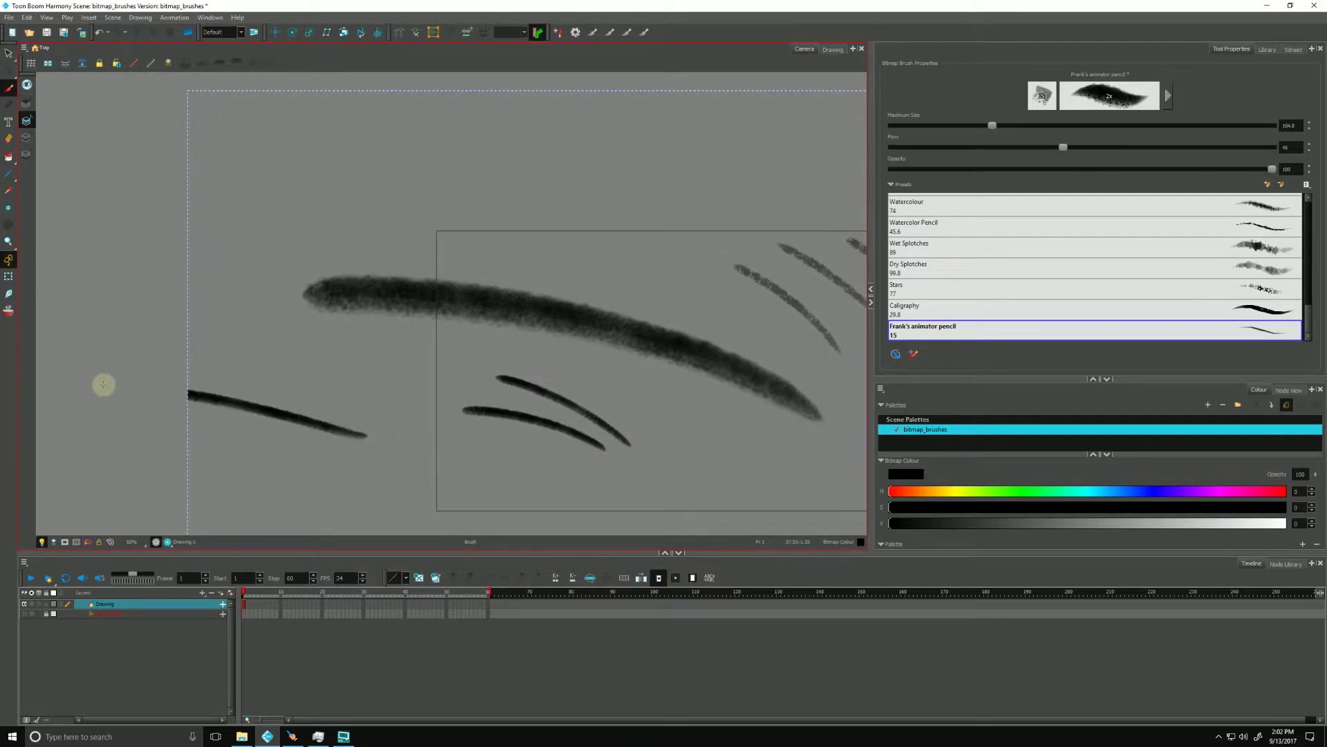
{"action": "left_click_drag", "start_coordinate": [344, 389], "coordinate": [107, 336]}
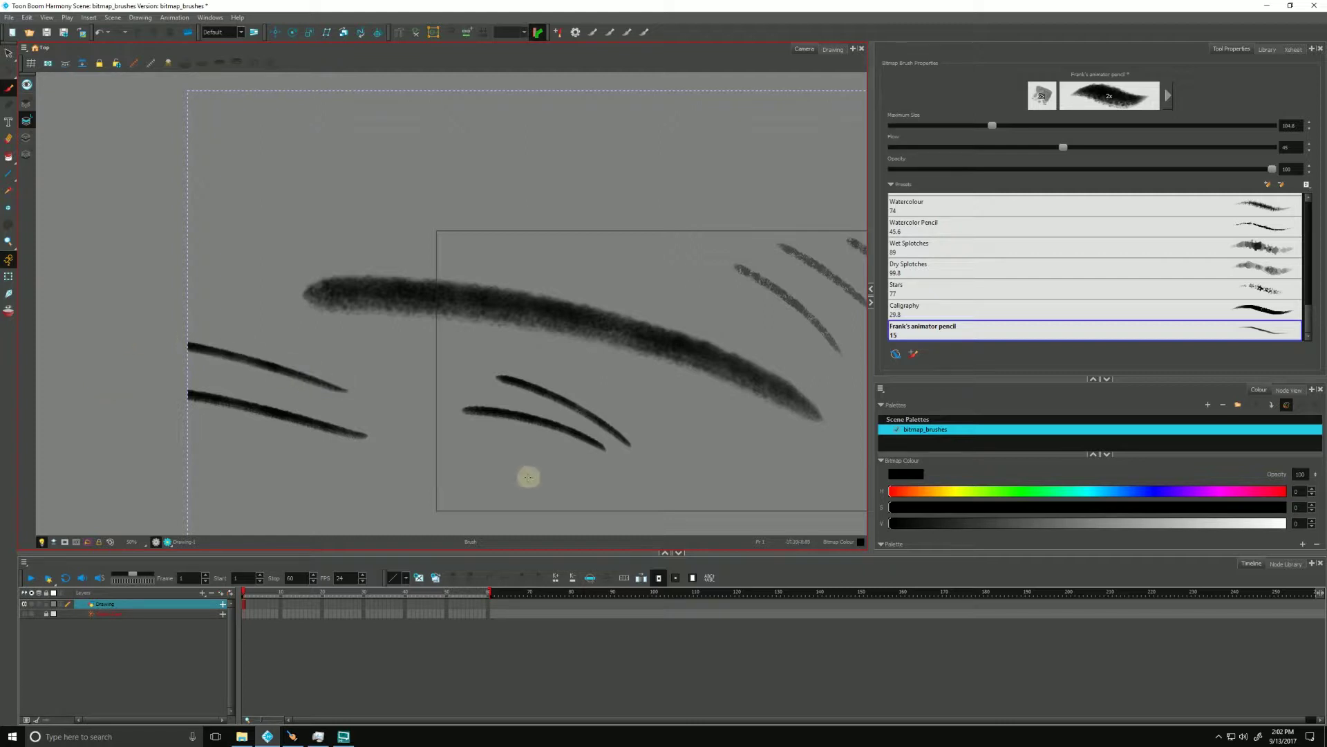
- Paint a vector texture stroke past the bitmap canvas edge on the vector art layer, then return to the bitmap art layer
{"action": "left_click", "coordinate": [26, 137]}
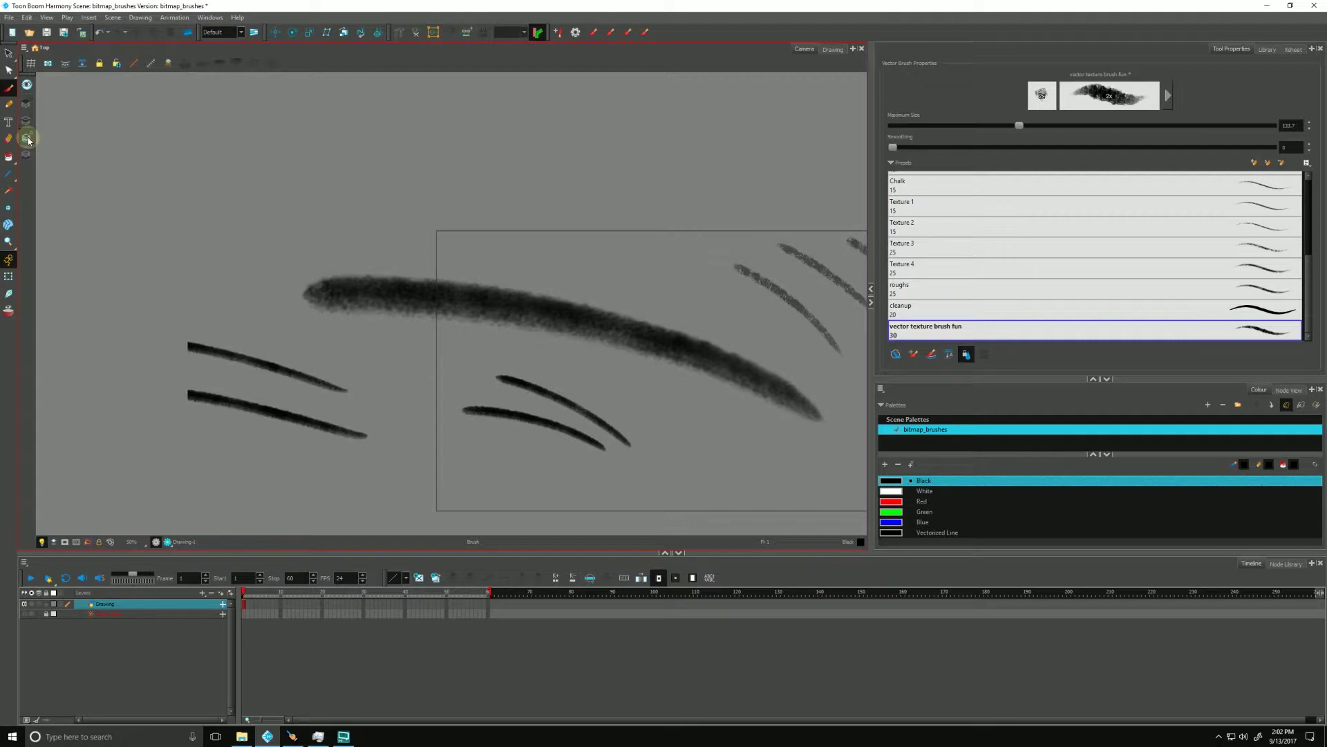
{"action": "mouse_move", "coordinate": [250, 229]}
{"action": "left_mouse_down"}
{"action": "mouse_move", "coordinate": [135, 211]}
{"action": "mouse_move", "coordinate": [46, 219]}
{"action": "left_mouse_up"}
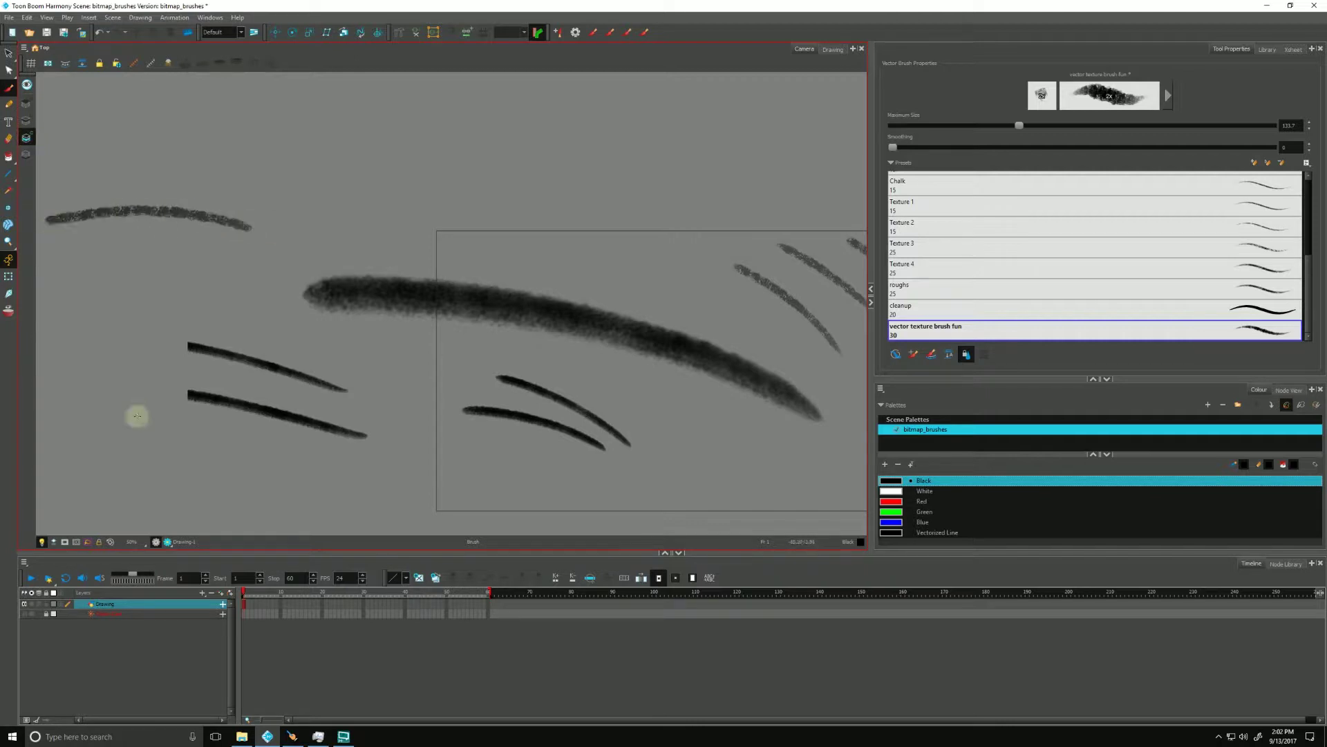
{"action": "left_click", "coordinate": [25, 120]}
{"action": "left_click_drag", "start_coordinate": [516, 393], "coordinate": [229, 370]}
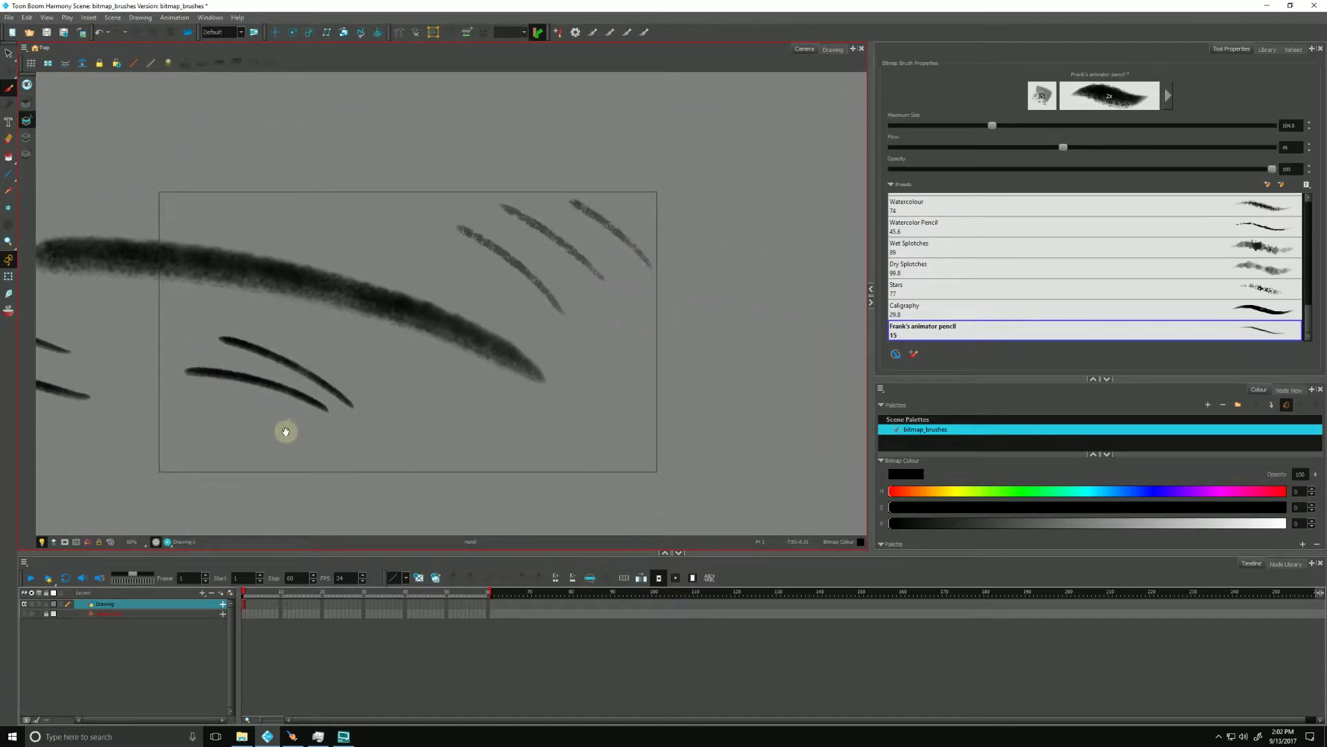
{"action": "left_click_drag", "start_coordinate": [284, 433], "coordinate": [315, 433]}
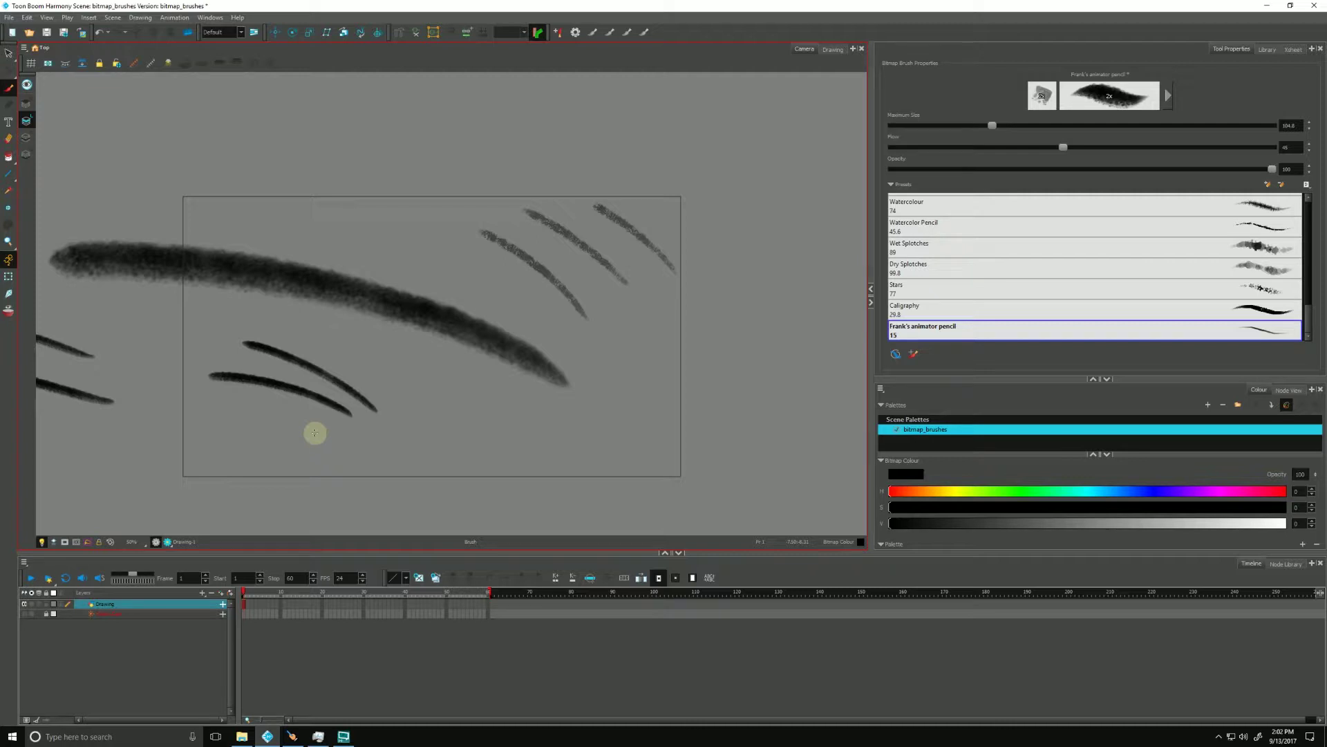
- Enlarge the colour controls area and compare the colour options of the vector and bitmap art layers
{"action": "left_click", "coordinate": [904, 453]}
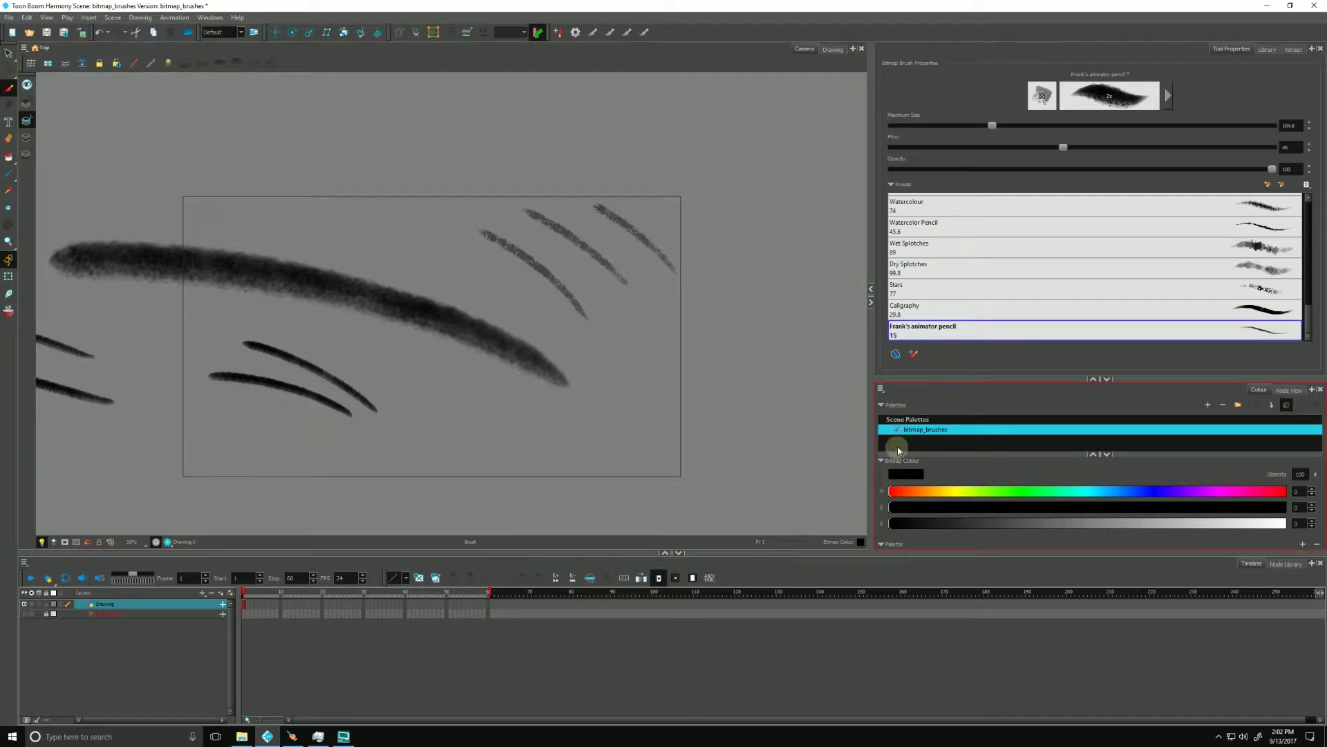
{"action": "left_click", "coordinate": [28, 137]}
{"action": "left_click", "coordinate": [963, 378]}
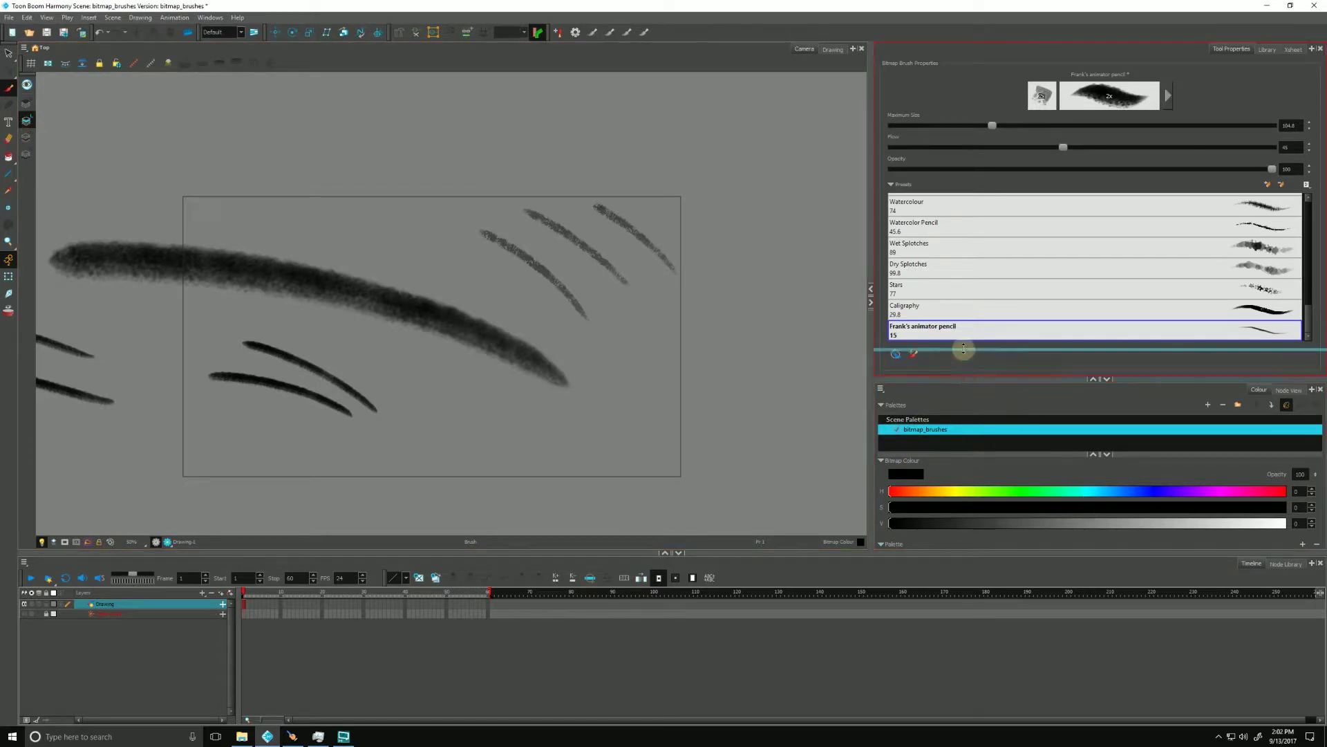
{"action": "left_click_drag", "start_coordinate": [964, 347], "coordinate": [971, 351]}
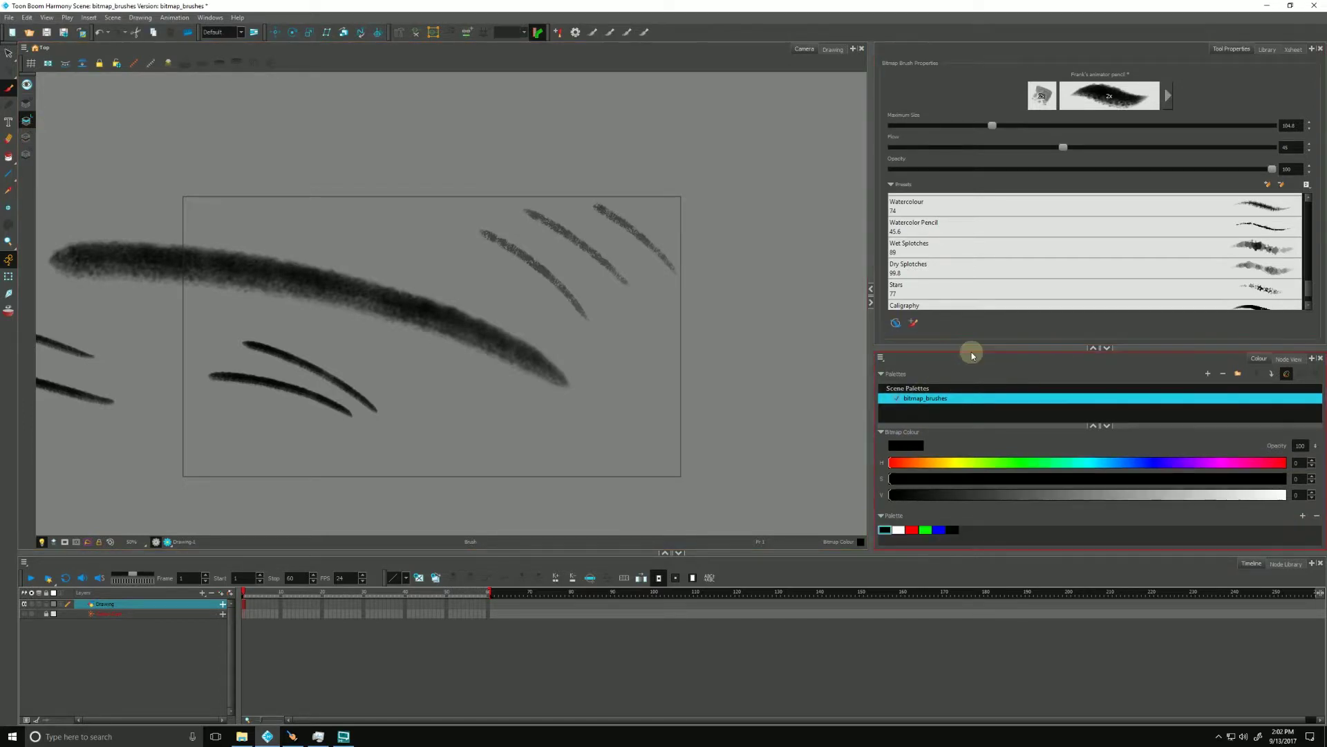
{"action": "left_click", "coordinate": [27, 137]}
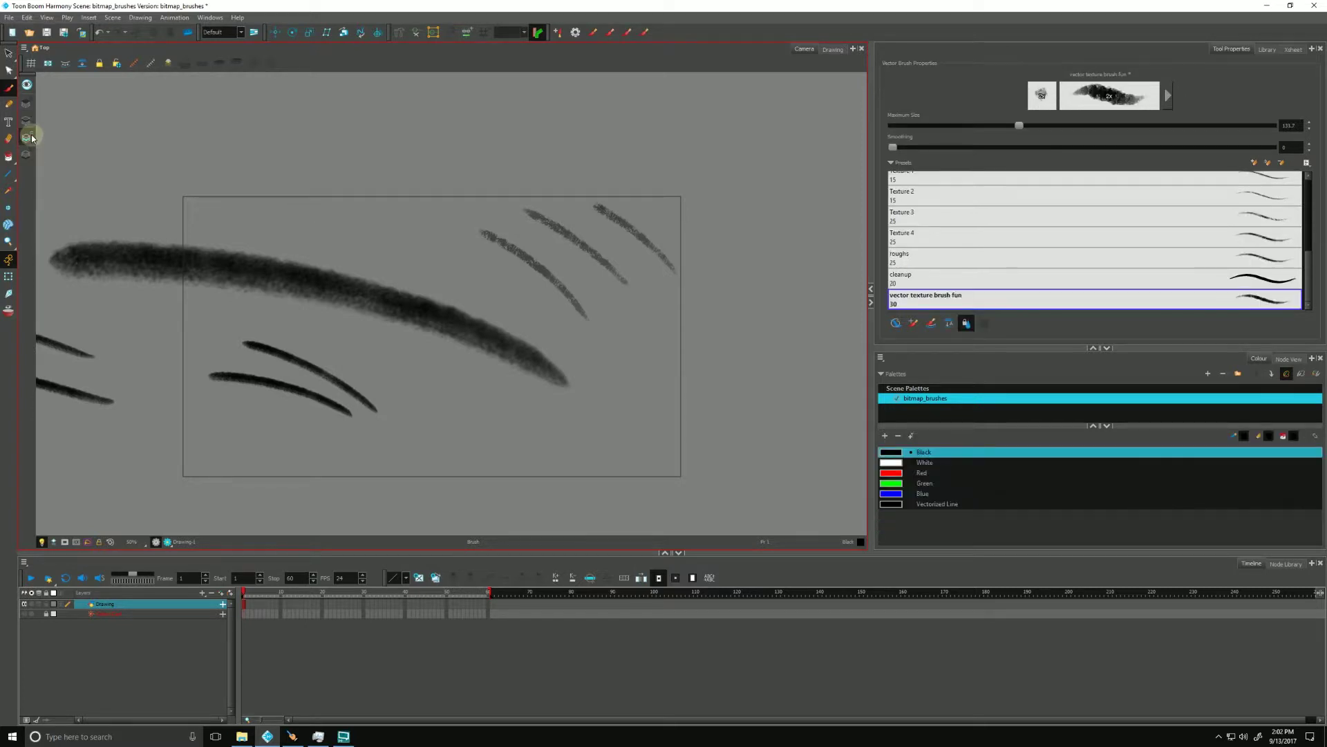
{"action": "left_click", "coordinate": [894, 401]}
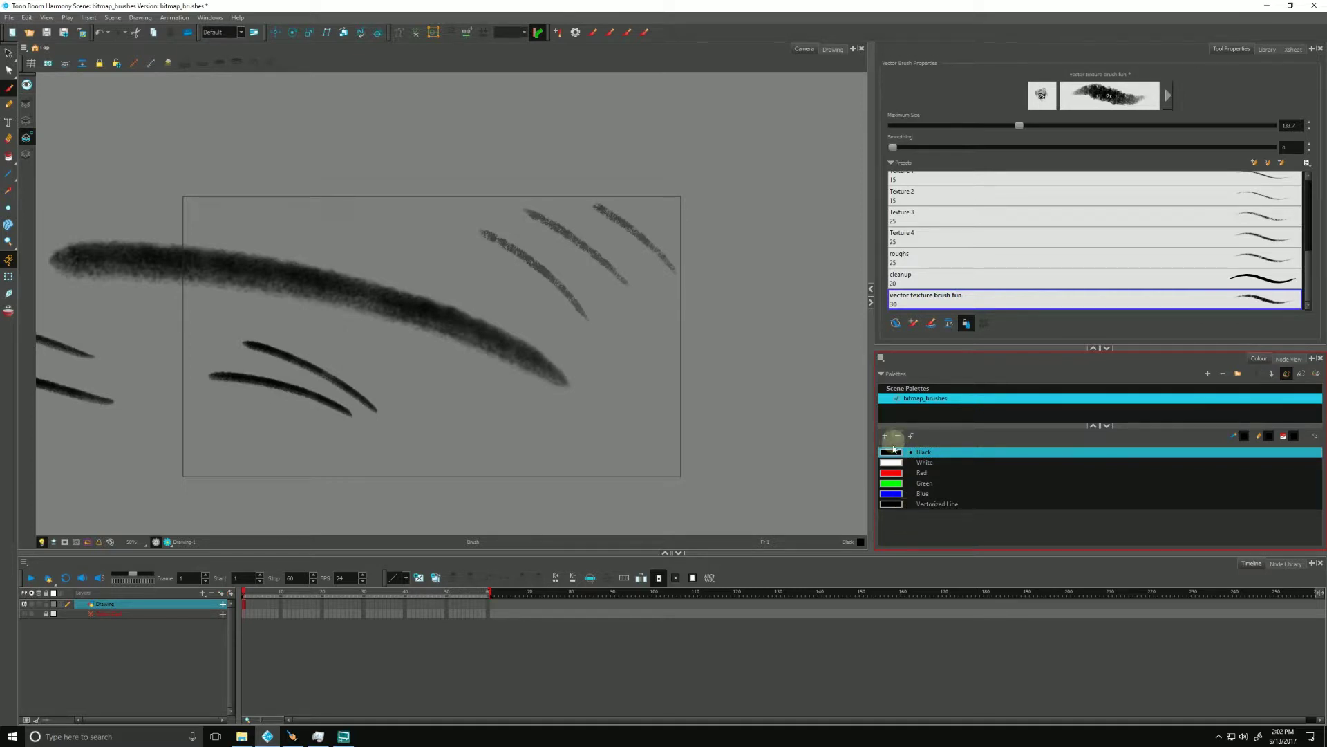
{"action": "left_click", "coordinate": [28, 120]}
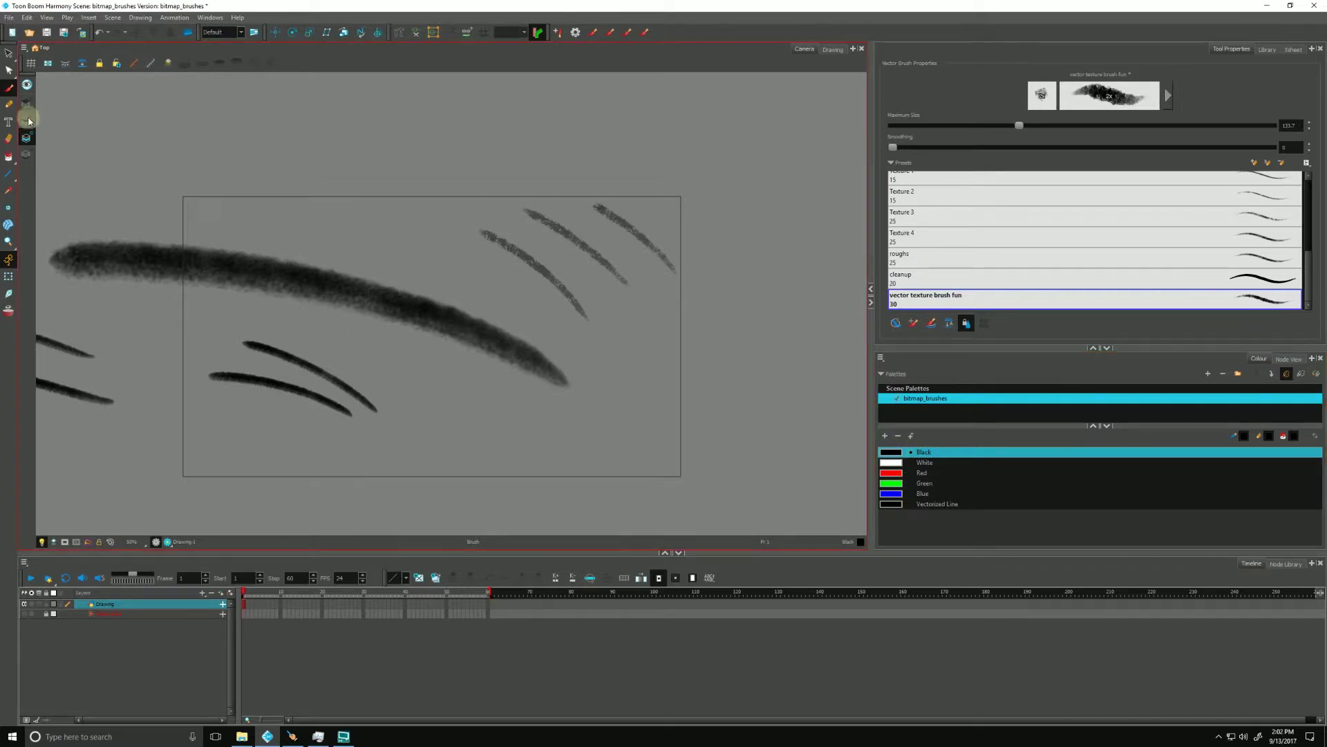
{"action": "left_click", "coordinate": [27, 122]}
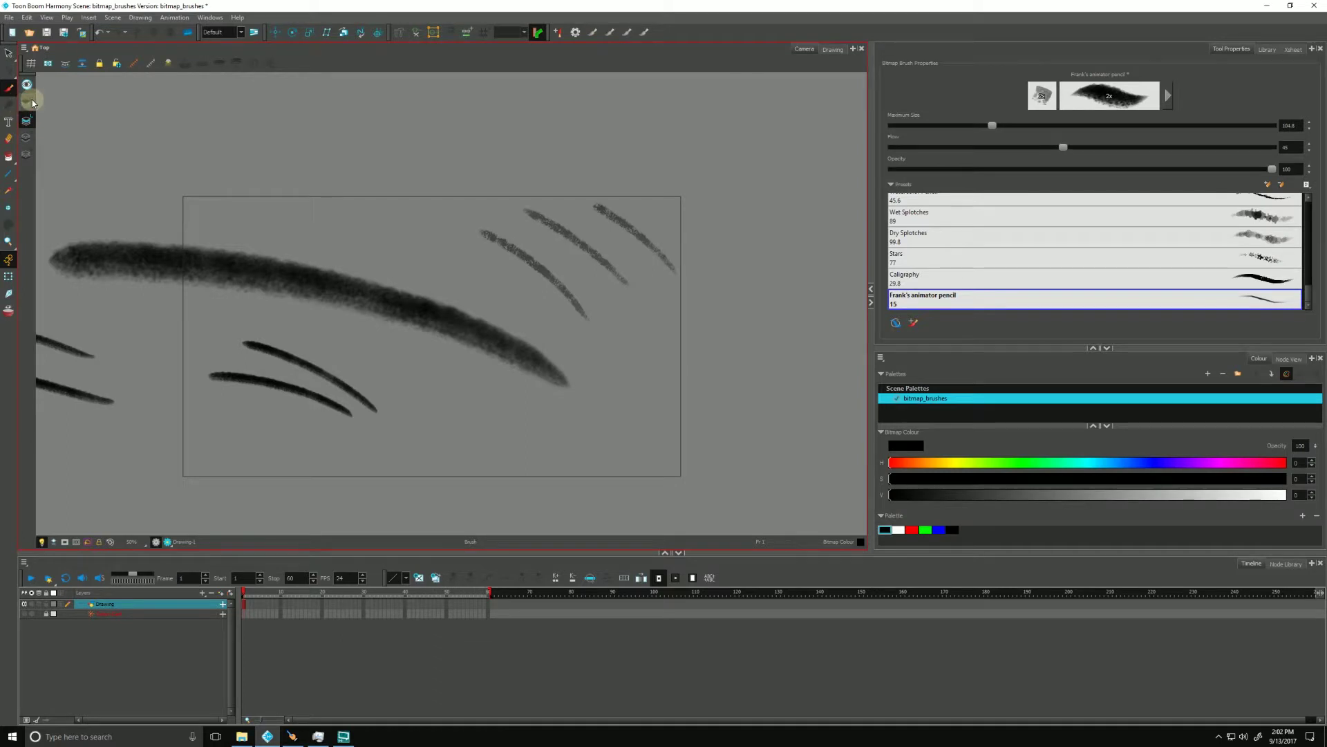
- Show the background layer again and set the bitmap colour to a muted green with hue 157, saturation 44 and value 43
{"action": "left_click", "coordinate": [922, 464]}
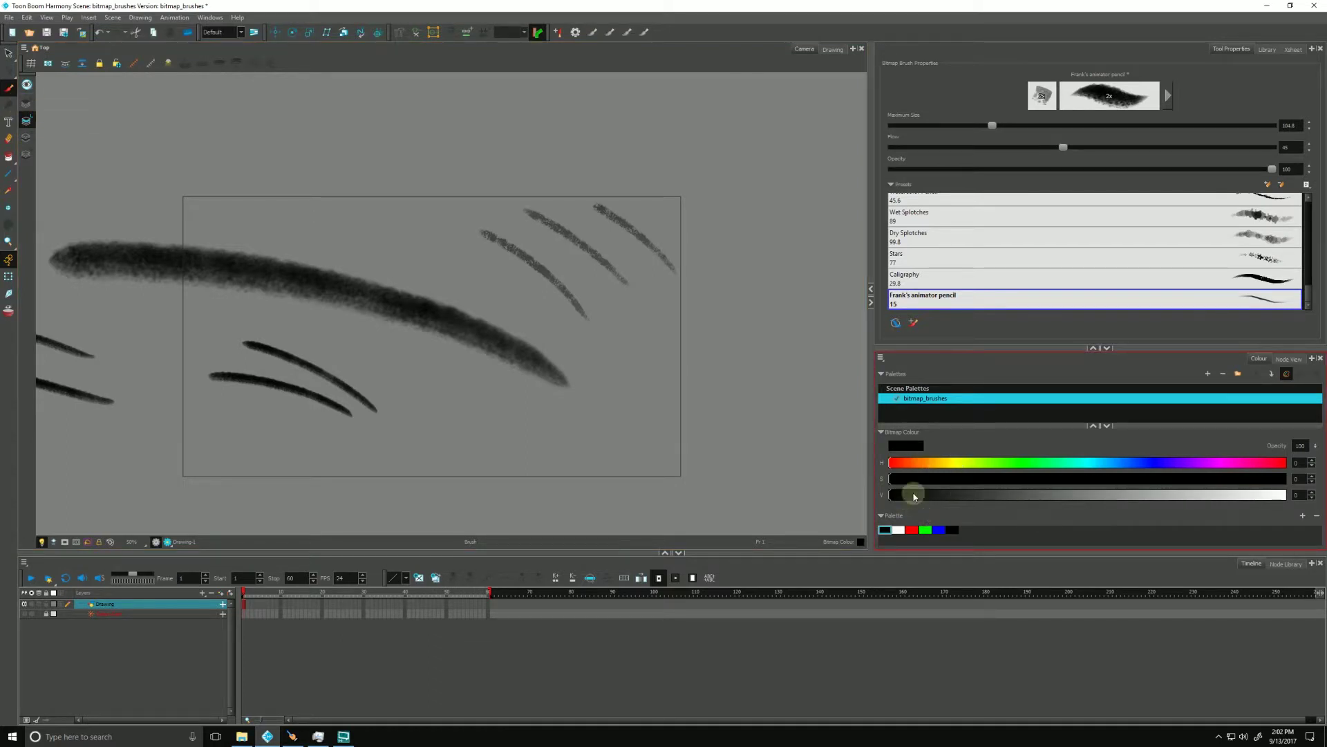
{"action": "left_click_drag", "start_coordinate": [914, 495], "coordinate": [1000, 498]}
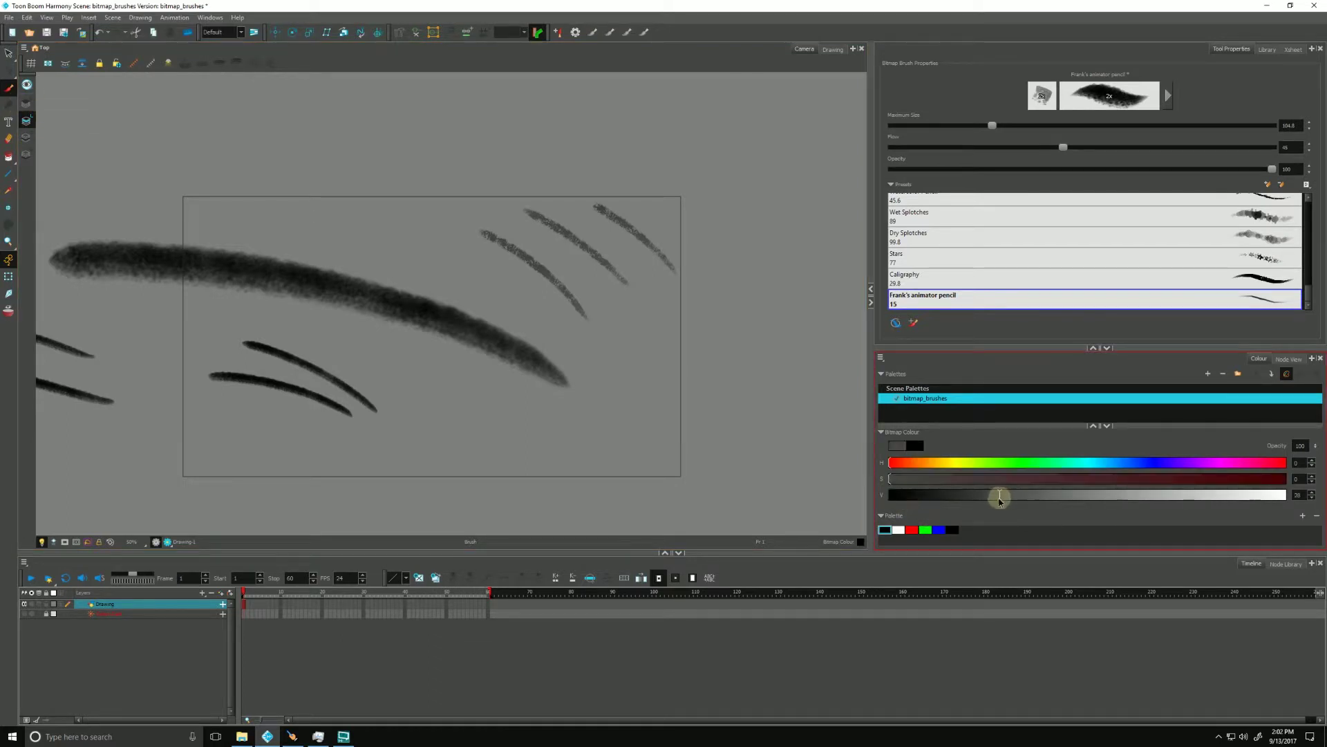
{"action": "left_click", "coordinate": [1034, 463]}
{"action": "left_click", "coordinate": [24, 613]}
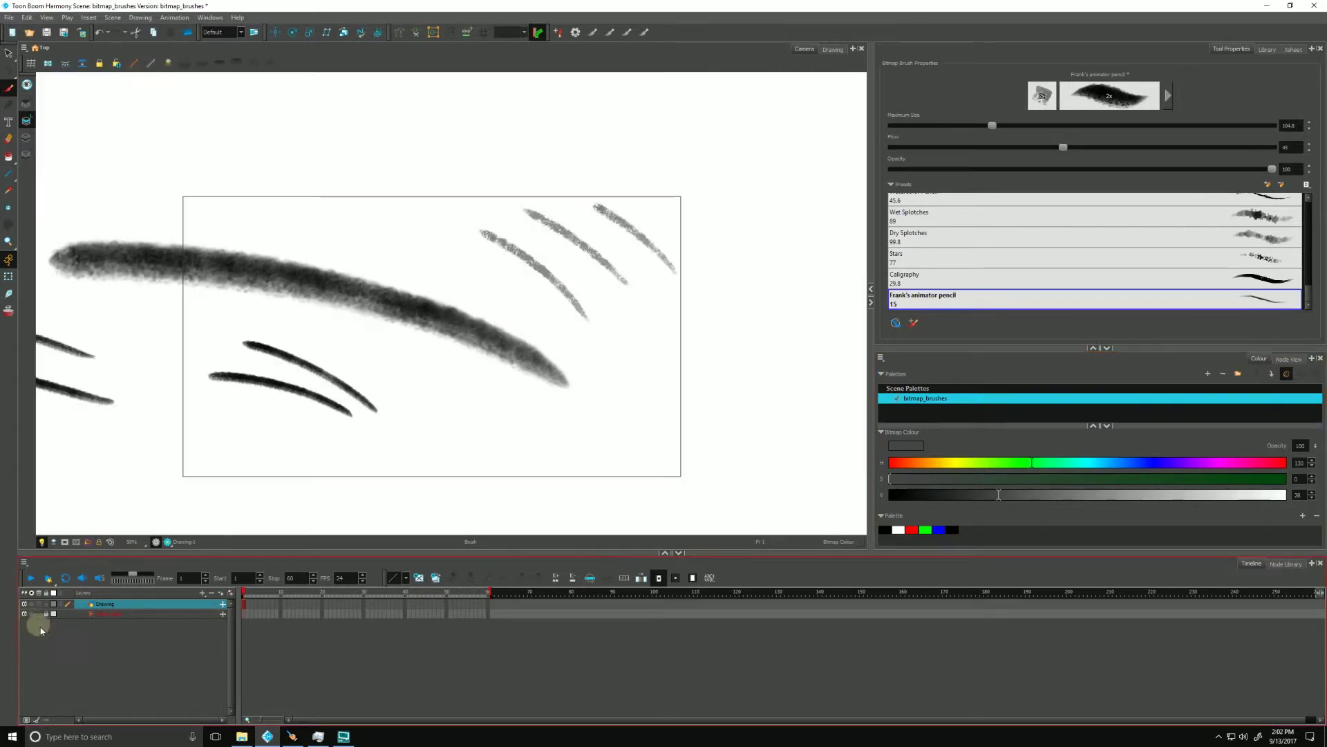
{"action": "left_click", "coordinate": [1044, 479]}
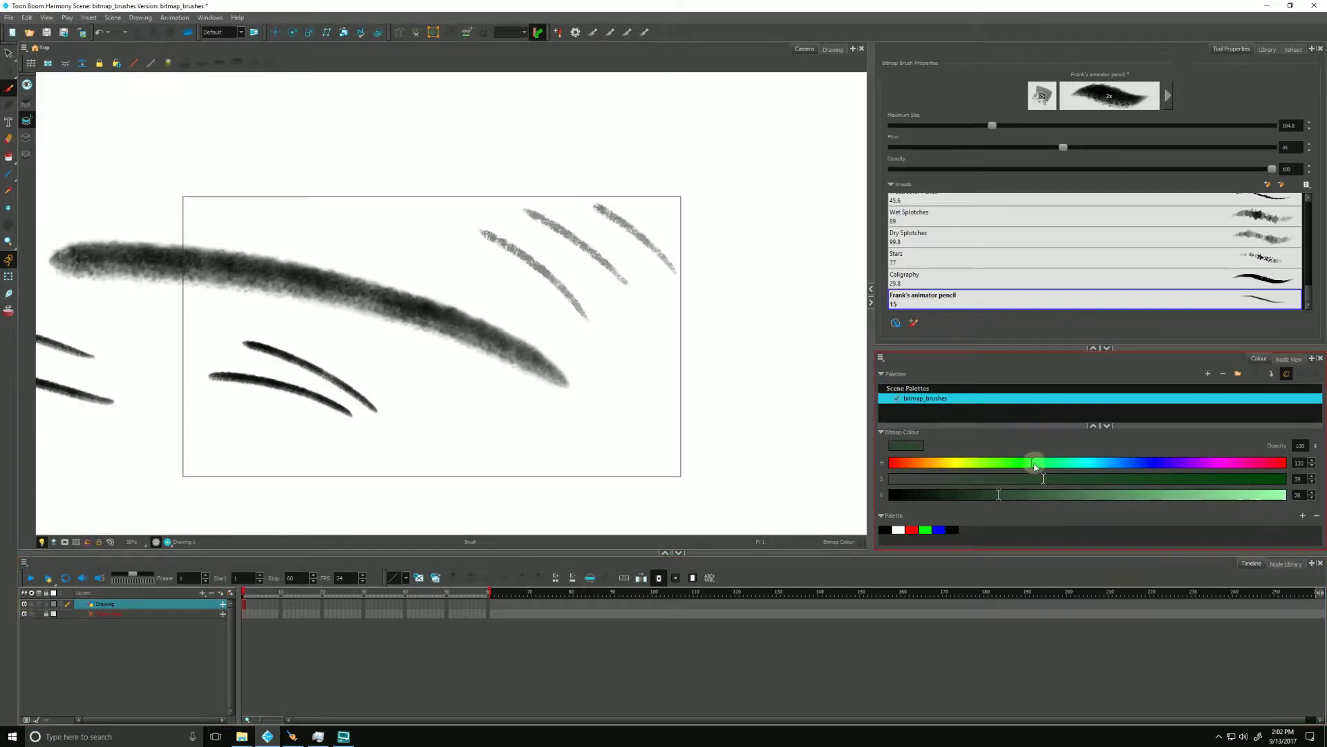
{"action": "left_click", "coordinate": [1074, 462]}
{"action": "left_click", "coordinate": [1065, 479]}
{"action": "left_click", "coordinate": [1080, 494]}
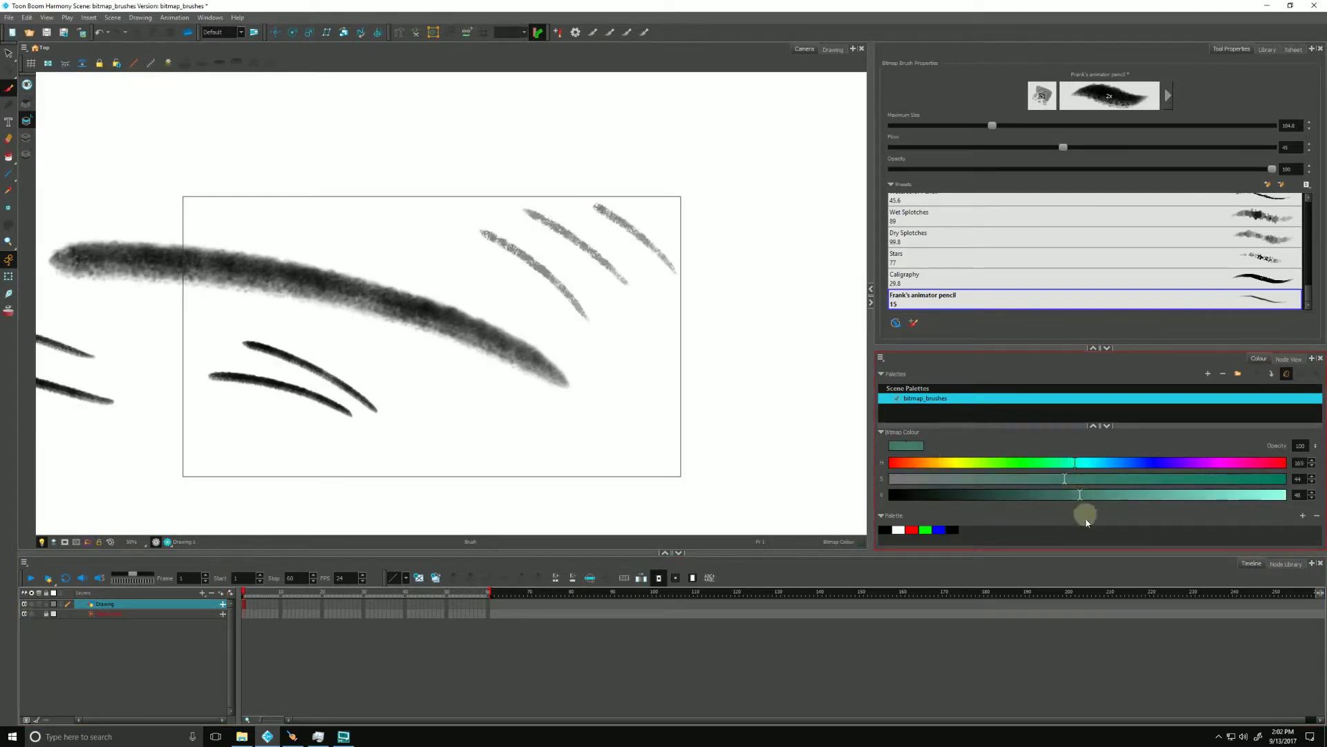
{"action": "left_click_drag", "start_coordinate": [1073, 463], "coordinate": [1059, 495]}
- Paint a green squiggle inside the camera frame, then shade over it with the colour value lowered to 33
{"action": "mouse_move", "coordinate": [669, 388]}
{"action": "left_mouse_down"}
{"action": "mouse_move", "coordinate": [588, 396]}
{"action": "mouse_move", "coordinate": [568, 415]}
{"action": "left_mouse_up"}
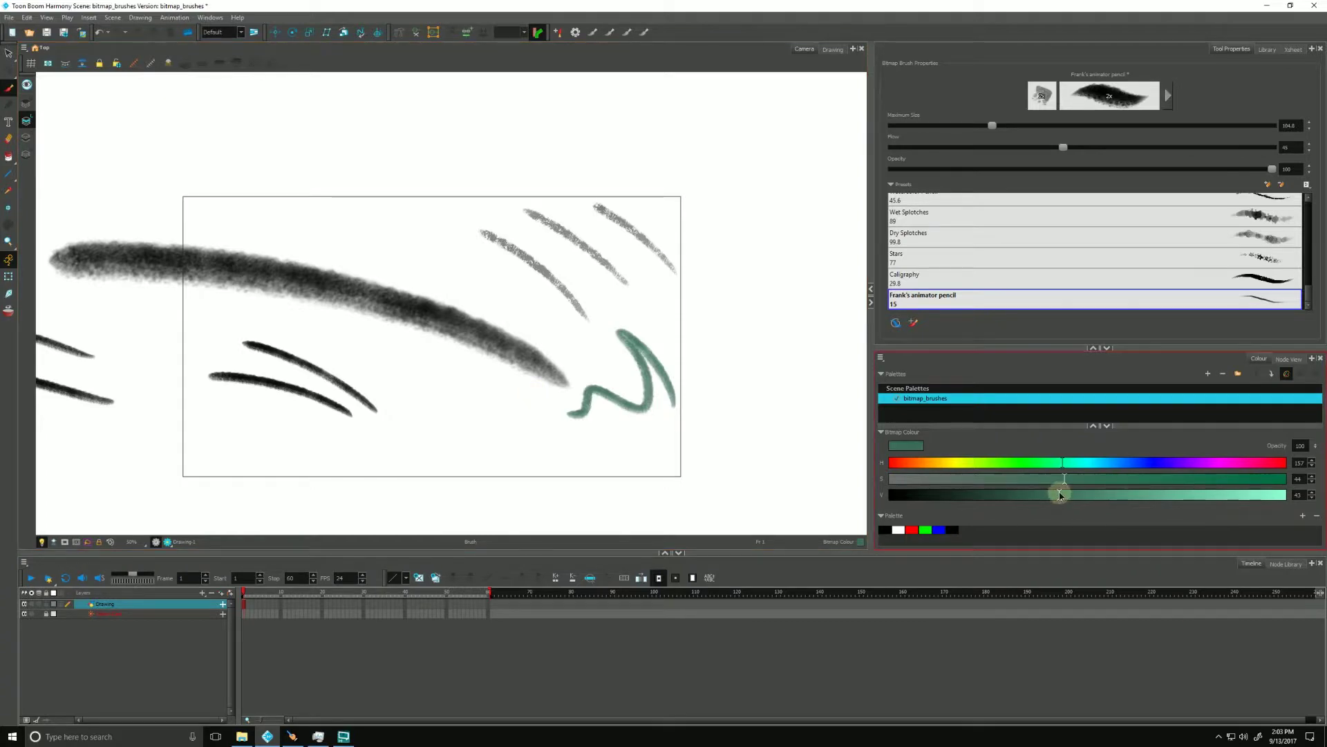
{"action": "left_click_drag", "start_coordinate": [1059, 495], "coordinate": [1018, 495]}
{"action": "mouse_move", "coordinate": [641, 412]}
{"action": "left_mouse_down"}
{"action": "mouse_move", "coordinate": [593, 391]}
{"action": "mouse_move", "coordinate": [569, 415]}
{"action": "mouse_move", "coordinate": [656, 414]}
{"action": "mouse_move", "coordinate": [612, 413]}
{"action": "left_mouse_up"}
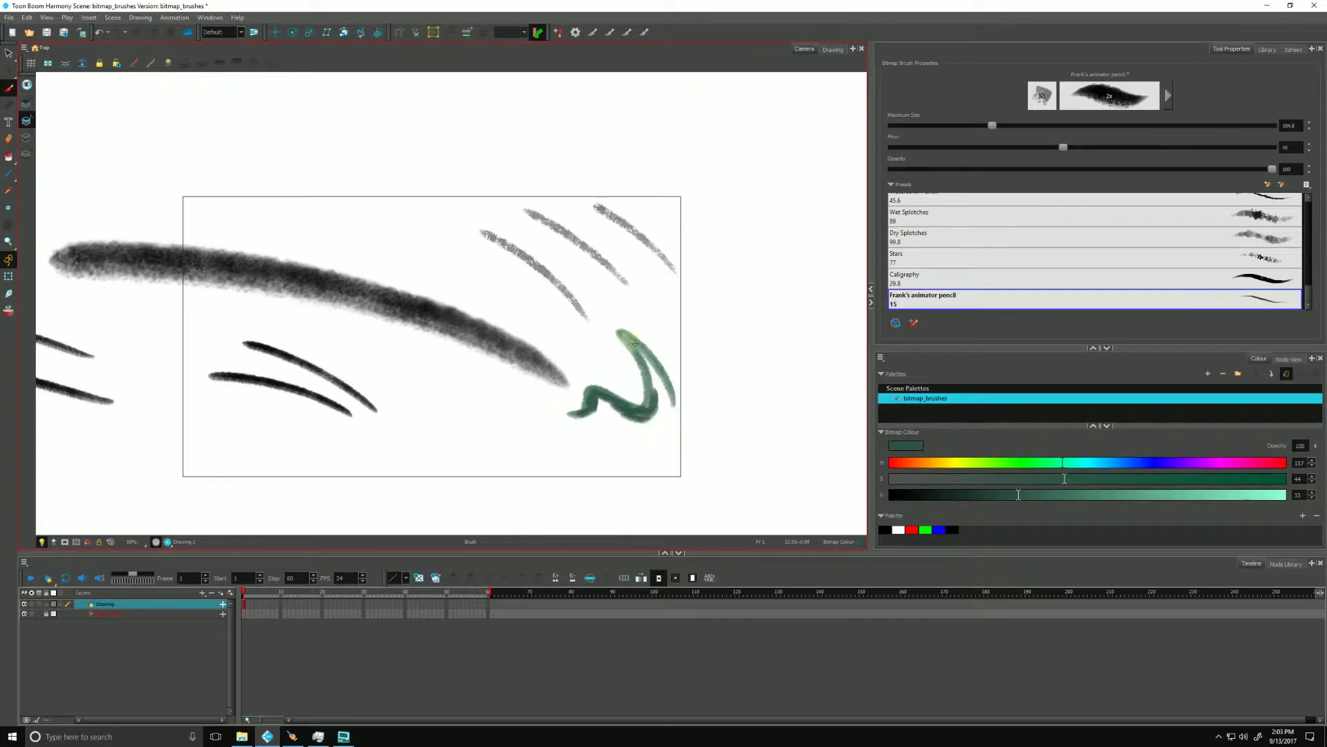
{"action": "left_click_drag", "start_coordinate": [626, 336], "coordinate": [652, 401]}
- Select and delete all bitmap strokes, then all vector strokes on the vector art layer
{"action": "mouse_move", "coordinate": [661, 214]}
{"action": "left_mouse_down"}
{"action": "mouse_move", "coordinate": [444, 295]}
{"action": "mouse_move", "coordinate": [229, 421]}
{"action": "left_mouse_up"}
{"action": "key", "text": "Delete"}
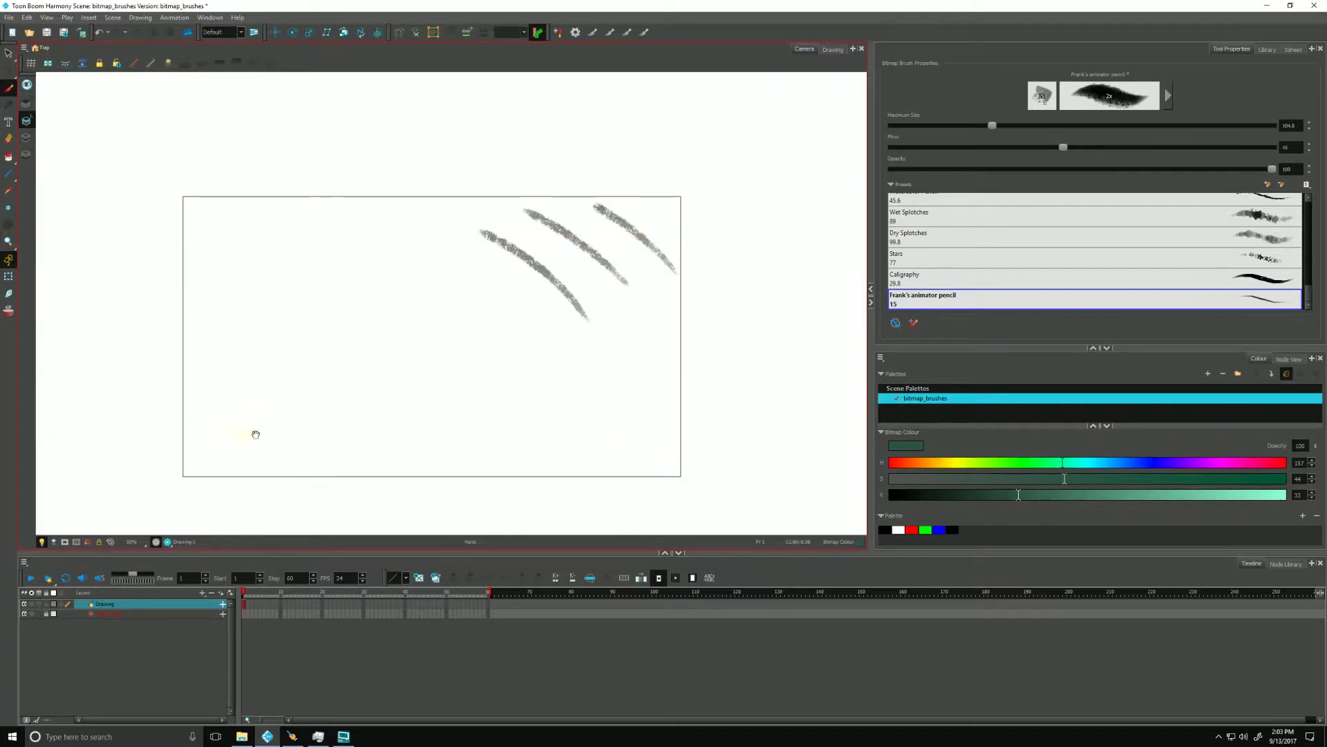
{"action": "left_click", "coordinate": [26, 137]}
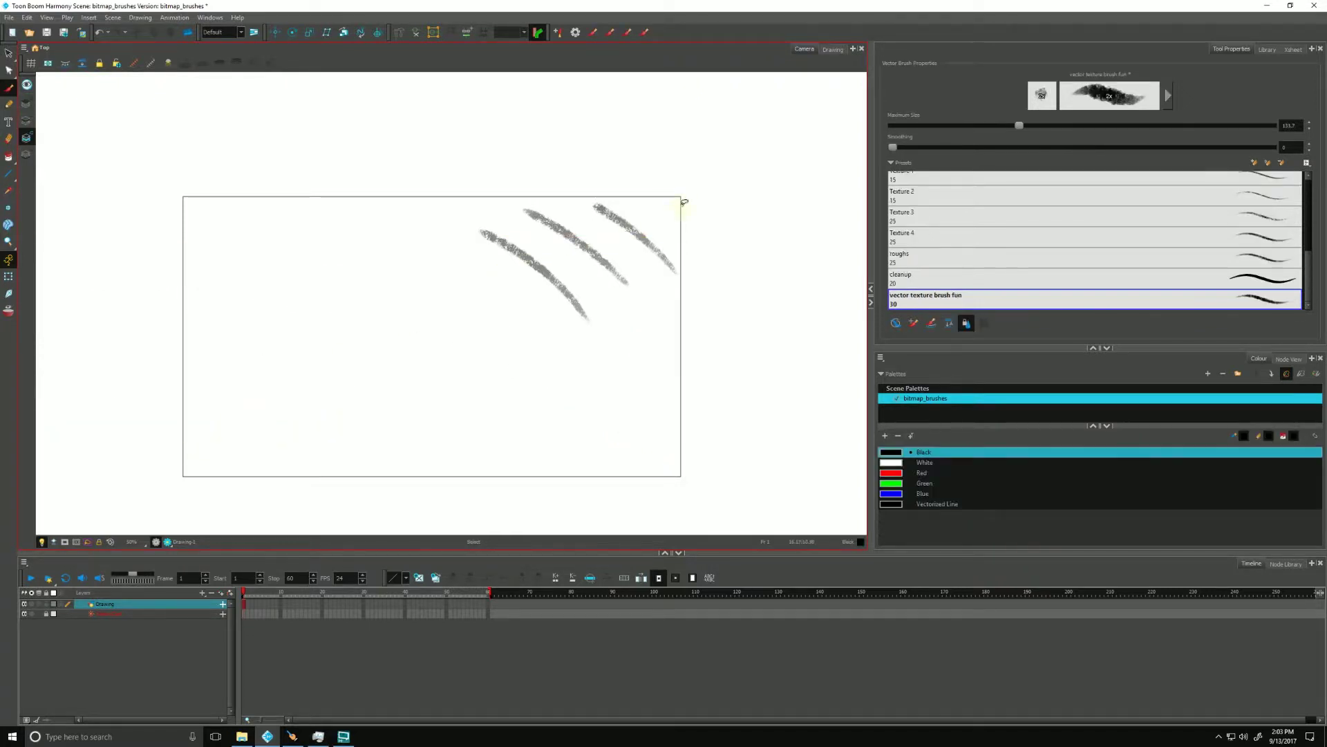
{"action": "key", "text": "ctrl+a"}
{"action": "key", "text": "Delete"}
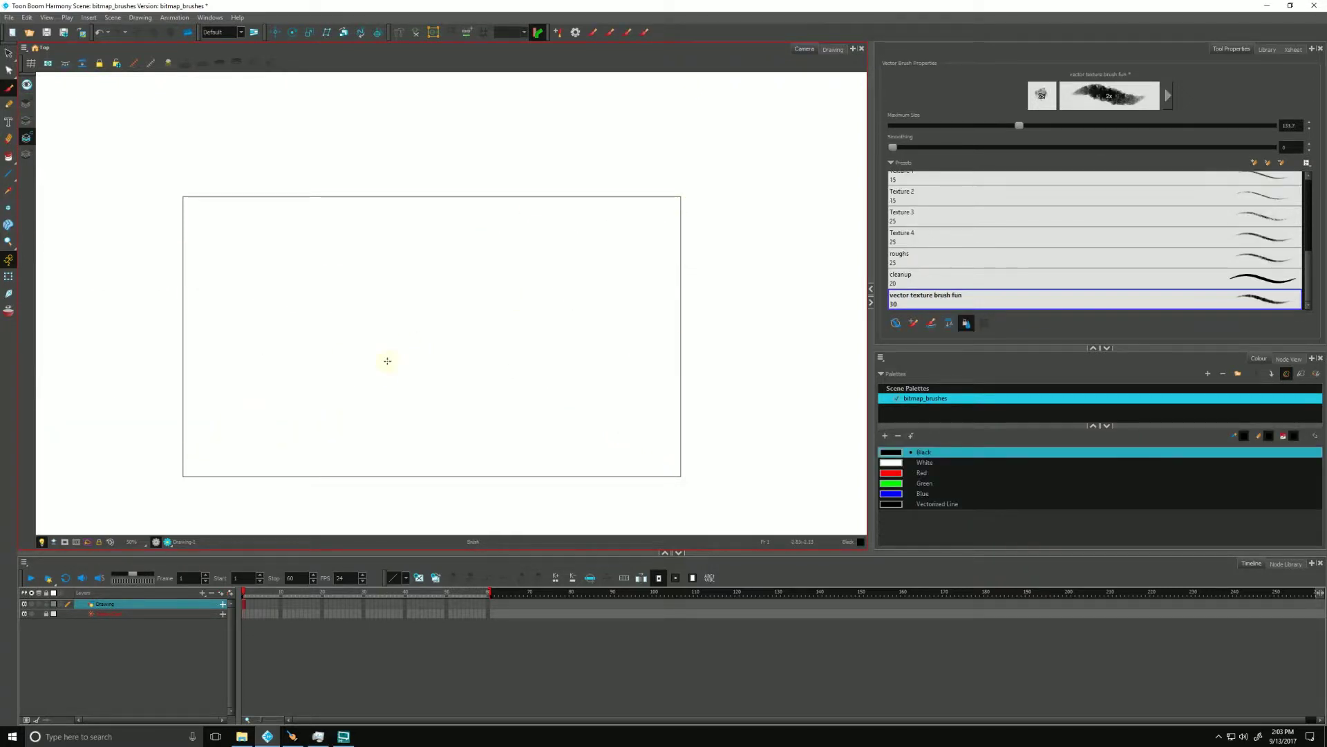
- Return to the bitmap art layer and shrink the timeline area so the enlarged camera frame fits in view
{"action": "left_click", "coordinate": [363, 398]}
{"action": "left_click", "coordinate": [352, 395]}
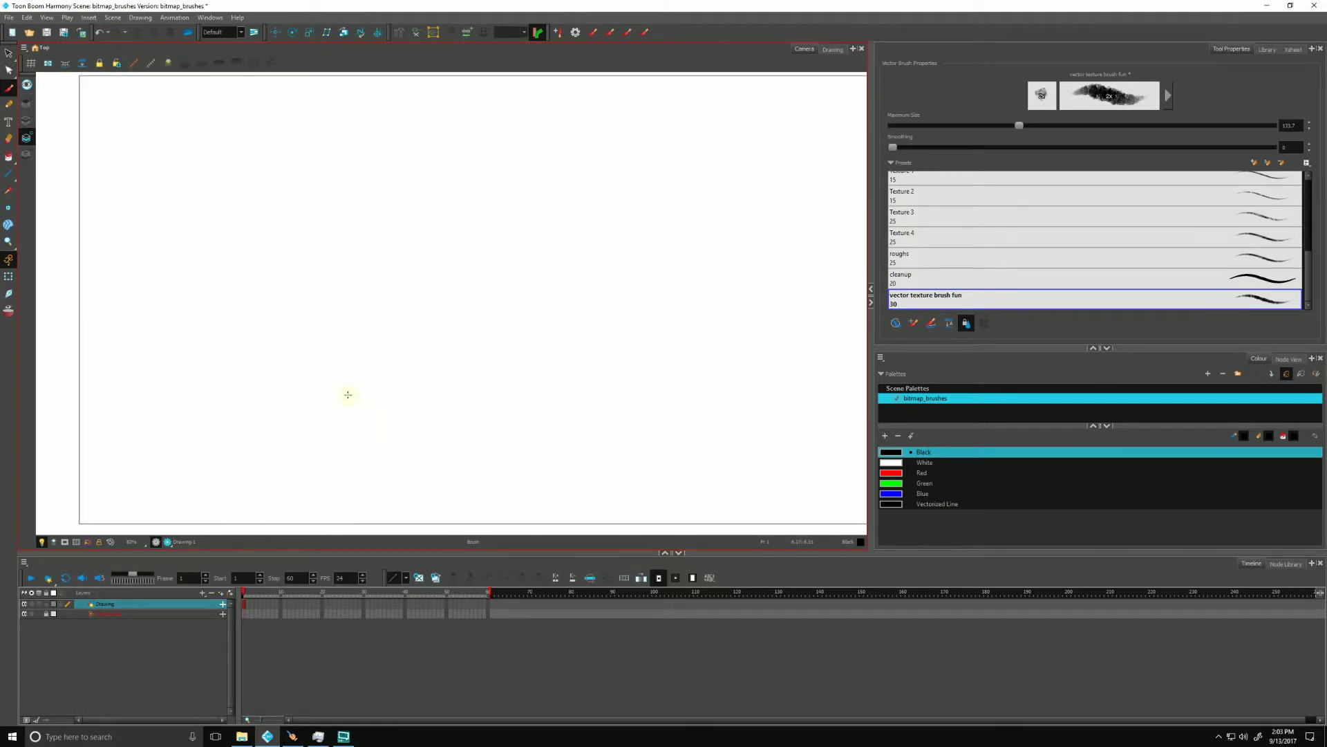
{"action": "left_click", "coordinate": [26, 120]}
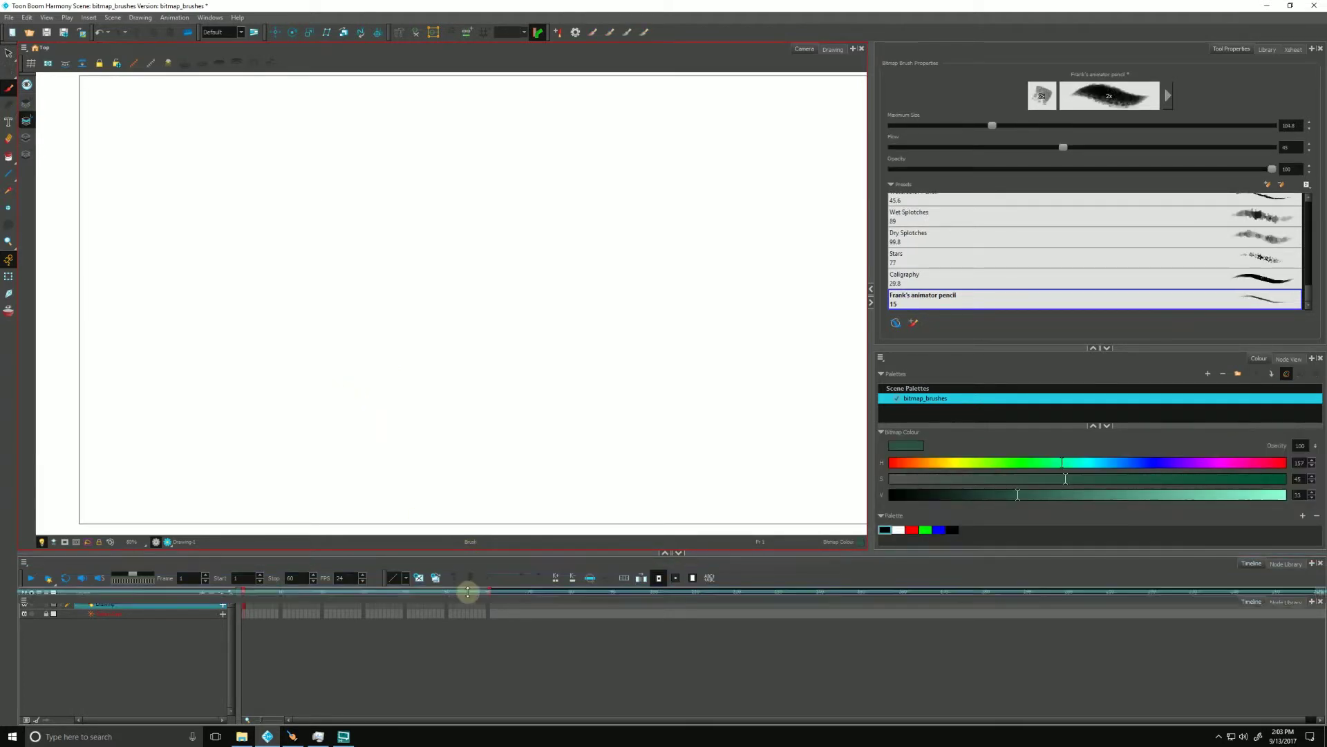
{"action": "left_click_drag", "start_coordinate": [466, 553], "coordinate": [466, 589]}
{"action": "left_click_drag", "start_coordinate": [341, 465], "coordinate": [322, 465]}
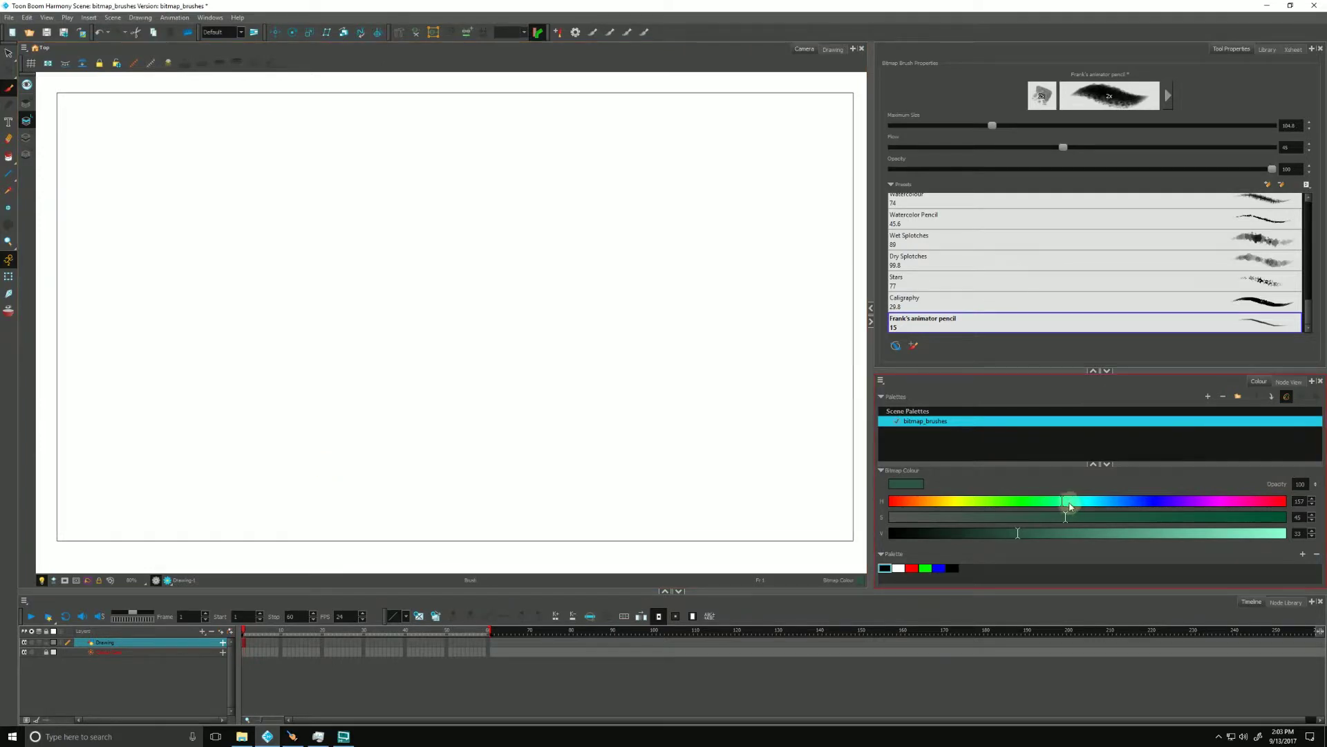
- Set the bitmap colour to a dark teal with hue 187, saturation 42 and value 33
{"action": "left_click_drag", "start_coordinate": [1071, 503], "coordinate": [1089, 501]}
{"action": "left_click", "coordinate": [1087, 517]}
{"action": "left_click", "coordinate": [1087, 533]}
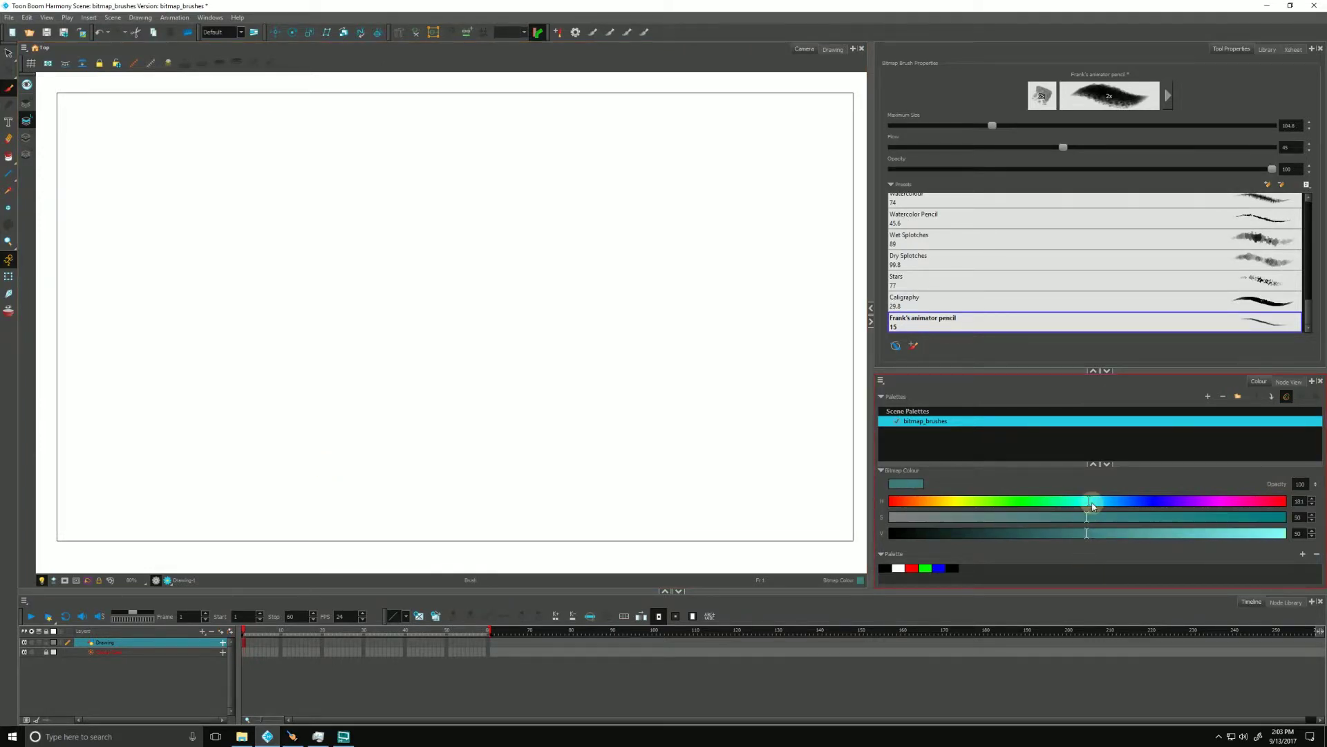
{"action": "left_click_drag", "start_coordinate": [1087, 533], "coordinate": [1056, 526]}
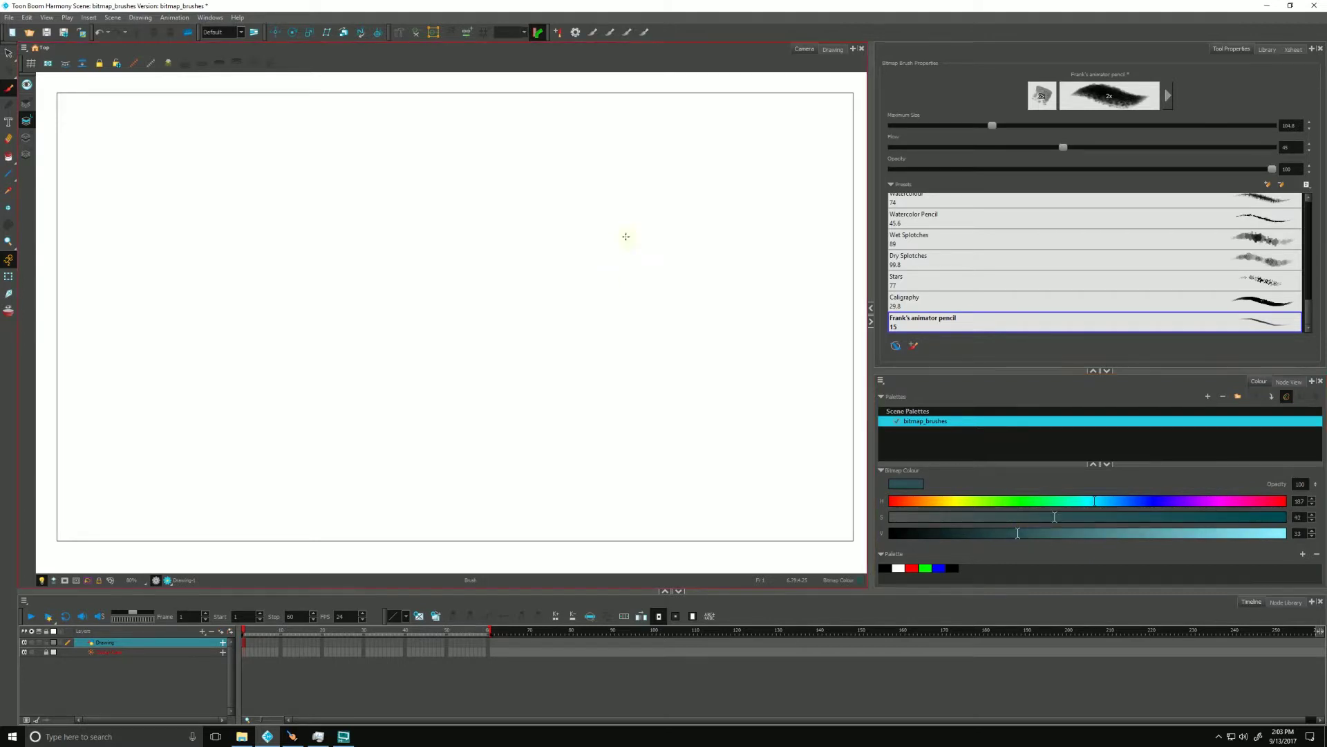
- Reduce the bitmap brush size and try two short curved strokes inside the camera frame, then undo them
{"action": "key", "text": "o"}
{"action": "mouse_move", "coordinate": [737, 241]}
{"action": "left_mouse_down"}
{"action": "mouse_move", "coordinate": [747, 233]}
{"action": "mouse_move", "coordinate": [775, 304]}
{"action": "left_mouse_up"}
{"action": "left_click_drag", "start_coordinate": [744, 223], "coordinate": [784, 316]}
{"action": "key", "text": "ctrl+z"}
{"action": "key", "text": "ctrl+z"}
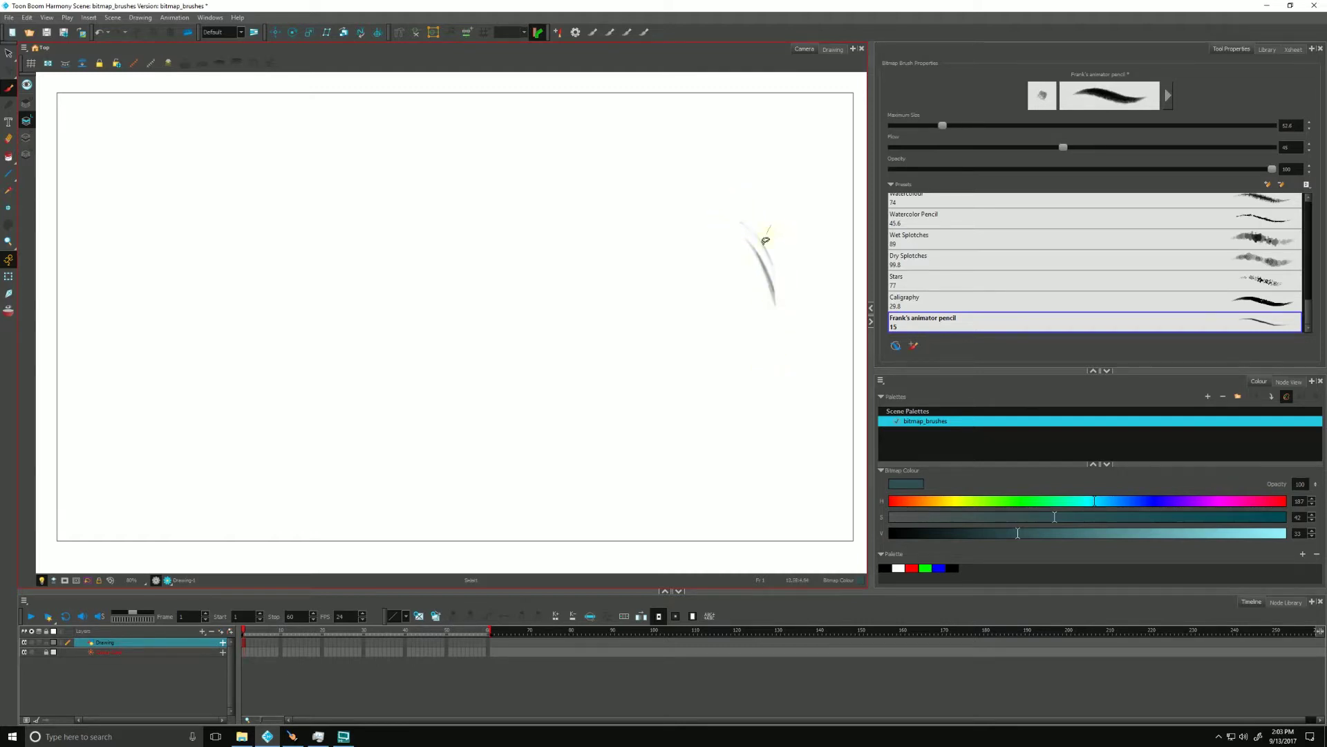
{"action": "key", "text": "ctrl+z"}
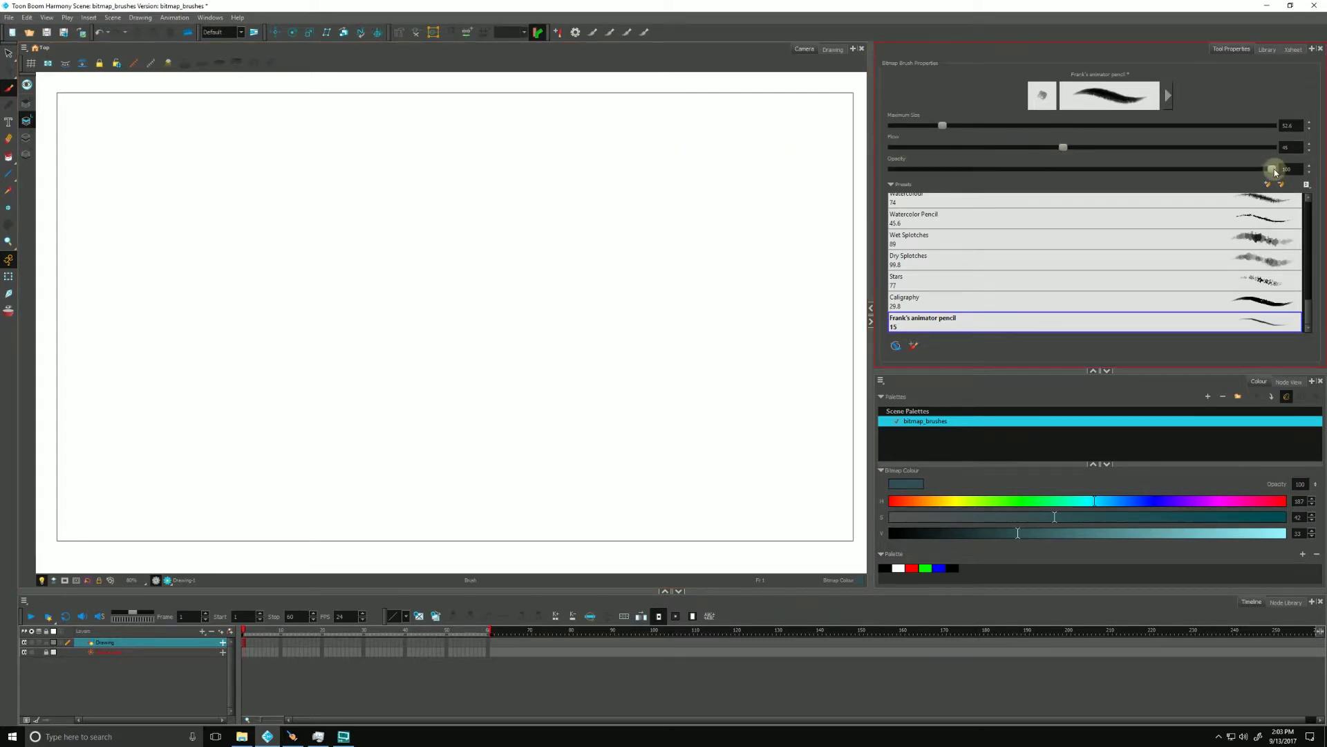
- Test overlapping strokes with the brush opacity lowered to about 67 and restored to 100, then delete them all
{"action": "left_click_drag", "start_coordinate": [1274, 172], "coordinate": [1146, 174]}
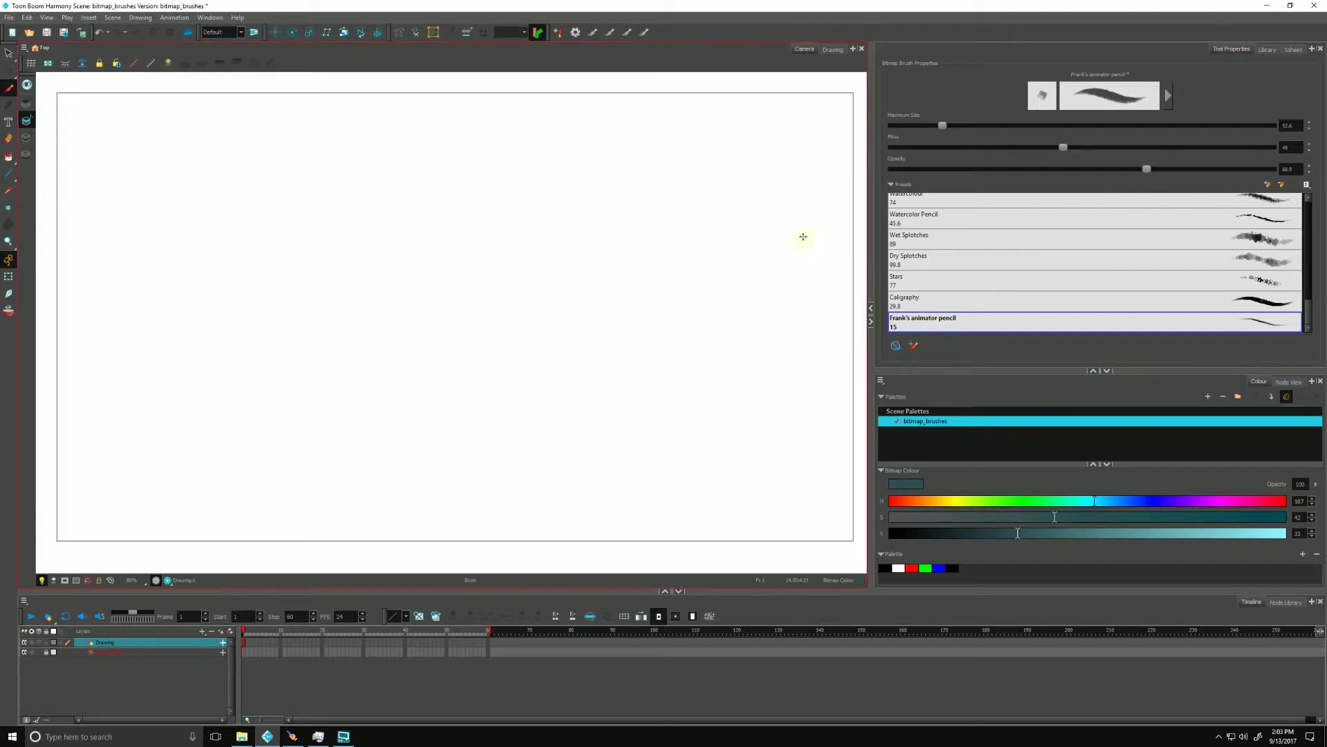
{"action": "mouse_move", "coordinate": [724, 168]}
{"action": "left_mouse_down"}
{"action": "mouse_move", "coordinate": [808, 247]}
{"action": "mouse_move", "coordinate": [734, 184]}
{"action": "left_mouse_up"}
{"action": "left_click_drag", "start_coordinate": [804, 245], "coordinate": [730, 189]}
{"action": "left_click_drag", "start_coordinate": [1147, 172], "coordinate": [1290, 170]}
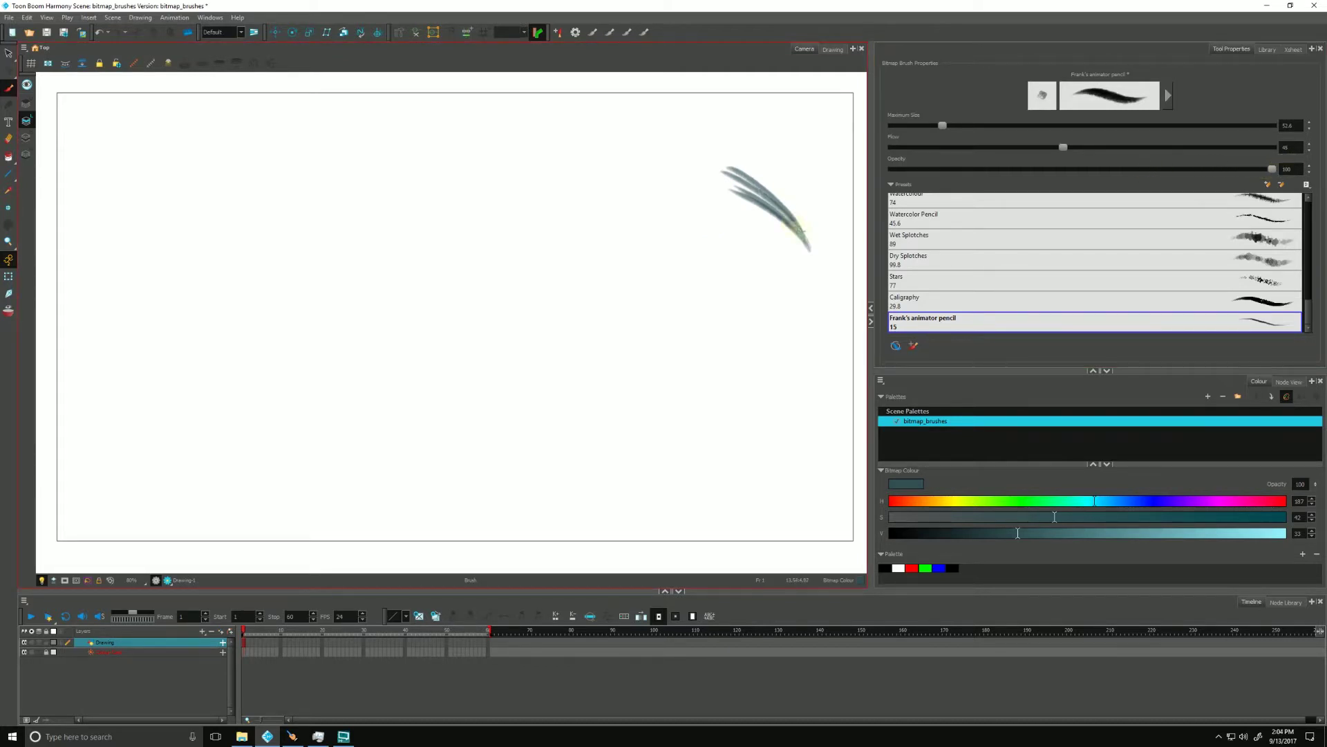
{"action": "left_click_drag", "start_coordinate": [800, 234], "coordinate": [751, 199]}
{"action": "key", "text": "ctrl+a"}
{"action": "key", "text": "Delete"}
- Set the bitmap colour to a lighter blue with hue 204 and reduce the brush opacity to about 83
{"action": "left_click_drag", "start_coordinate": [287, 419], "coordinate": [287, 432]}
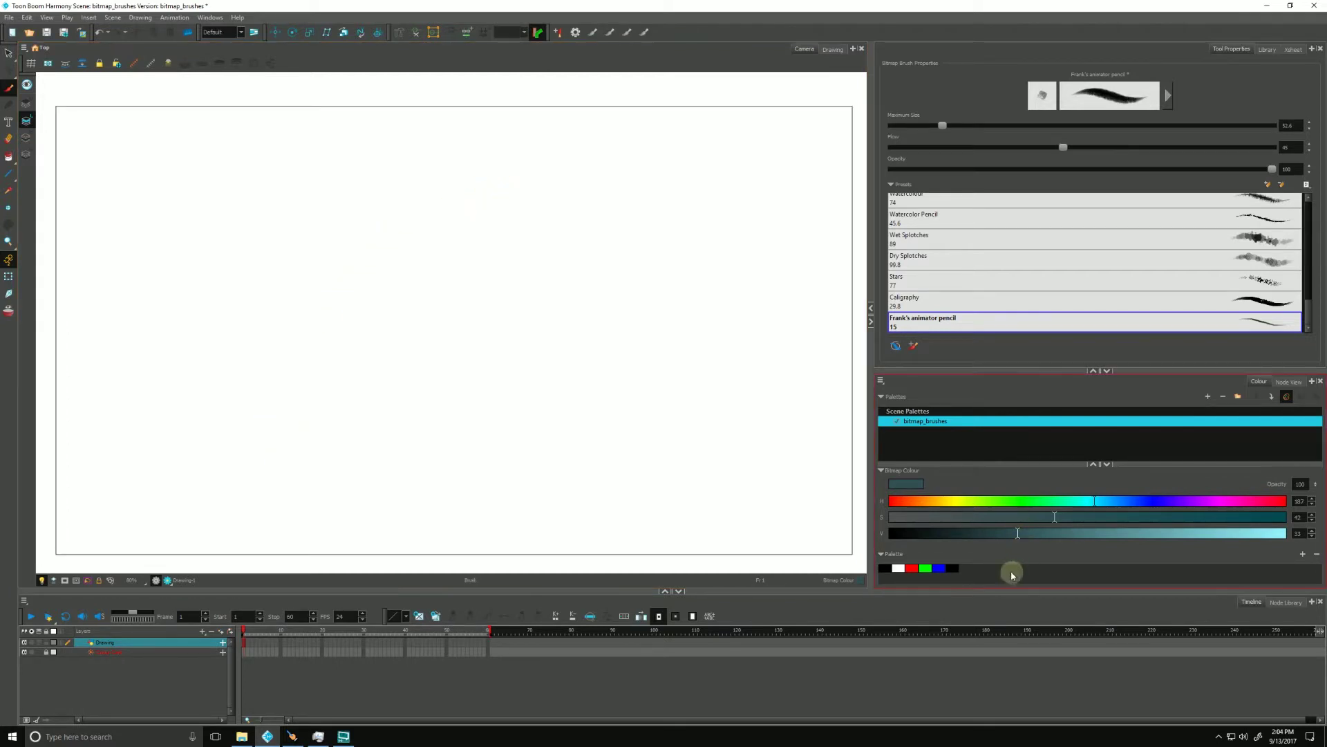
{"action": "left_click_drag", "start_coordinate": [1105, 500], "coordinate": [1114, 500]}
{"action": "left_click", "coordinate": [1082, 533]}
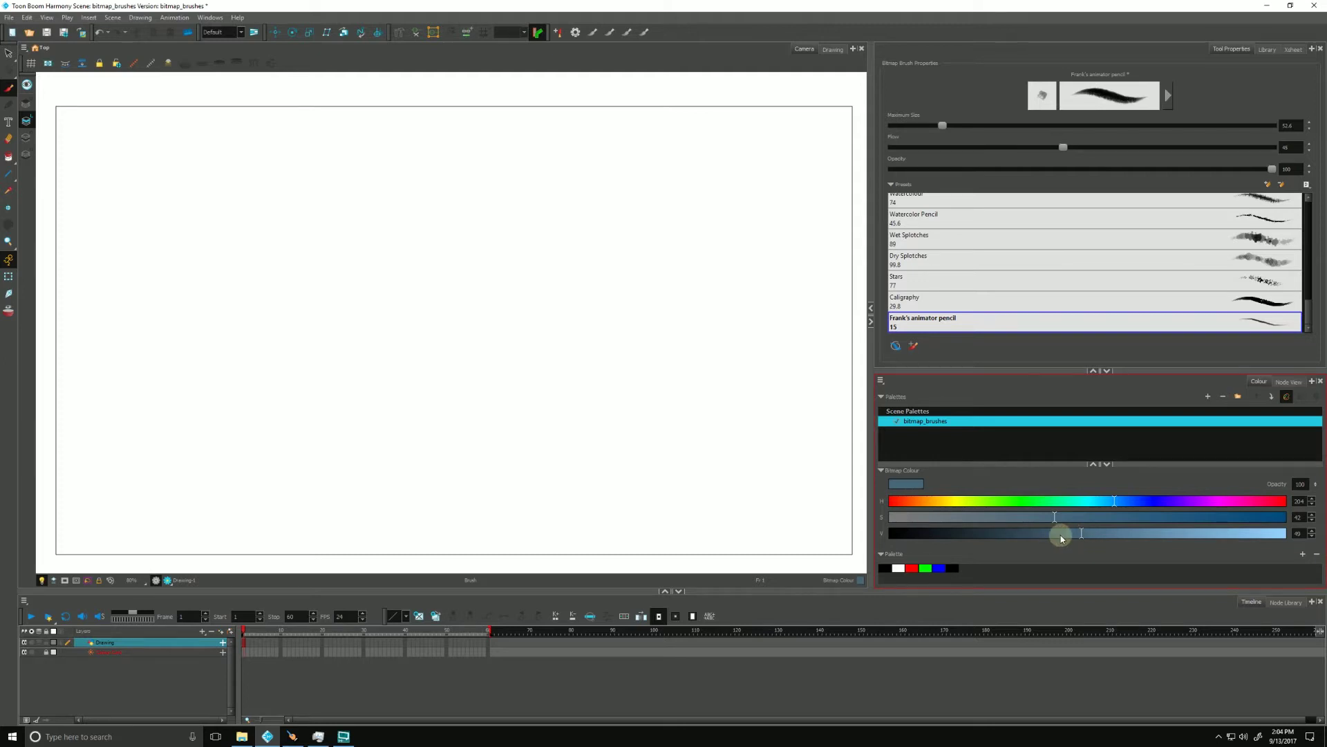
{"action": "left_click_drag", "start_coordinate": [1272, 169], "coordinate": [1208, 169]}
- Sketch the hooded character's rough head, face guidelines, hair tuft and first cloak lines in the upper middle of the camera frame
{"action": "left_click_drag", "start_coordinate": [422, 160], "coordinate": [477, 204]}
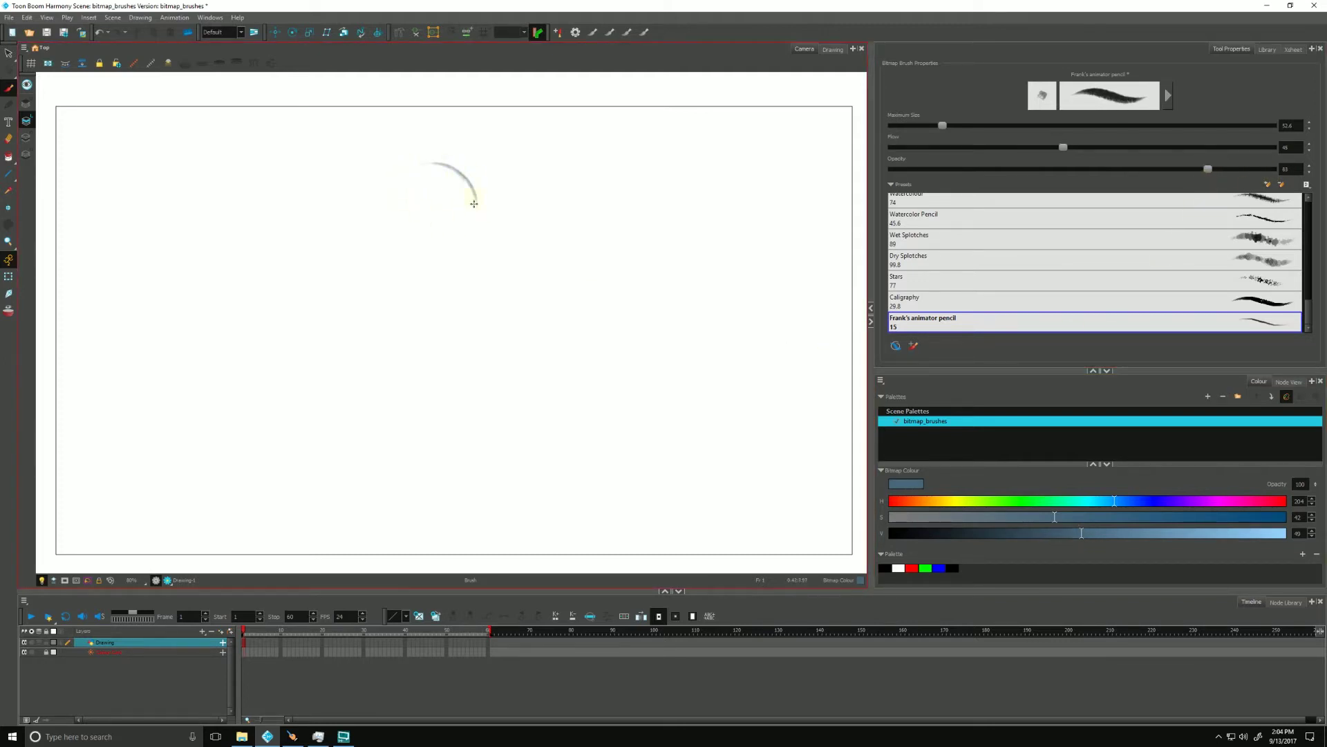
{"action": "left_click_drag", "start_coordinate": [407, 158], "coordinate": [370, 204]}
{"action": "mouse_move", "coordinate": [475, 210]}
{"action": "left_mouse_down"}
{"action": "mouse_move", "coordinate": [456, 293]}
{"action": "mouse_move", "coordinate": [406, 275]}
{"action": "left_mouse_up"}
{"action": "left_click_drag", "start_coordinate": [423, 168], "coordinate": [453, 301]}
{"action": "left_click_drag", "start_coordinate": [471, 226], "coordinate": [405, 244]}
{"action": "left_click_drag", "start_coordinate": [415, 253], "coordinate": [379, 449]}
{"action": "left_click_drag", "start_coordinate": [461, 325], "coordinate": [379, 301]}
{"action": "left_click_drag", "start_coordinate": [368, 299], "coordinate": [340, 322]}
{"action": "left_click_drag", "start_coordinate": [401, 163], "coordinate": [500, 173]}
{"action": "left_click_drag", "start_coordinate": [414, 173], "coordinate": [495, 181]}
{"action": "left_click_drag", "start_coordinate": [413, 140], "coordinate": [383, 211]}
{"action": "left_click_drag", "start_coordinate": [403, 161], "coordinate": [412, 308]}
- Lower the brush opacity to about 71 and rough in the hood's outer shape and the facial features, erasing where needed
{"action": "left_click_drag", "start_coordinate": [1207, 169], "coordinate": [1162, 169]}
{"action": "left_click_drag", "start_coordinate": [402, 144], "coordinate": [325, 266]}
{"action": "left_click_drag", "start_coordinate": [323, 274], "coordinate": [339, 303]}
{"action": "left_click_drag", "start_coordinate": [388, 187], "coordinate": [398, 297]}
{"action": "mouse_move", "coordinate": [440, 206]}
{"action": "left_mouse_down"}
{"action": "mouse_move", "coordinate": [435, 253]}
{"action": "mouse_move", "coordinate": [449, 265]}
{"action": "mouse_move", "coordinate": [437, 203]}
{"action": "mouse_move", "coordinate": [450, 276]}
{"action": "left_mouse_up"}
{"action": "key", "text": "alt+e"}
{"action": "key", "text": "alt+b"}
{"action": "left_click_drag", "start_coordinate": [446, 220], "coordinate": [455, 291]}
{"action": "left_click_drag", "start_coordinate": [405, 211], "coordinate": [423, 195]}
{"action": "mouse_move", "coordinate": [457, 188]}
{"action": "left_mouse_down"}
{"action": "mouse_move", "coordinate": [462, 235]}
{"action": "mouse_move", "coordinate": [463, 220]}
{"action": "left_mouse_up"}
{"action": "mouse_move", "coordinate": [424, 213]}
{"action": "left_mouse_down"}
{"action": "mouse_move", "coordinate": [458, 290]}
{"action": "mouse_move", "coordinate": [455, 260]}
{"action": "left_mouse_up"}
{"action": "mouse_move", "coordinate": [481, 193]}
{"action": "left_mouse_down"}
{"action": "mouse_move", "coordinate": [497, 222]}
{"action": "mouse_move", "coordinate": [434, 328]}
{"action": "left_mouse_up"}
- Sketch the cloak's long folds from the shoulders down and reinforce the hood's upper edge and the hairline
{"action": "left_click_drag", "start_coordinate": [452, 355], "coordinate": [426, 502]}
{"action": "left_click_drag", "start_coordinate": [311, 378], "coordinate": [379, 317]}
{"action": "left_click_drag", "start_coordinate": [378, 338], "coordinate": [317, 499]}
{"action": "left_click_drag", "start_coordinate": [424, 341], "coordinate": [392, 486]}
{"action": "left_click_drag", "start_coordinate": [458, 317], "coordinate": [511, 522]}
{"action": "left_click_drag", "start_coordinate": [349, 316], "coordinate": [295, 429]}
{"action": "left_click_drag", "start_coordinate": [326, 356], "coordinate": [275, 476]}
{"action": "mouse_move", "coordinate": [347, 219]}
{"action": "left_mouse_down"}
{"action": "mouse_move", "coordinate": [337, 307]}
{"action": "mouse_move", "coordinate": [419, 146]}
{"action": "left_mouse_up"}
{"action": "left_click_drag", "start_coordinate": [401, 176], "coordinate": [443, 176]}
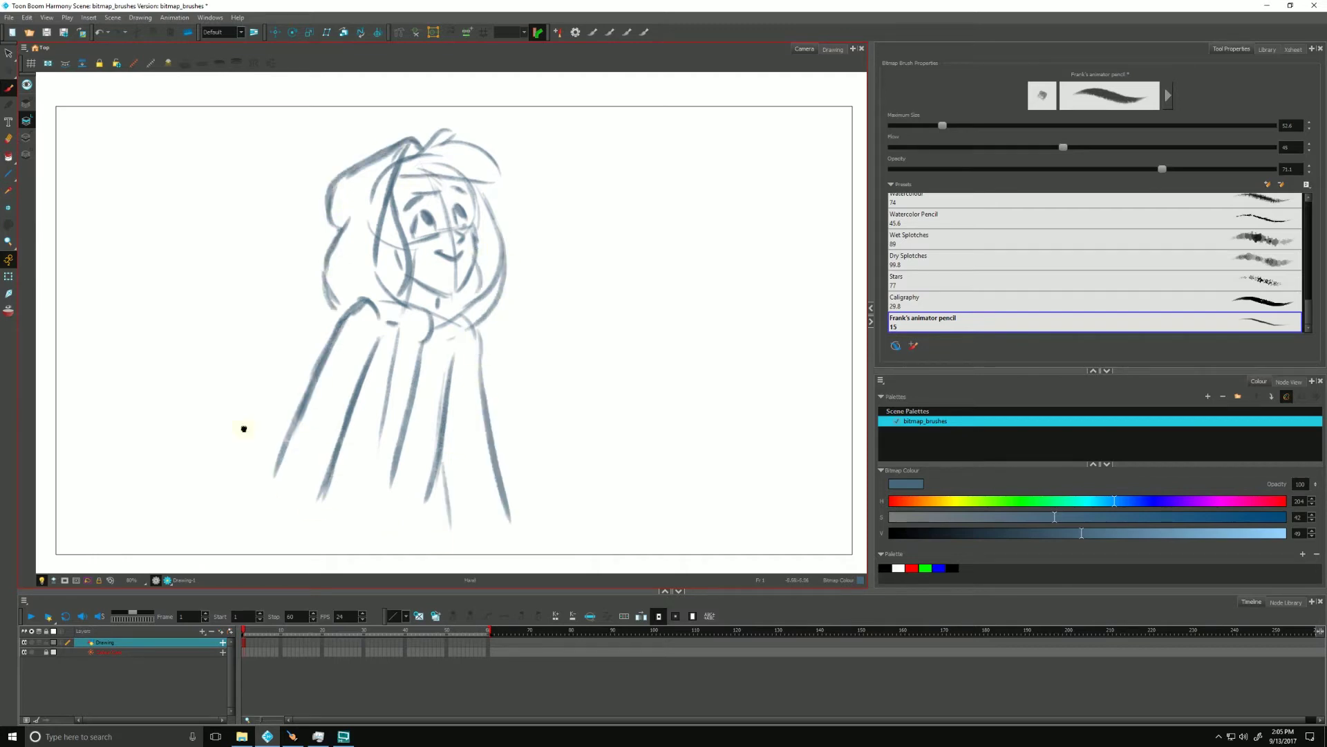
- Darken the bitmap colour to saturation 27 and value 24, raise the brush opacity to about 84 and reduce the brush size
{"action": "left_click_drag", "start_coordinate": [502, 229], "coordinate": [493, 305]}
{"action": "left_click_drag", "start_coordinate": [256, 432], "coordinate": [267, 440]}
{"action": "mouse_move", "coordinate": [1082, 533]}
{"action": "left_mouse_down"}
{"action": "mouse_move", "coordinate": [986, 533]}
{"action": "mouse_move", "coordinate": [997, 518]}
{"action": "left_mouse_up"}
{"action": "left_click_drag", "start_coordinate": [1162, 169], "coordinate": [1210, 168]}
{"action": "left_click_drag", "start_coordinate": [942, 126], "coordinate": [929, 125]}
- Draw darker lines over the rough sketch for the hood's outline, the collar and the cloak folds
{"action": "mouse_move", "coordinate": [417, 156]}
{"action": "left_mouse_down"}
{"action": "mouse_move", "coordinate": [435, 160]}
{"action": "mouse_move", "coordinate": [402, 263]}
{"action": "mouse_move", "coordinate": [464, 330]}
{"action": "mouse_move", "coordinate": [452, 163]}
{"action": "left_mouse_up"}
{"action": "mouse_move", "coordinate": [438, 152]}
{"action": "left_mouse_down"}
{"action": "mouse_move", "coordinate": [361, 217]}
{"action": "mouse_move", "coordinate": [366, 239]}
{"action": "left_mouse_up"}
{"action": "left_click_drag", "start_coordinate": [375, 235], "coordinate": [375, 325]}
{"action": "mouse_move", "coordinate": [414, 336]}
{"action": "left_mouse_down"}
{"action": "mouse_move", "coordinate": [432, 337]}
{"action": "mouse_move", "coordinate": [413, 342]}
{"action": "left_mouse_up"}
{"action": "left_click_drag", "start_coordinate": [405, 358], "coordinate": [351, 510]}
{"action": "left_click_drag", "start_coordinate": [384, 317], "coordinate": [299, 508]}
{"action": "left_click_drag", "start_coordinate": [493, 190], "coordinate": [492, 346]}
{"action": "mouse_move", "coordinate": [527, 222]}
{"action": "left_mouse_down"}
{"action": "mouse_move", "coordinate": [483, 331]}
{"action": "mouse_move", "coordinate": [456, 359]}
{"action": "mouse_move", "coordinate": [415, 515]}
{"action": "left_mouse_up"}
{"action": "left_click_drag", "start_coordinate": [484, 376], "coordinate": [457, 529]}
{"action": "left_click_drag", "start_coordinate": [496, 341], "coordinate": [538, 533]}
{"action": "left_click_drag", "start_coordinate": [471, 462], "coordinate": [488, 549]}
{"action": "left_click_drag", "start_coordinate": [408, 368], "coordinate": [397, 384]}
- Refine the face outline, hair tuft, fringe, eyes, nose and mouth with dark pencil lines
{"action": "mouse_move", "coordinate": [421, 206]}
{"action": "left_mouse_down"}
{"action": "mouse_move", "coordinate": [426, 308]}
{"action": "mouse_move", "coordinate": [466, 325]}
{"action": "left_mouse_up"}
{"action": "left_click_drag", "start_coordinate": [457, 161], "coordinate": [487, 138]}
{"action": "left_click_drag", "start_coordinate": [484, 148], "coordinate": [533, 194]}
{"action": "left_click_drag", "start_coordinate": [443, 197], "coordinate": [471, 184]}
{"action": "mouse_move", "coordinate": [458, 188]}
{"action": "left_mouse_down"}
{"action": "mouse_move", "coordinate": [536, 194]}
{"action": "mouse_move", "coordinate": [497, 241]}
{"action": "mouse_move", "coordinate": [490, 304]}
{"action": "left_mouse_up"}
{"action": "left_click_drag", "start_coordinate": [442, 287], "coordinate": [501, 307]}
{"action": "mouse_move", "coordinate": [467, 264]}
{"action": "left_mouse_down"}
{"action": "mouse_move", "coordinate": [494, 267]}
{"action": "mouse_move", "coordinate": [465, 245]}
{"action": "left_mouse_up"}
{"action": "left_click_drag", "start_coordinate": [484, 236], "coordinate": [505, 246]}
{"action": "left_click_drag", "start_coordinate": [433, 219], "coordinate": [459, 206]}
{"action": "left_click_drag", "start_coordinate": [321, 331], "coordinate": [340, 335]}
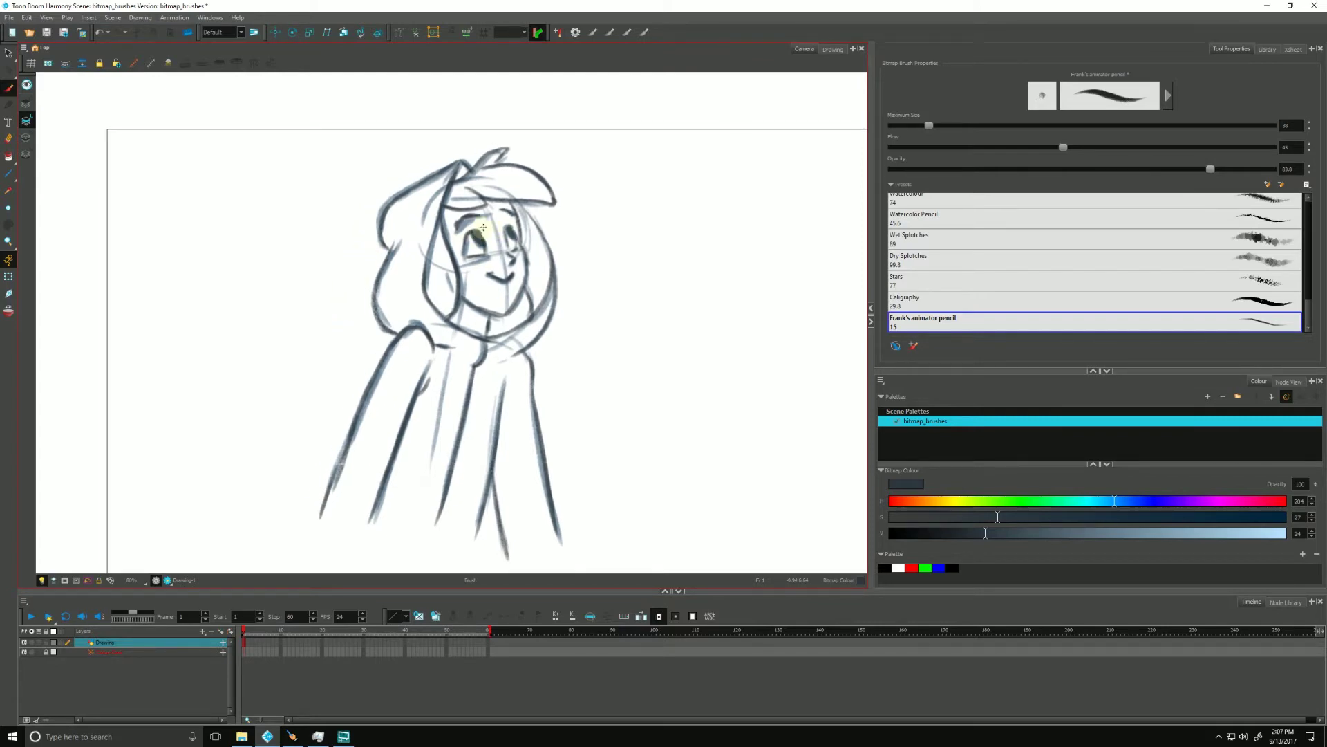
- Shrink Frank's Soft Earaser and clean up the character's larger eye, then return to the bitmap brush
{"action": "key", "text": "alt+e"}
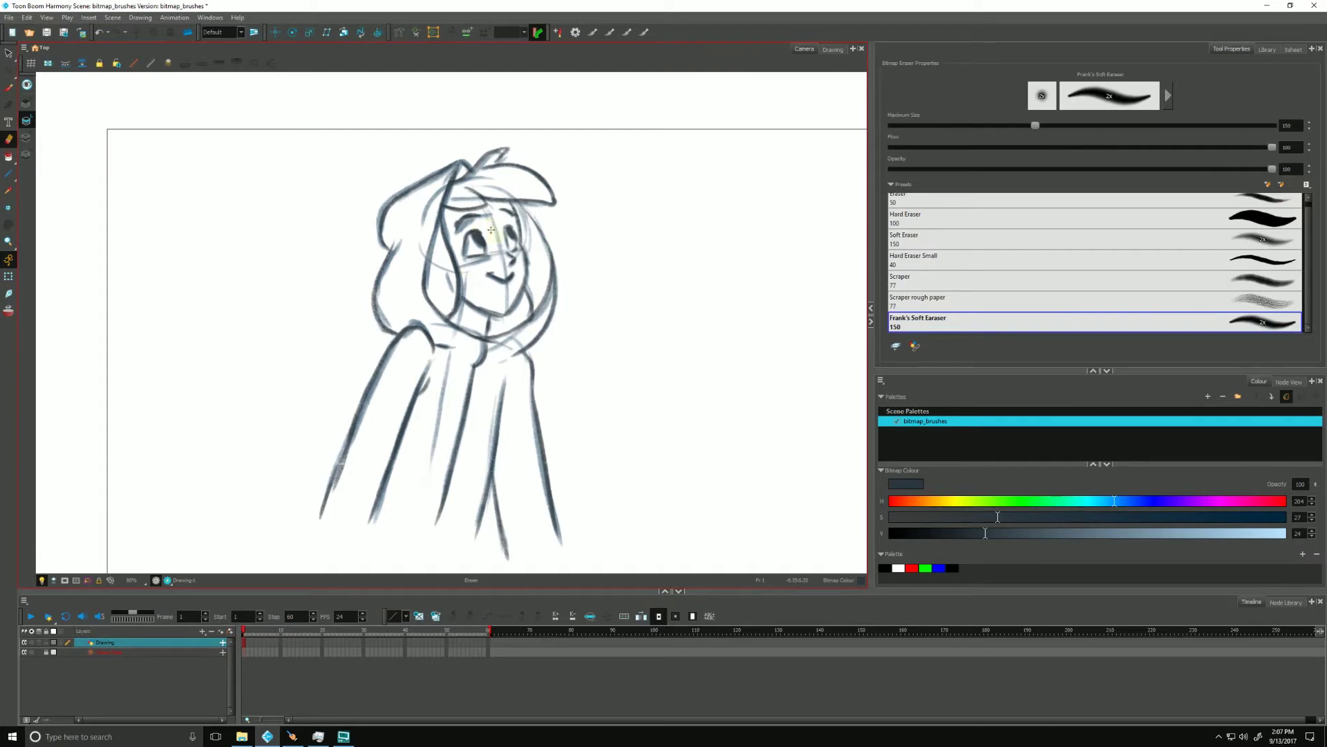
{"action": "key", "text": "o"}
{"action": "left_click_drag", "start_coordinate": [492, 239], "coordinate": [473, 242]}
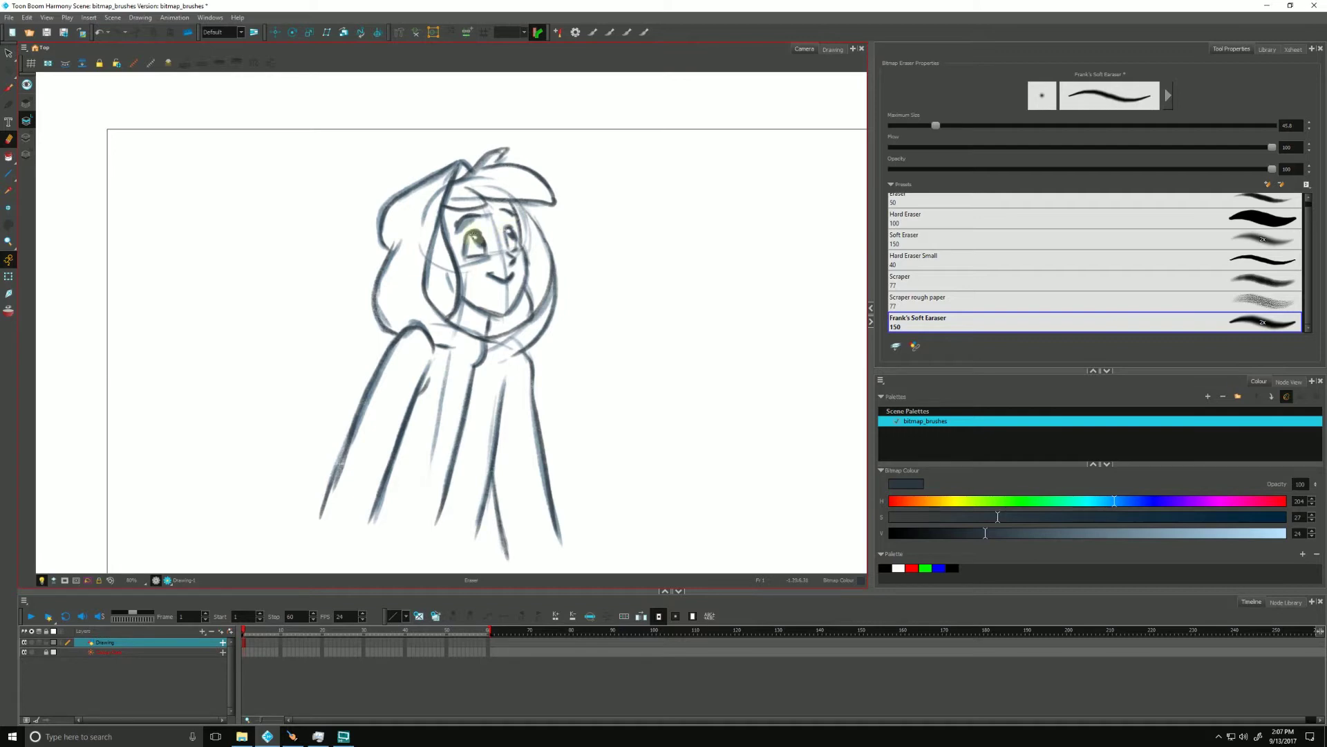
{"action": "key", "text": "space"}
{"action": "left_click_drag", "start_coordinate": [409, 286], "coordinate": [470, 306]}
{"action": "key", "text": "alt+b"}
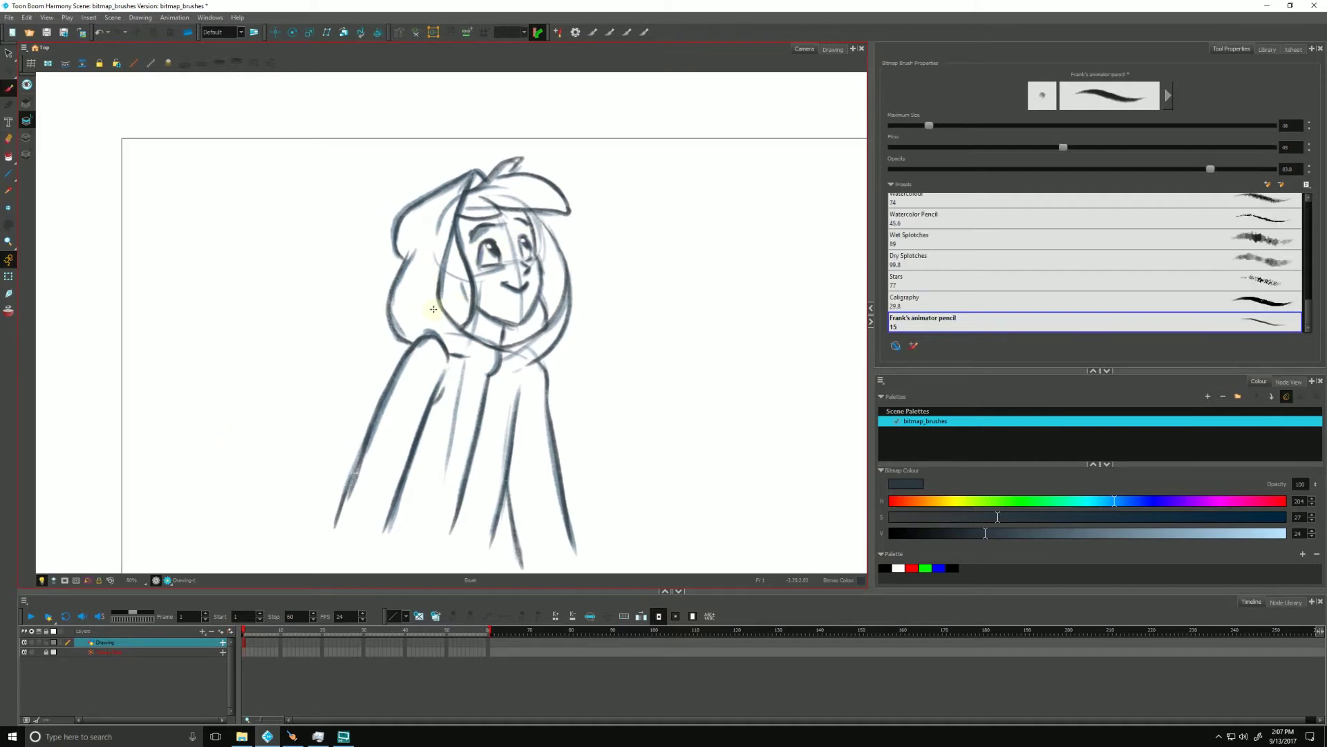
{"action": "key", "text": "space"}
{"action": "left_click_drag", "start_coordinate": [667, 350], "coordinate": [674, 344]}
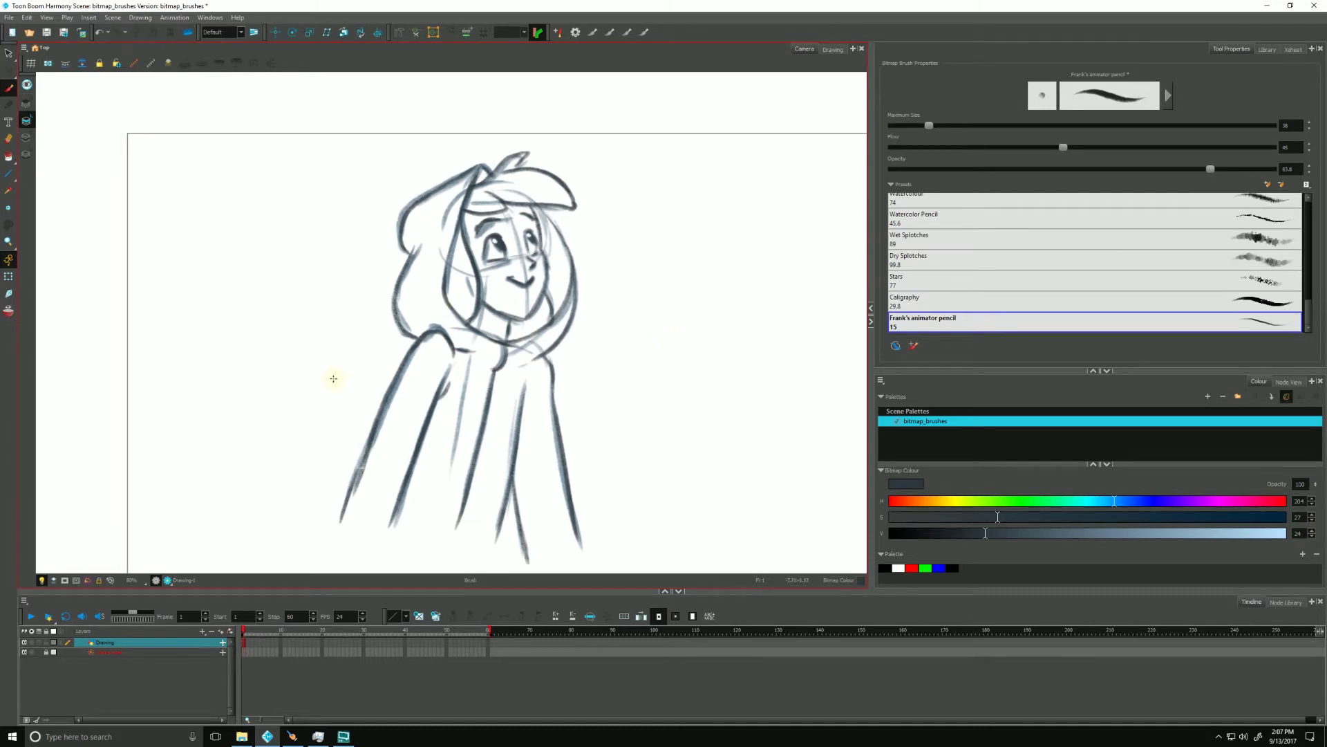
- Lower the animator pencil's opacity to about 61 and enlarge it to about 68 for shading
{"action": "left_click", "coordinate": [901, 328]}
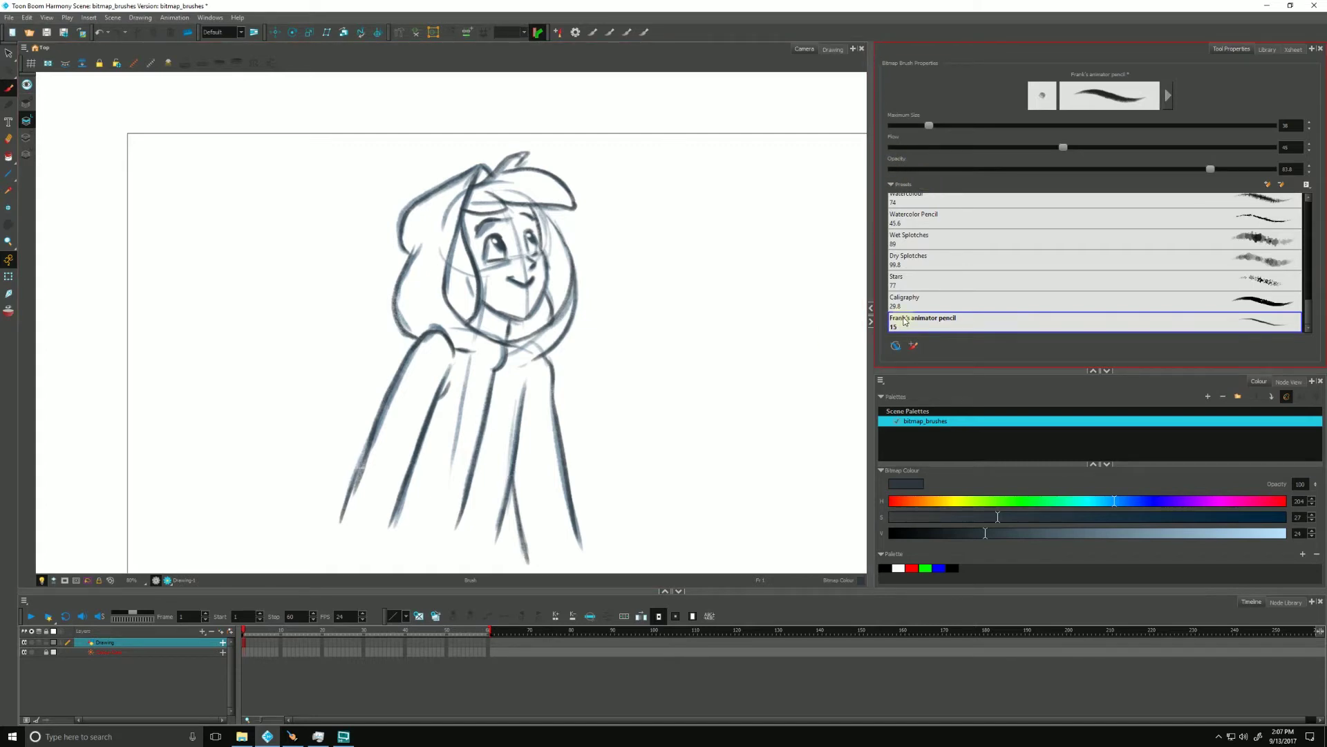
{"action": "left_click_drag", "start_coordinate": [1210, 169], "coordinate": [1119, 175]}
{"action": "mouse_move", "coordinate": [695, 357]}
{"action": "left_mouse_down"}
{"action": "mouse_move", "coordinate": [681, 413]}
{"action": "mouse_move", "coordinate": [691, 433]}
{"action": "mouse_move", "coordinate": [647, 341]}
{"action": "mouse_move", "coordinate": [672, 356]}
{"action": "left_mouse_up"}
- Go to frame 2, select and delete the diagonal test stroke beside the character, and return to the brush
{"action": "key", "text": "alt+shift+r"}
{"action": "left_click", "coordinate": [251, 642]}
{"action": "left_click", "coordinate": [248, 644]}
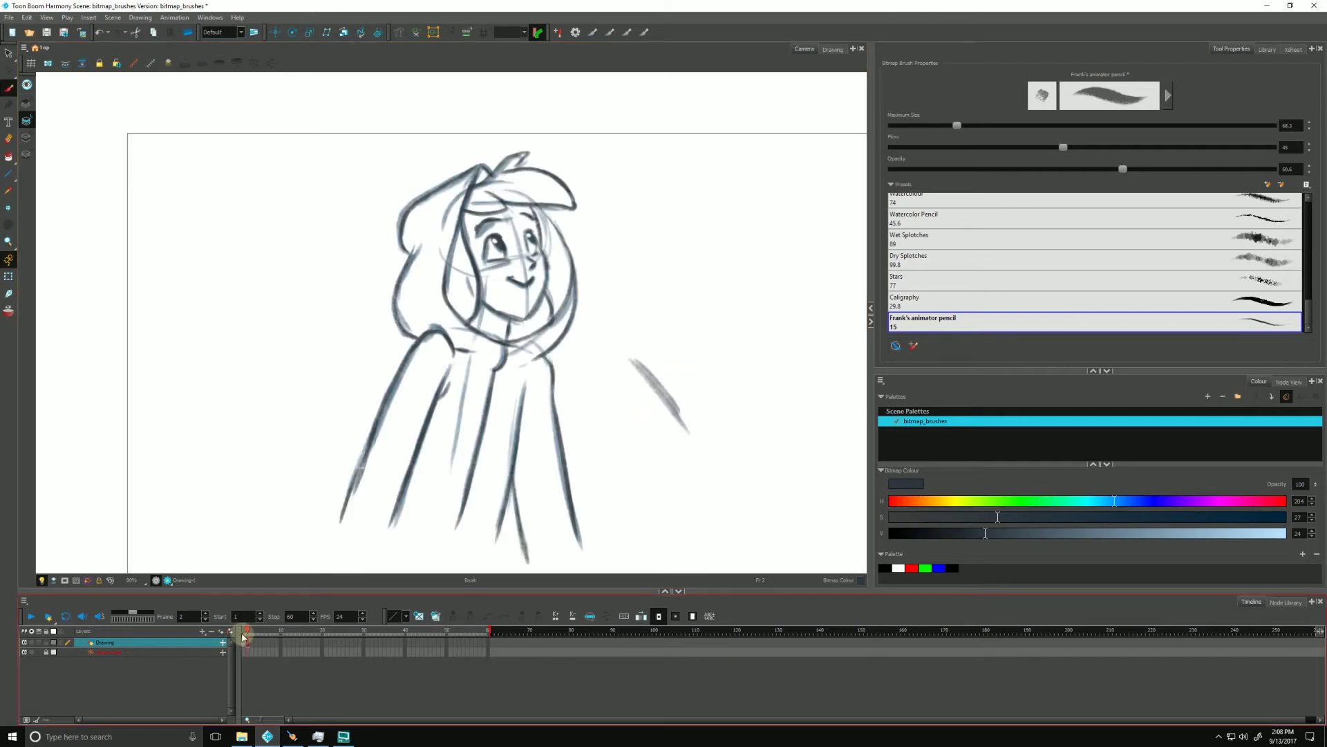
{"action": "key", "text": "alt+t"}
{"action": "left_click_drag", "start_coordinate": [674, 443], "coordinate": [697, 451]}
{"action": "key", "text": "Delete"}
{"action": "key", "text": "alt+b"}
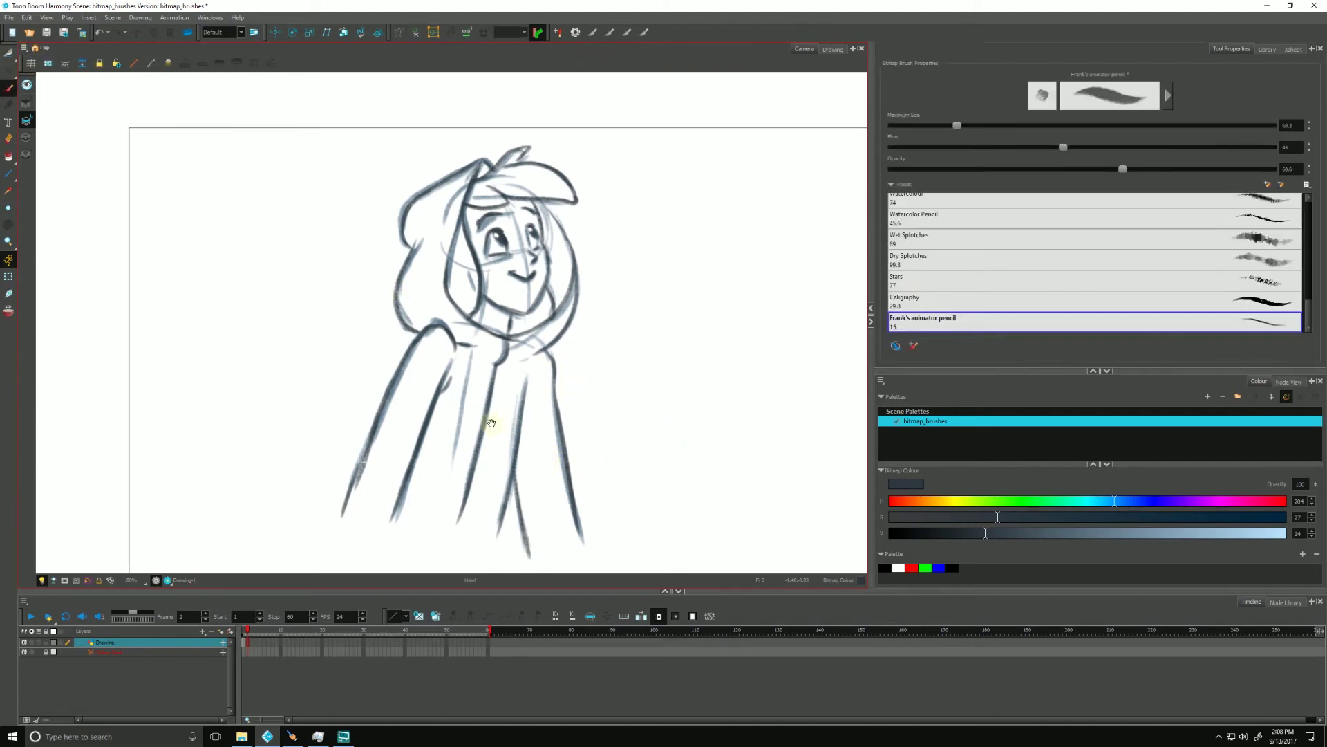
- Try light diagonal strokes in the empty area beside the character and enlarge the brush to about 98
{"action": "left_click_drag", "start_coordinate": [492, 423], "coordinate": [511, 411]}
{"action": "left_click_drag", "start_coordinate": [699, 309], "coordinate": [738, 360]}
{"action": "left_click_drag", "start_coordinate": [698, 307], "coordinate": [735, 358]}
{"action": "key", "text": "e"}
{"action": "key", "text": "o"}
{"action": "left_click_drag", "start_coordinate": [667, 412], "coordinate": [678, 412]}
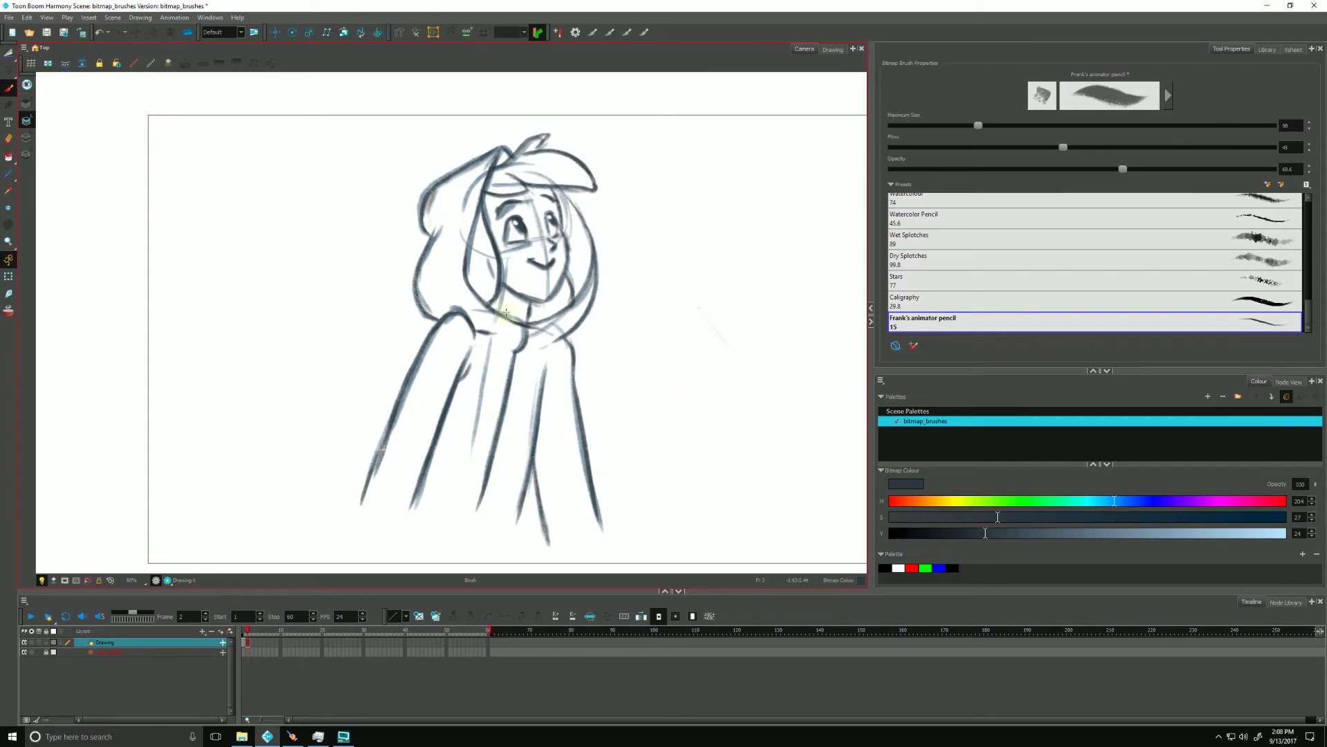
- Lower the brush opacity to about 43, enlarge the brush to about 155, and shade the cloak folds and the hood's back edge
{"action": "left_click_drag", "start_coordinate": [1108, 171], "coordinate": [1056, 169]}
{"action": "mouse_move", "coordinate": [448, 177]}
{"action": "left_mouse_down"}
{"action": "mouse_move", "coordinate": [430, 231]}
{"action": "mouse_move", "coordinate": [436, 193]}
{"action": "mouse_move", "coordinate": [437, 207]}
{"action": "left_mouse_up"}
{"action": "key", "text": "o"}
{"action": "mouse_move", "coordinate": [370, 347]}
{"action": "left_mouse_down"}
{"action": "mouse_move", "coordinate": [439, 240]}
{"action": "mouse_move", "coordinate": [494, 332]}
{"action": "mouse_move", "coordinate": [423, 266]}
{"action": "mouse_move", "coordinate": [515, 304]}
{"action": "mouse_move", "coordinate": [531, 189]}
{"action": "mouse_move", "coordinate": [489, 228]}
{"action": "mouse_move", "coordinate": [549, 257]}
{"action": "left_mouse_up"}
{"action": "mouse_move", "coordinate": [555, 206]}
{"action": "left_mouse_down"}
{"action": "mouse_move", "coordinate": [556, 223]}
{"action": "mouse_move", "coordinate": [500, 267]}
{"action": "mouse_move", "coordinate": [492, 228]}
{"action": "mouse_move", "coordinate": [477, 290]}
{"action": "mouse_move", "coordinate": [546, 253]}
{"action": "mouse_move", "coordinate": [432, 349]}
{"action": "mouse_move", "coordinate": [453, 387]}
{"action": "mouse_move", "coordinate": [543, 394]}
{"action": "mouse_move", "coordinate": [550, 539]}
{"action": "left_mouse_up"}
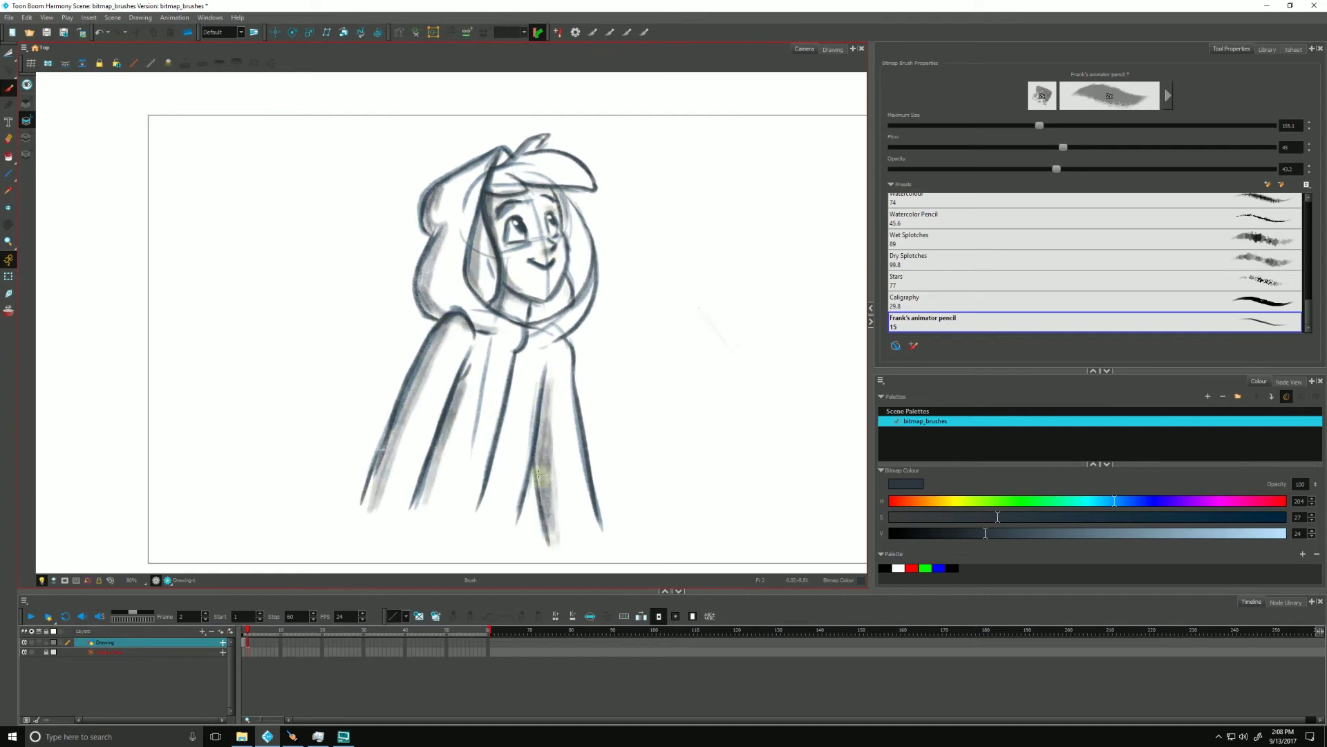
{"action": "left_click_drag", "start_coordinate": [450, 319], "coordinate": [363, 513]}
{"action": "left_click_drag", "start_coordinate": [460, 384], "coordinate": [432, 476]}
{"action": "left_click_drag", "start_coordinate": [454, 417], "coordinate": [437, 494]}
{"action": "left_click_drag", "start_coordinate": [449, 315], "coordinate": [439, 223]}
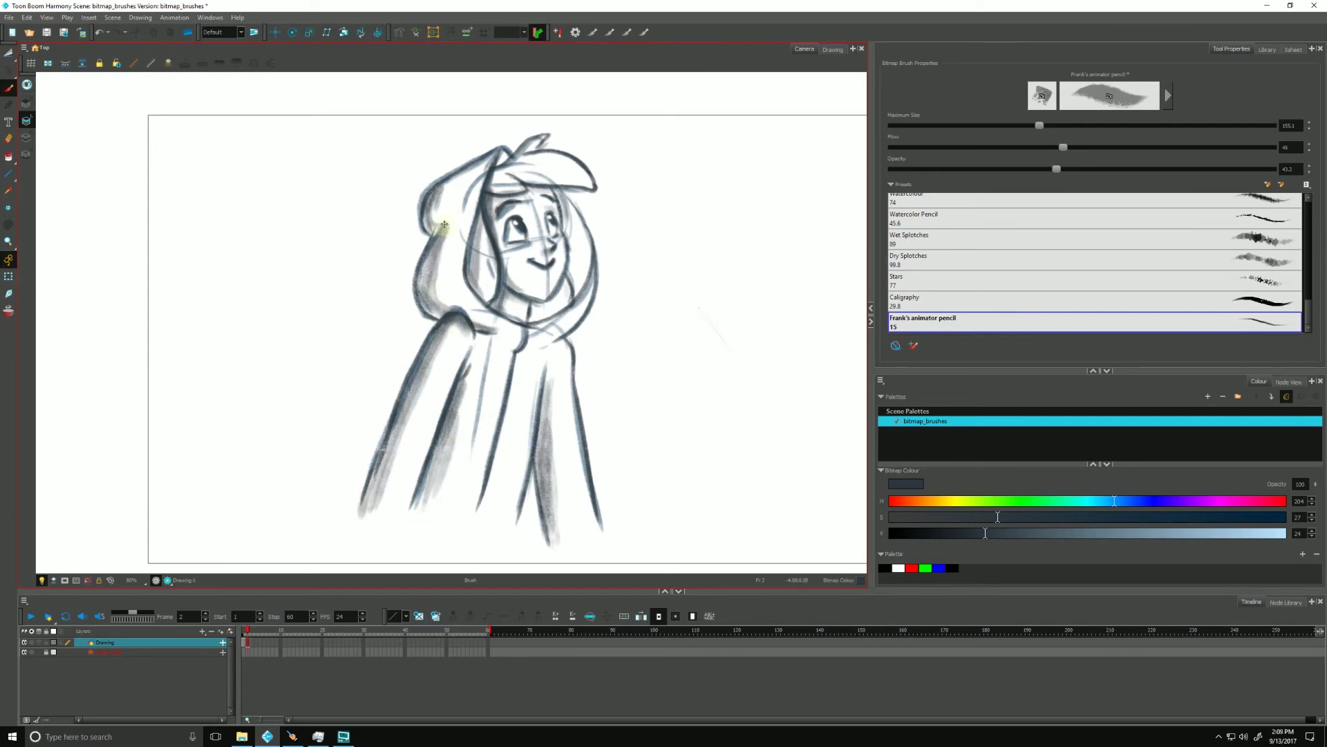
- Reduce the brush opacity below 40 and shade the hood's interior on both sides of the face and beneath the chin
{"action": "left_click_drag", "start_coordinate": [1056, 169], "coordinate": [1009, 168]}
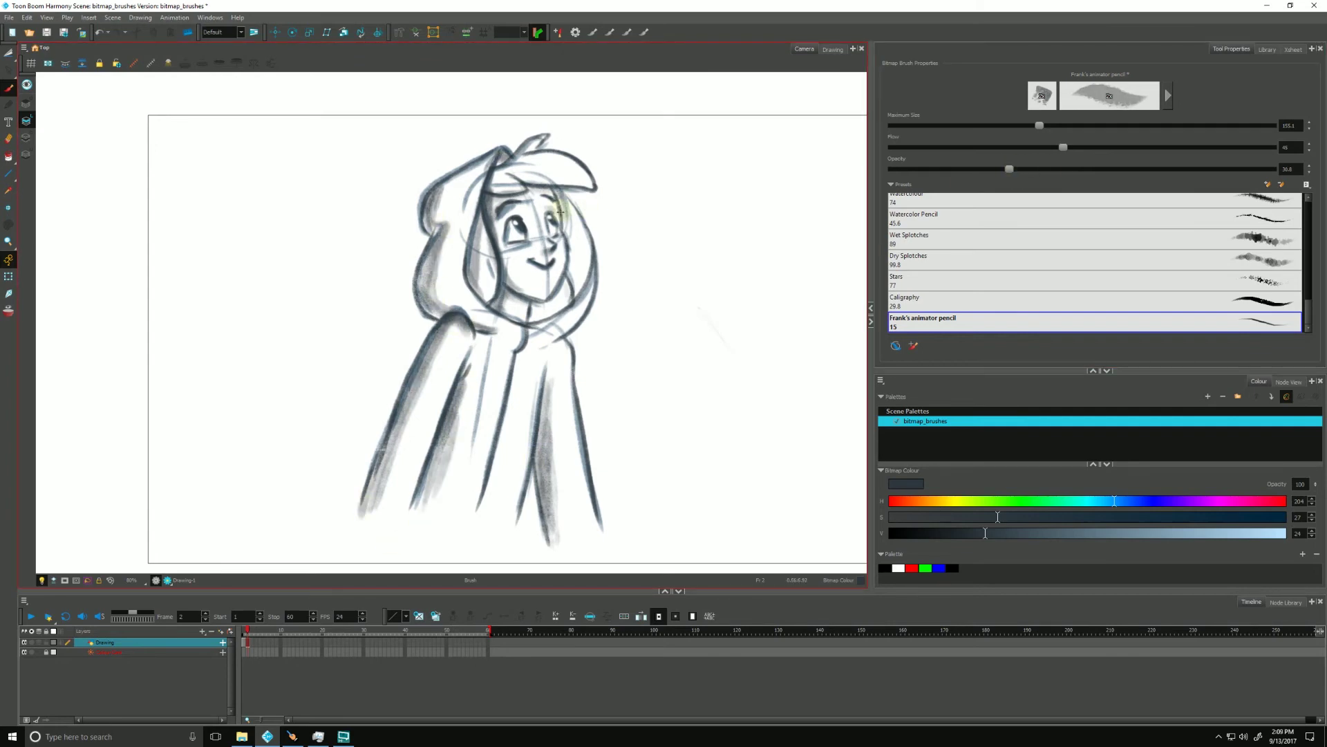
{"action": "mouse_move", "coordinate": [560, 201]}
{"action": "left_mouse_down"}
{"action": "mouse_move", "coordinate": [570, 238]}
{"action": "mouse_move", "coordinate": [576, 222]}
{"action": "mouse_move", "coordinate": [585, 277]}
{"action": "left_mouse_up"}
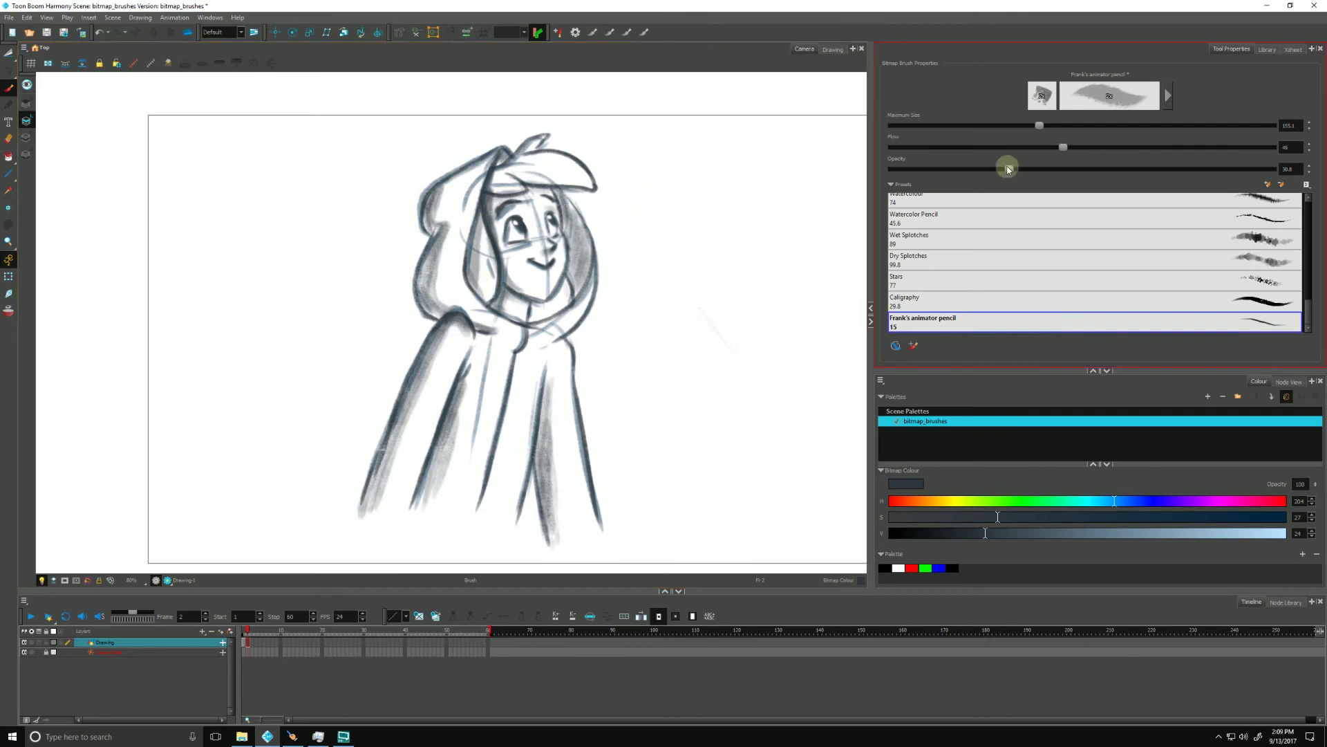
{"action": "left_click_drag", "start_coordinate": [1009, 169], "coordinate": [1023, 169]}
{"action": "mouse_move", "coordinate": [484, 216]}
{"action": "left_mouse_down"}
{"action": "mouse_move", "coordinate": [476, 277]}
{"action": "mouse_move", "coordinate": [489, 262]}
{"action": "mouse_move", "coordinate": [499, 306]}
{"action": "left_mouse_up"}
{"action": "left_click_drag", "start_coordinate": [567, 283], "coordinate": [538, 317]}
- Shade the hair tuft and fringe, then set the opacity to about 38 and deepen the shading along the hood's edge
{"action": "mouse_move", "coordinate": [538, 141]}
{"action": "left_mouse_down"}
{"action": "mouse_move", "coordinate": [508, 166]}
{"action": "mouse_move", "coordinate": [573, 172]}
{"action": "mouse_move", "coordinate": [491, 187]}
{"action": "mouse_move", "coordinate": [522, 167]}
{"action": "mouse_move", "coordinate": [495, 168]}
{"action": "mouse_move", "coordinate": [506, 186]}
{"action": "mouse_move", "coordinate": [486, 284]}
{"action": "mouse_move", "coordinate": [541, 314]}
{"action": "left_mouse_up"}
{"action": "left_click_drag", "start_coordinate": [1023, 169], "coordinate": [1037, 168]}
{"action": "left_click_drag", "start_coordinate": [489, 157], "coordinate": [435, 305]}
{"action": "left_click_drag", "start_coordinate": [309, 482], "coordinate": [333, 486]}
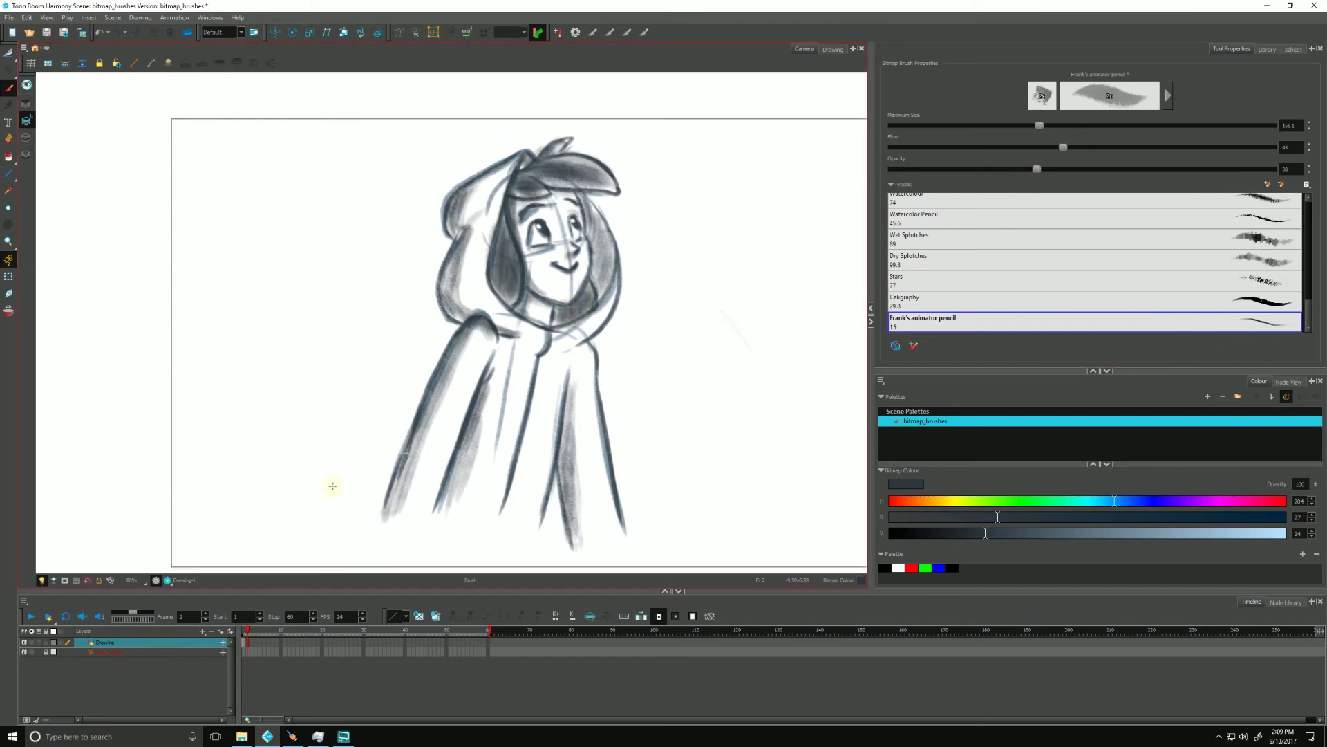
- Erase the construction lines across the face and the stray lines on the cloak and collar
{"action": "key", "text": "alt+e"}
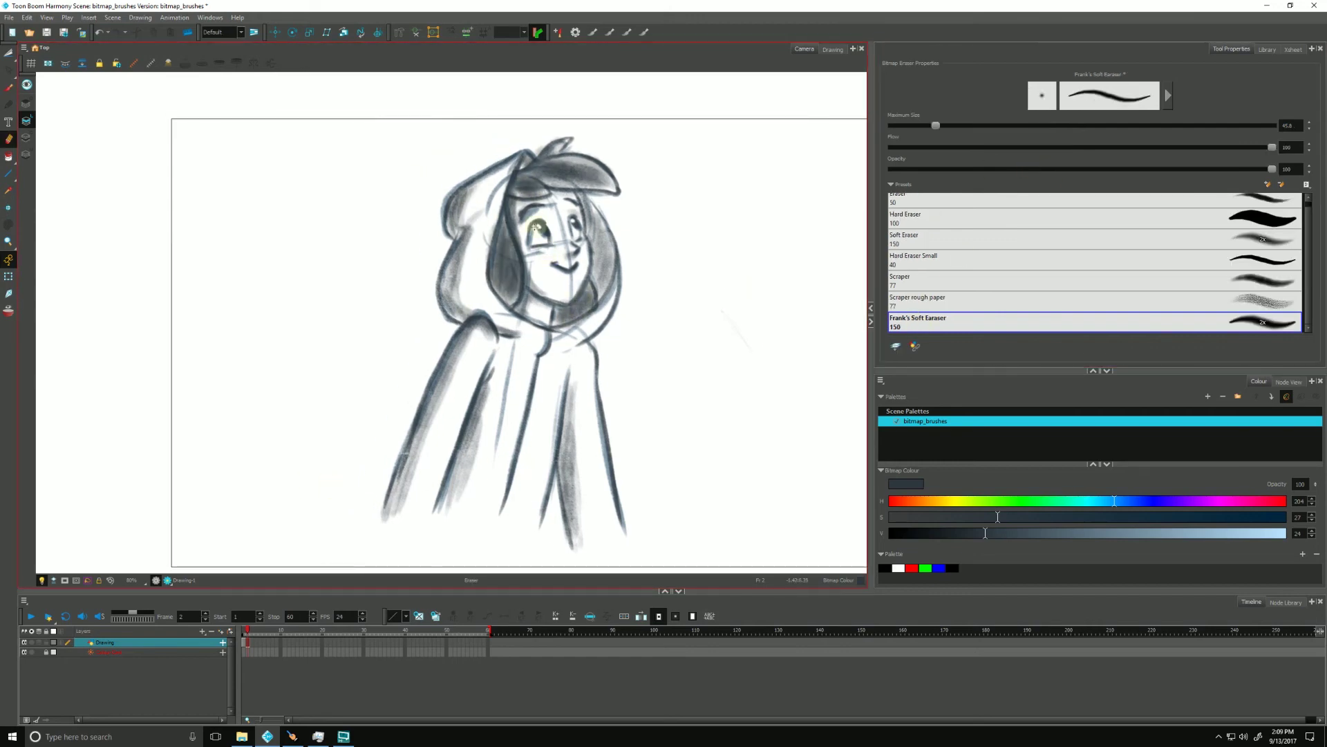
{"action": "left_click_drag", "start_coordinate": [543, 251], "coordinate": [551, 245]}
{"action": "left_click_drag", "start_coordinate": [264, 504], "coordinate": [266, 515]}
{"action": "left_click_drag", "start_coordinate": [513, 359], "coordinate": [496, 467]}
{"action": "left_click_drag", "start_coordinate": [515, 334], "coordinate": [503, 327]}
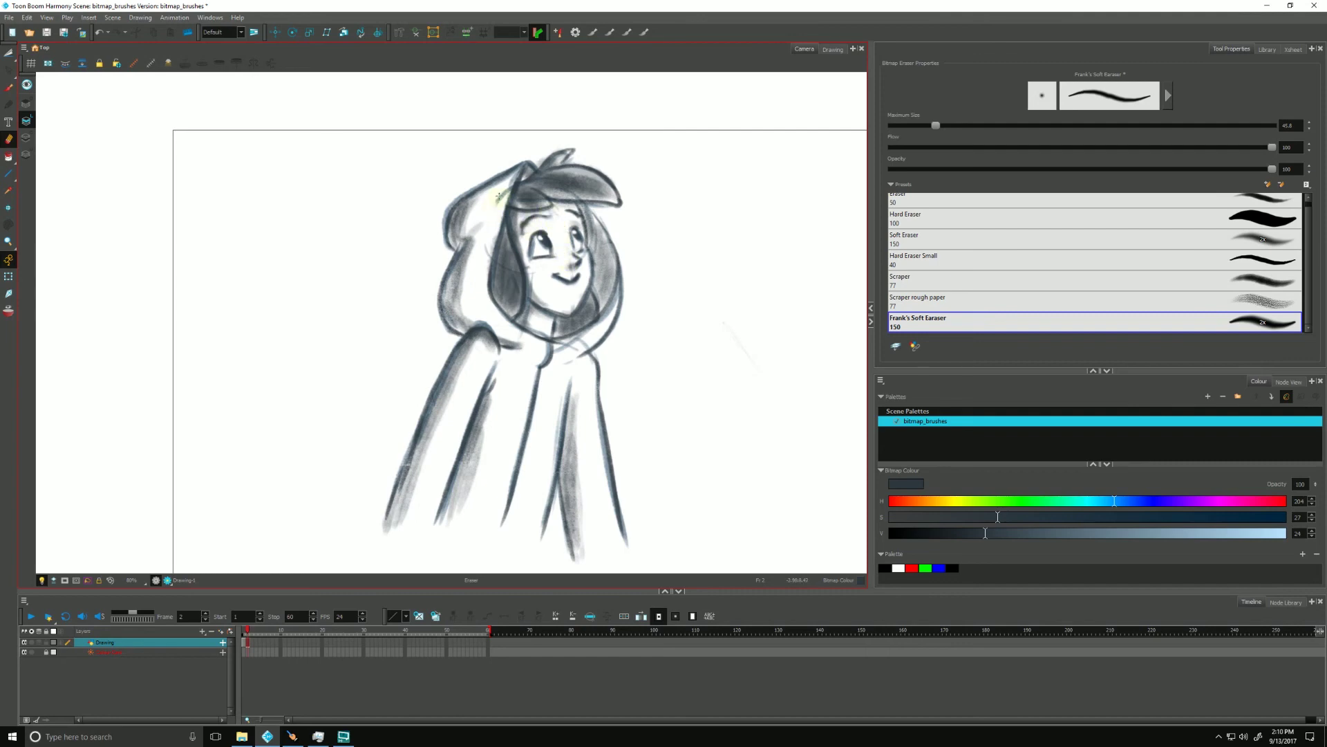
{"action": "left_click_drag", "start_coordinate": [573, 363], "coordinate": [583, 352]}
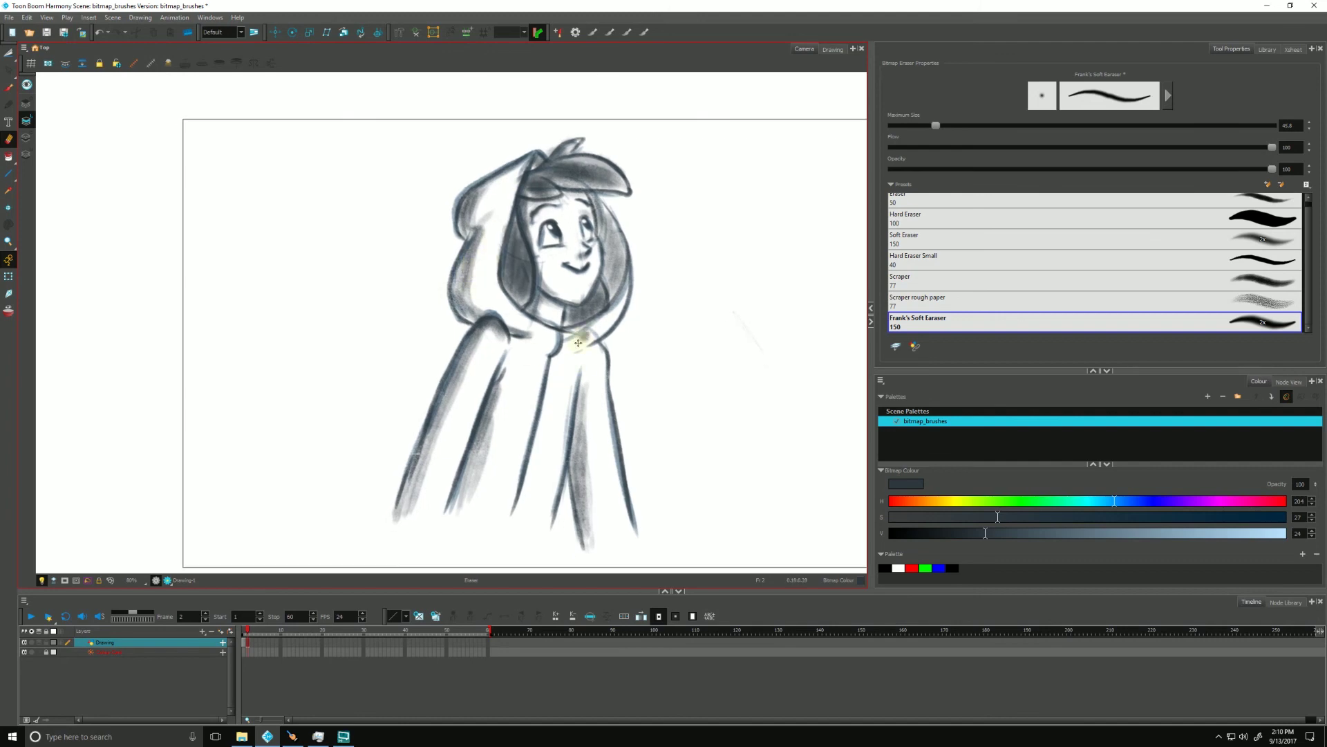
{"action": "left_click_drag", "start_coordinate": [298, 518], "coordinate": [298, 524]}
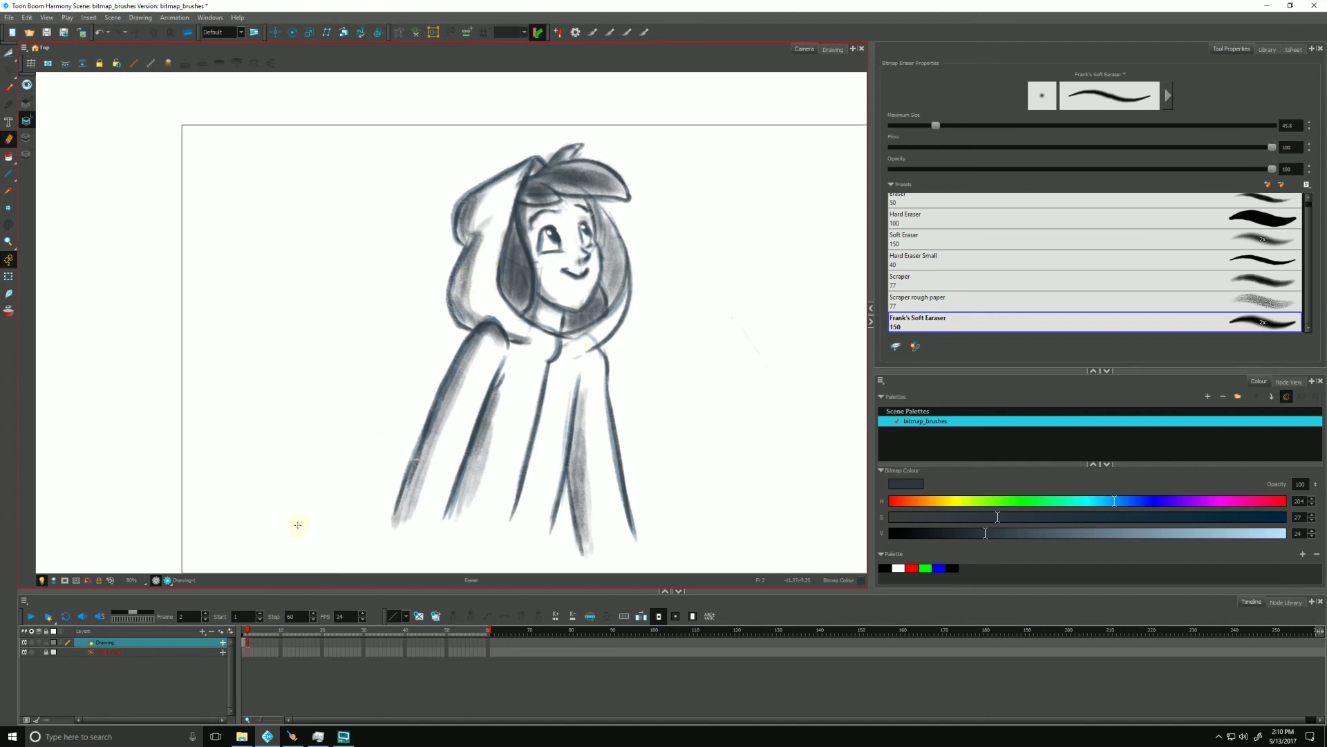